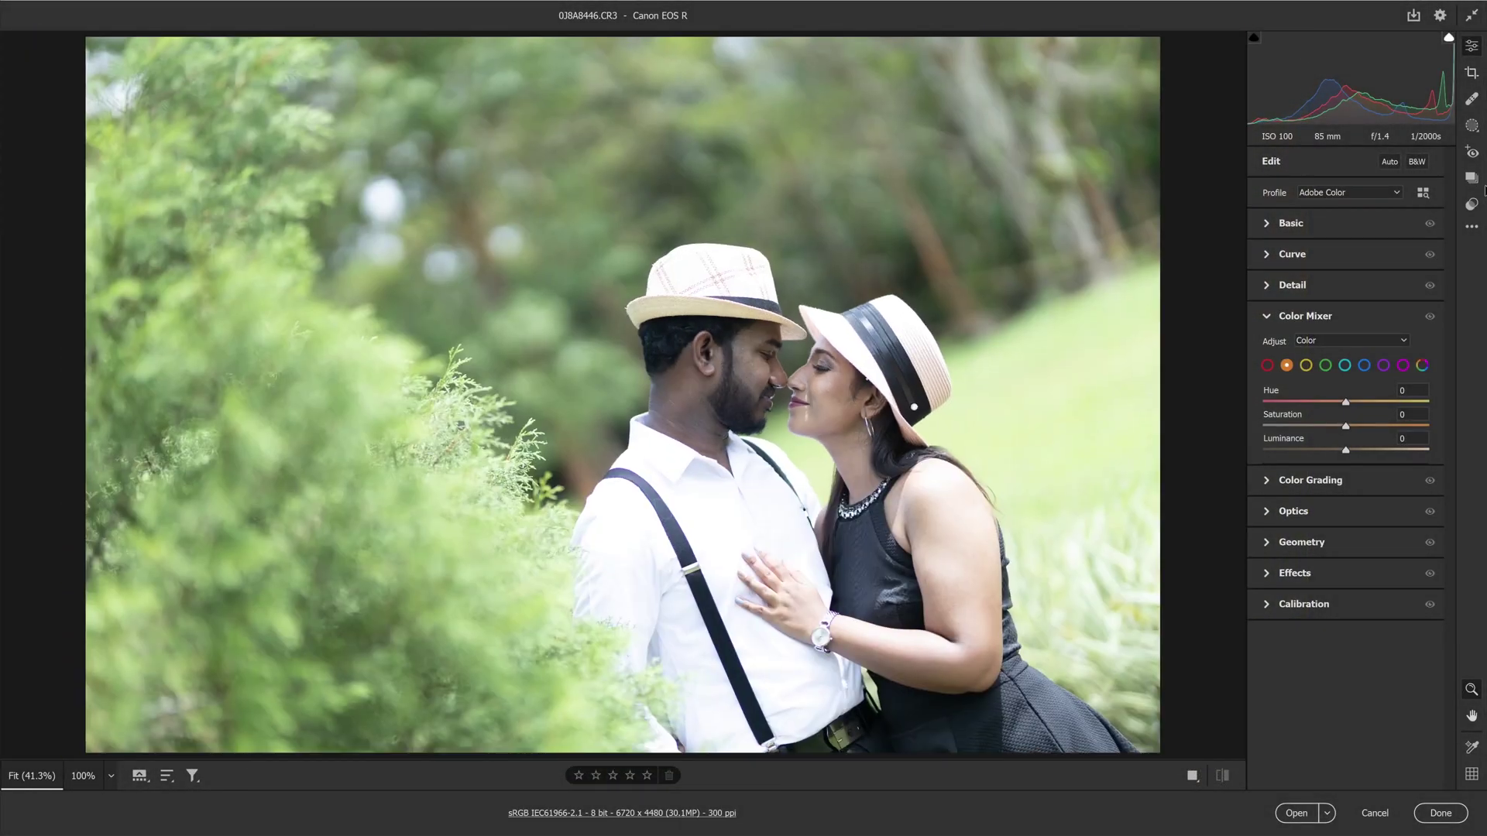
- Apply the saved Untitled 6 preset, then return to the Basic adjustments
left_click(1472, 204)
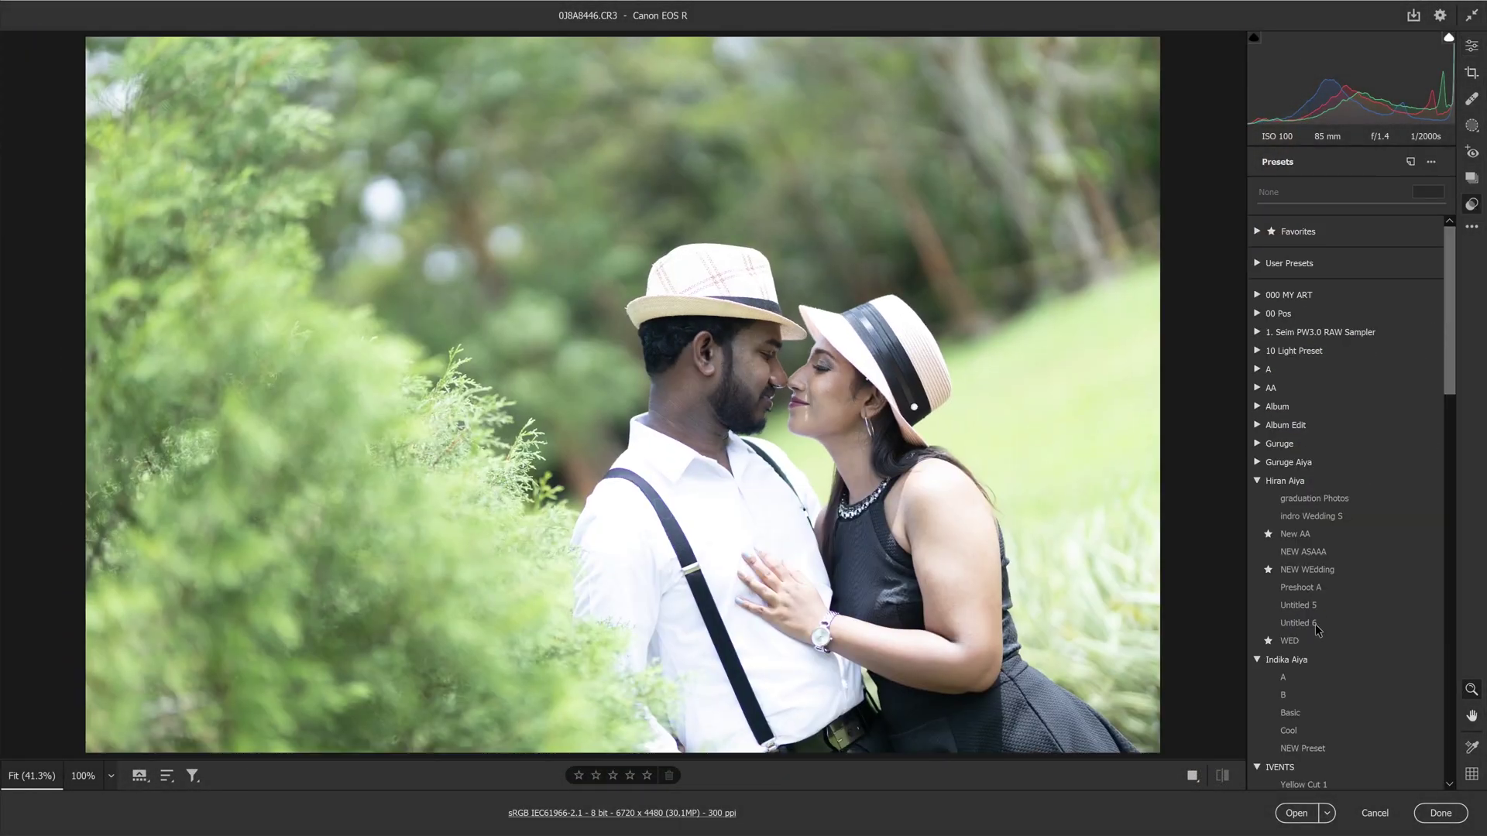
mouse_move(1298, 624)
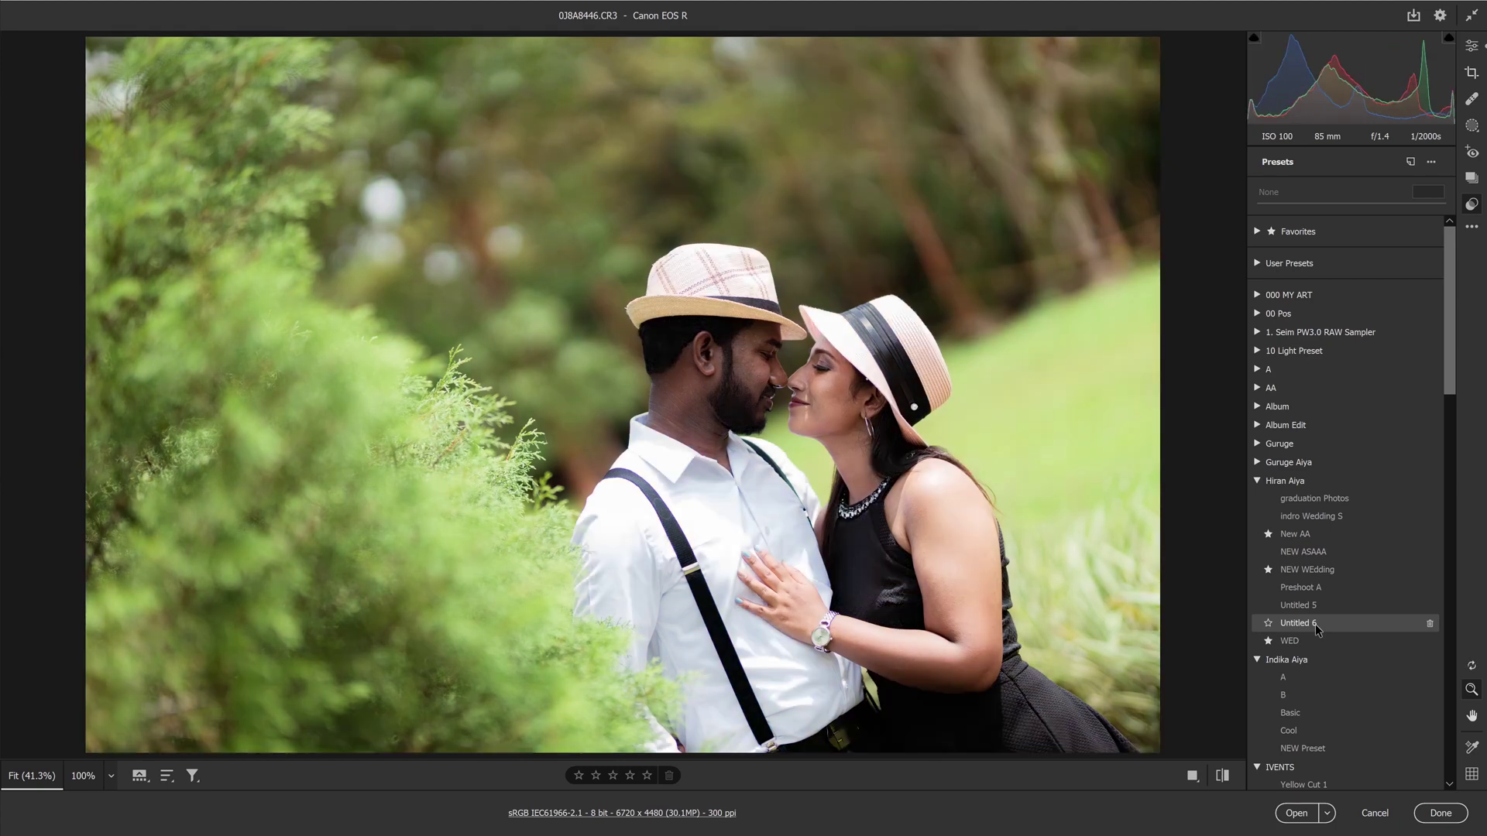
left_click(1314, 624)
left_click(1472, 46)
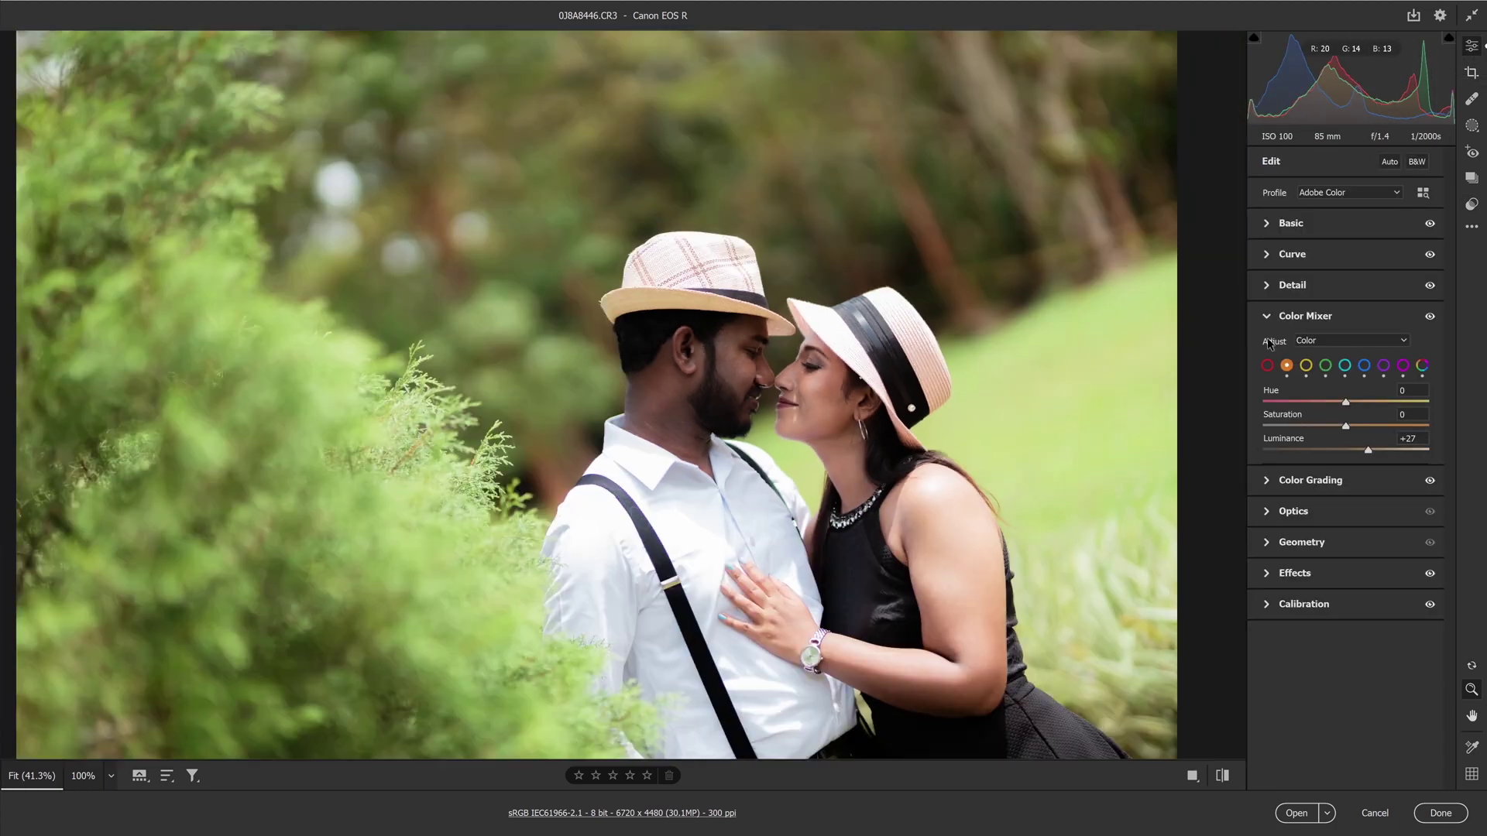
left_click(1291, 223)
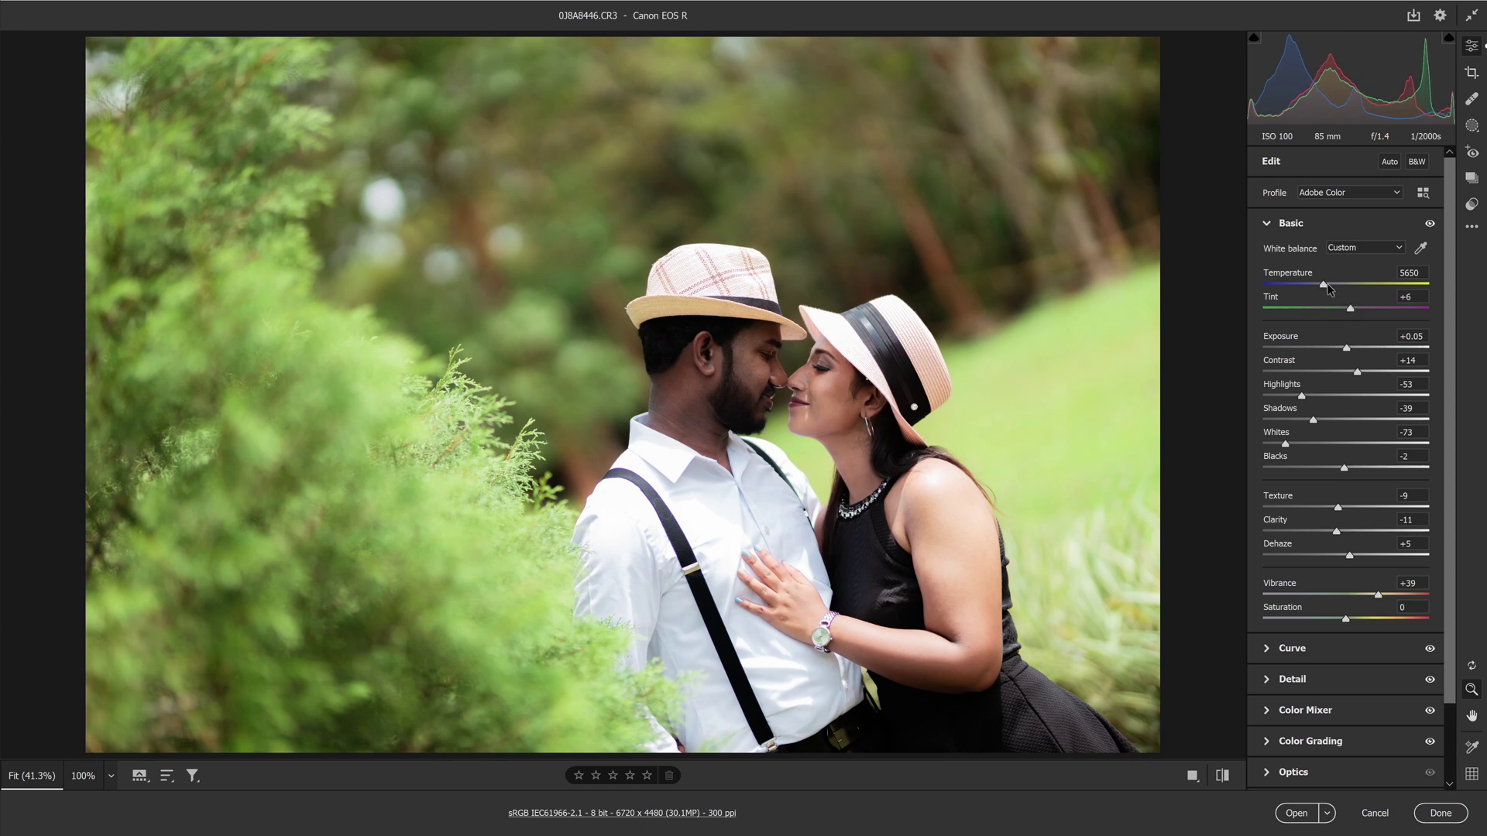
- Raise exposure to +0.10, lift shadows to -5, and settle temperature at 5800
left_click_drag(1346, 348, 1348, 347)
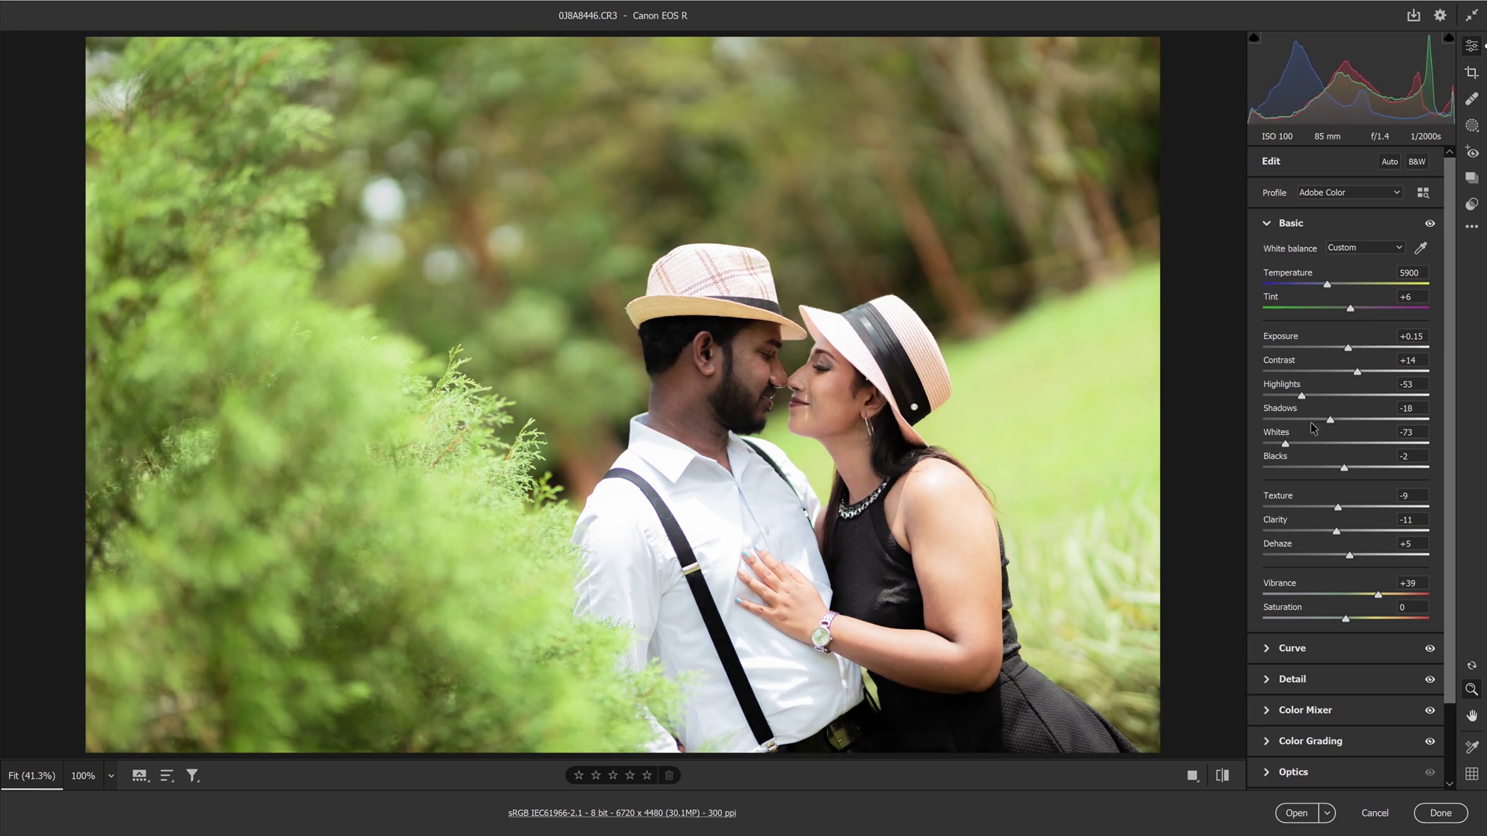
left_click_drag(1326, 419, 1305, 398)
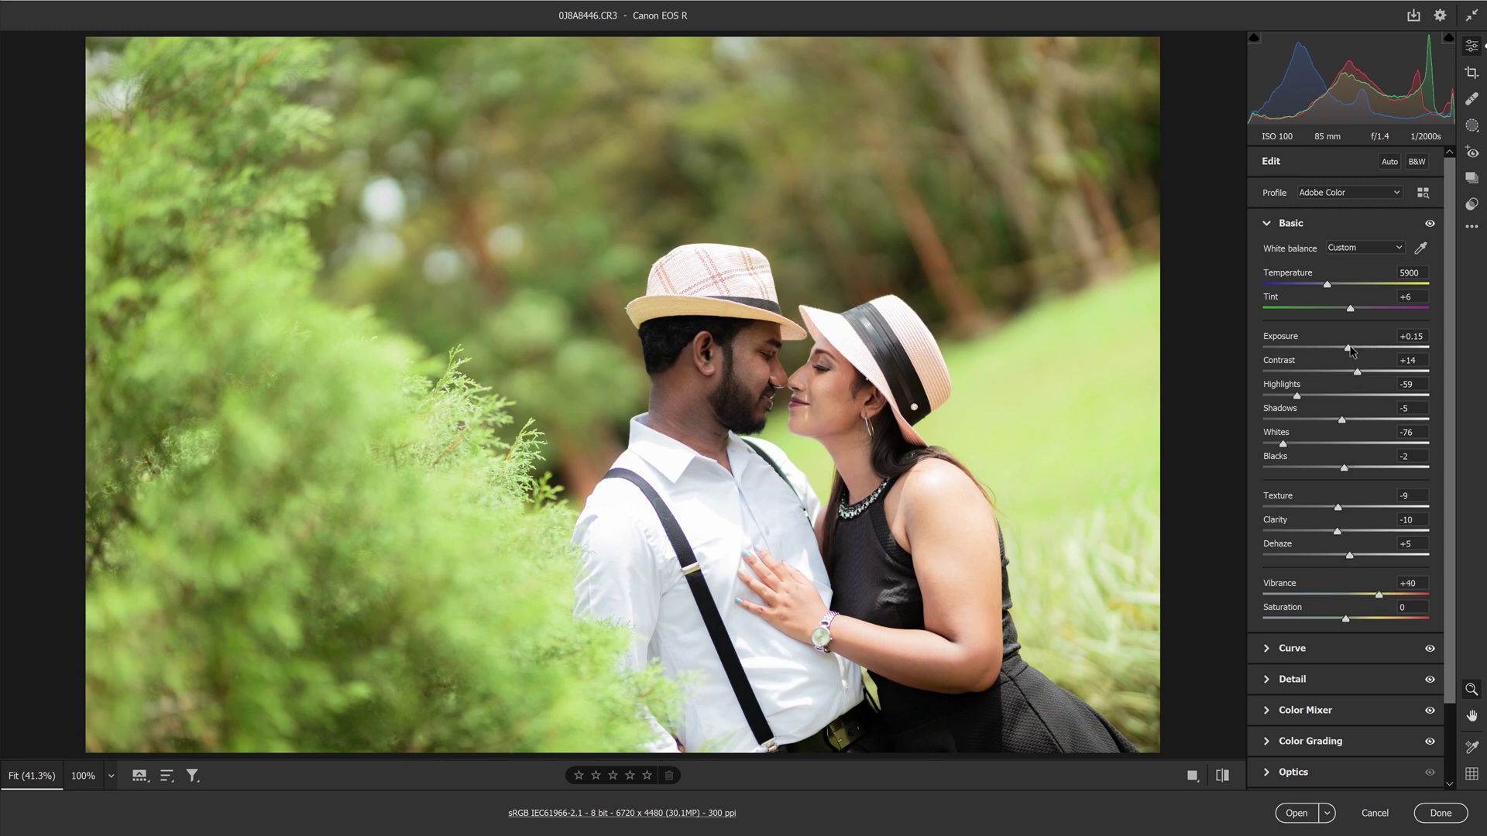
key("Down")
key("Down")
key("Up")
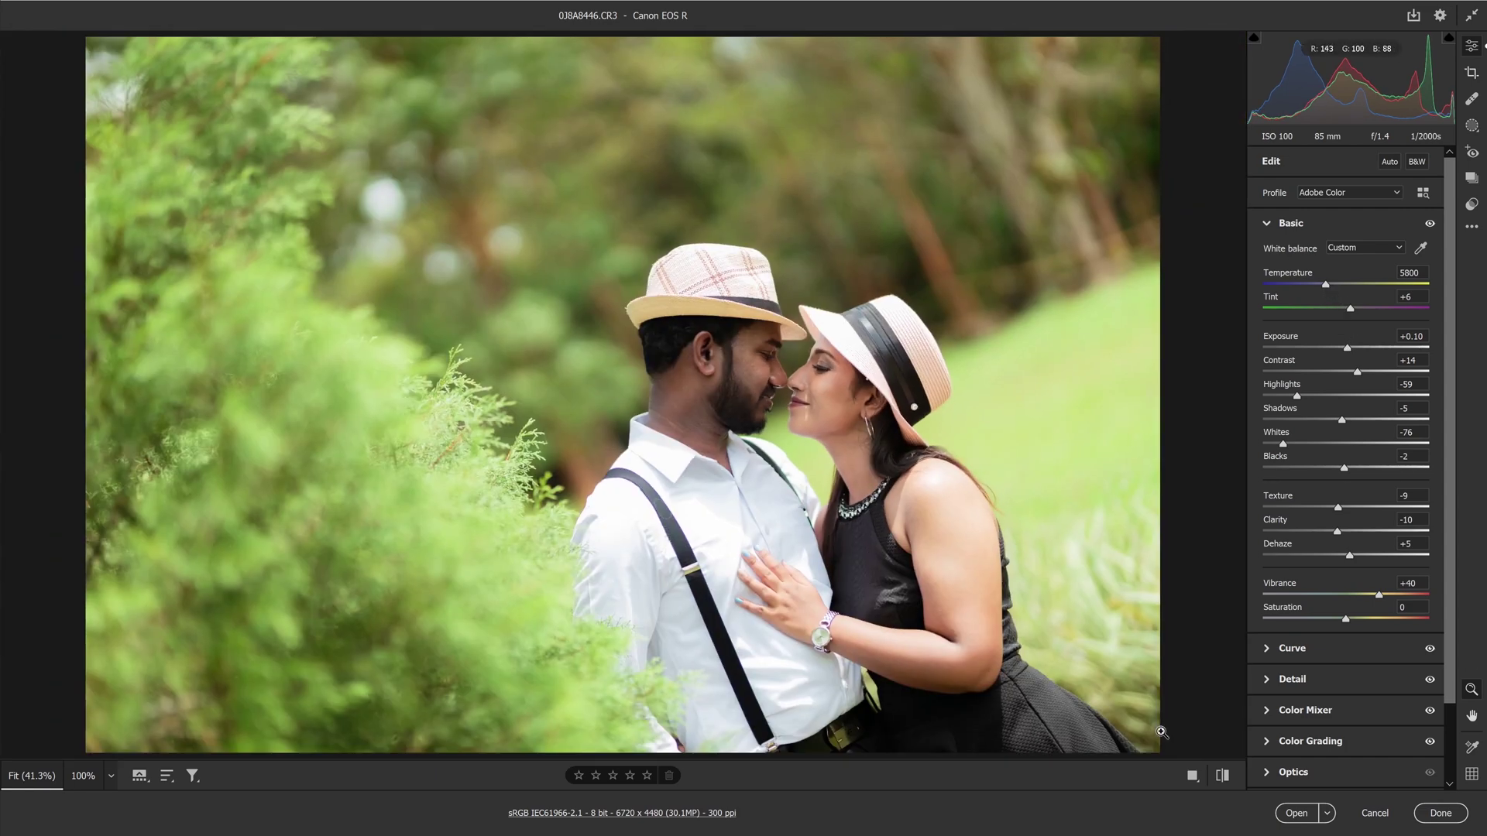
- Inspect the original photo up close against the edit, then fit it back in view
left_click(1193, 775)
left_click(762, 406)
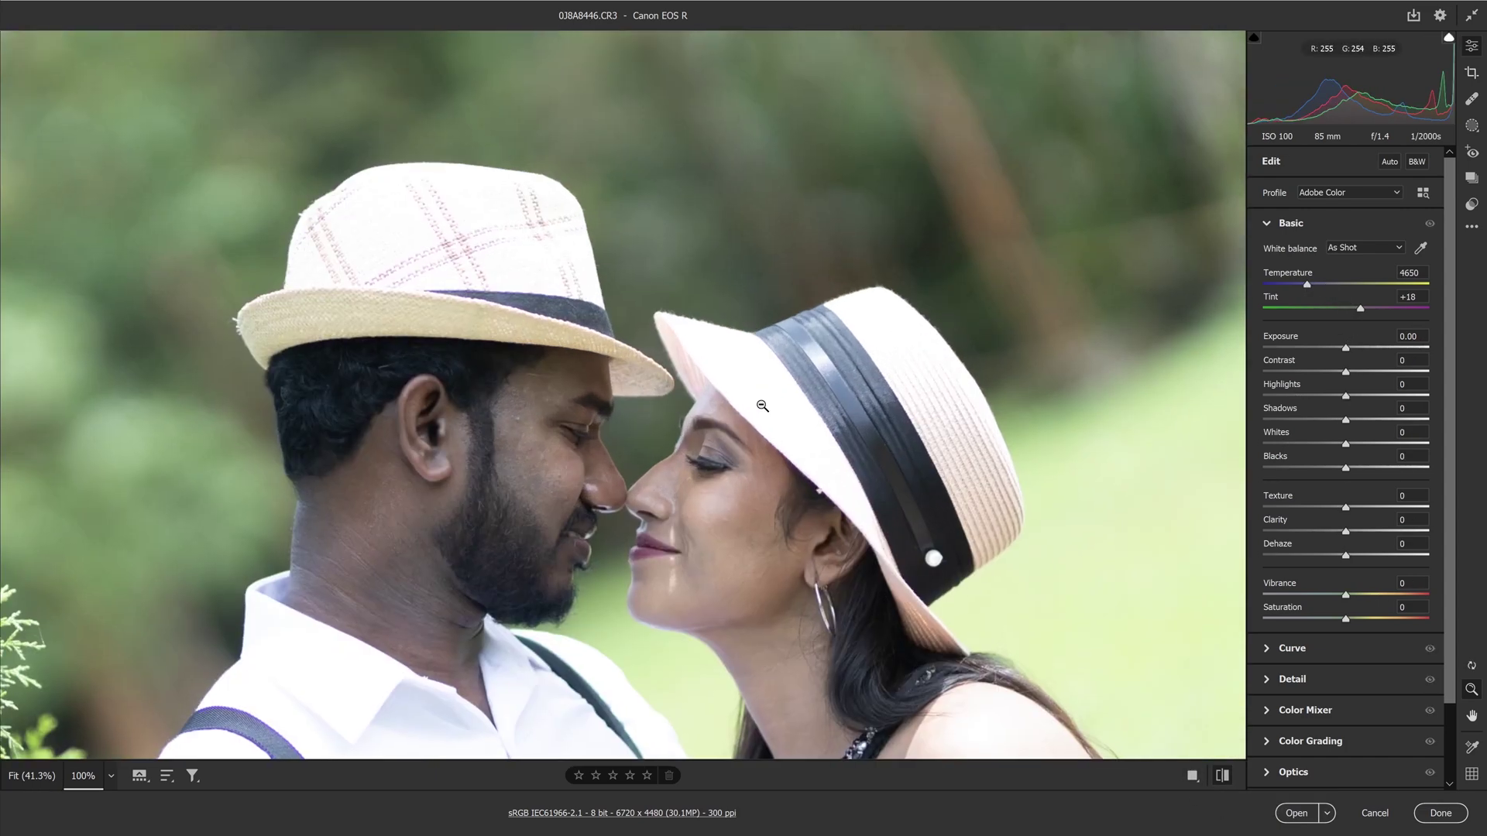
left_click(1220, 775)
key("ctrl+0")
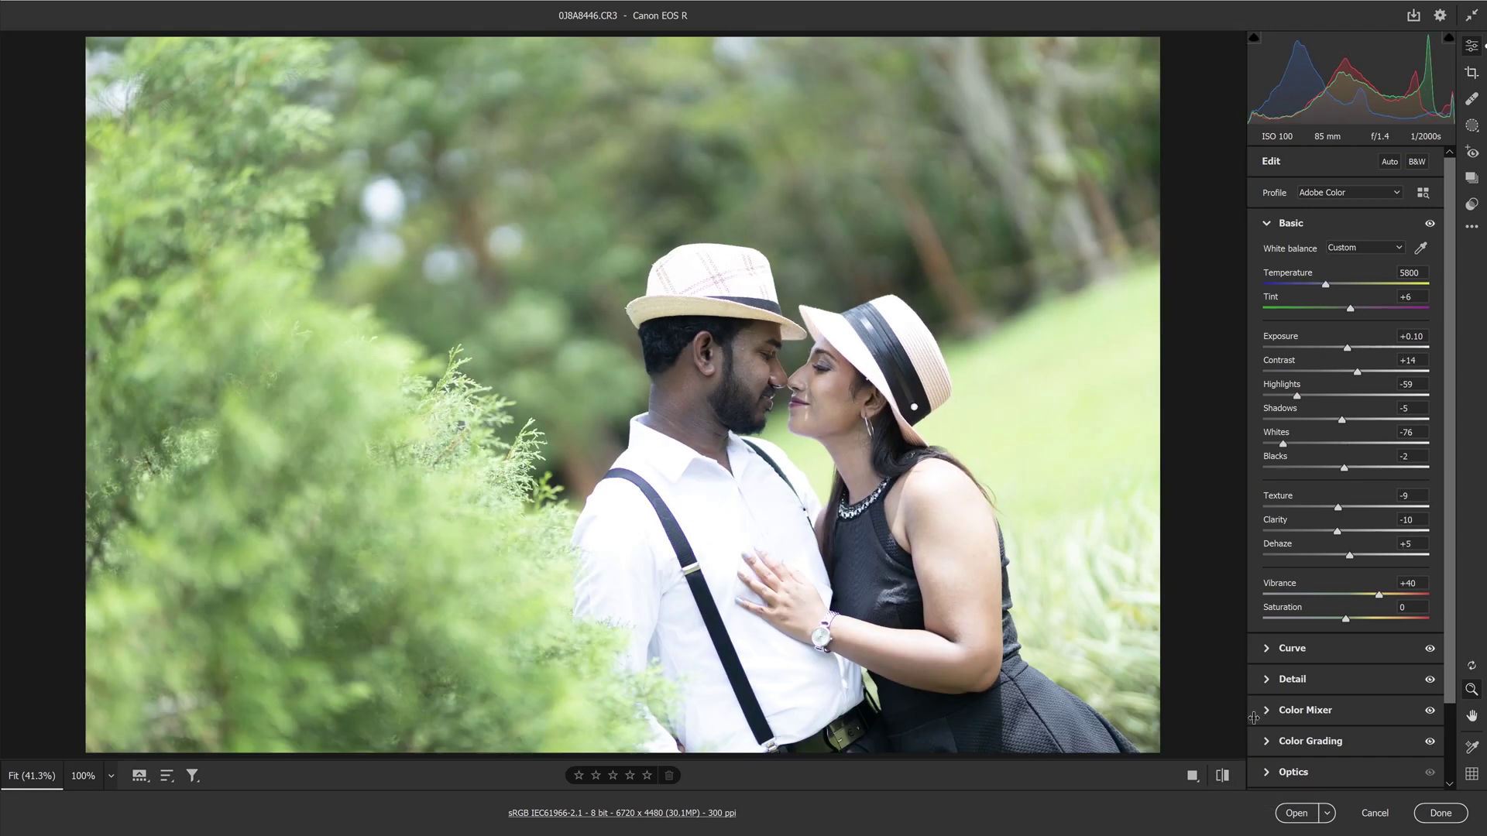
- Compare before and after side by side, copy current settings to Before, and open in Photoshop
left_click(1192, 775)
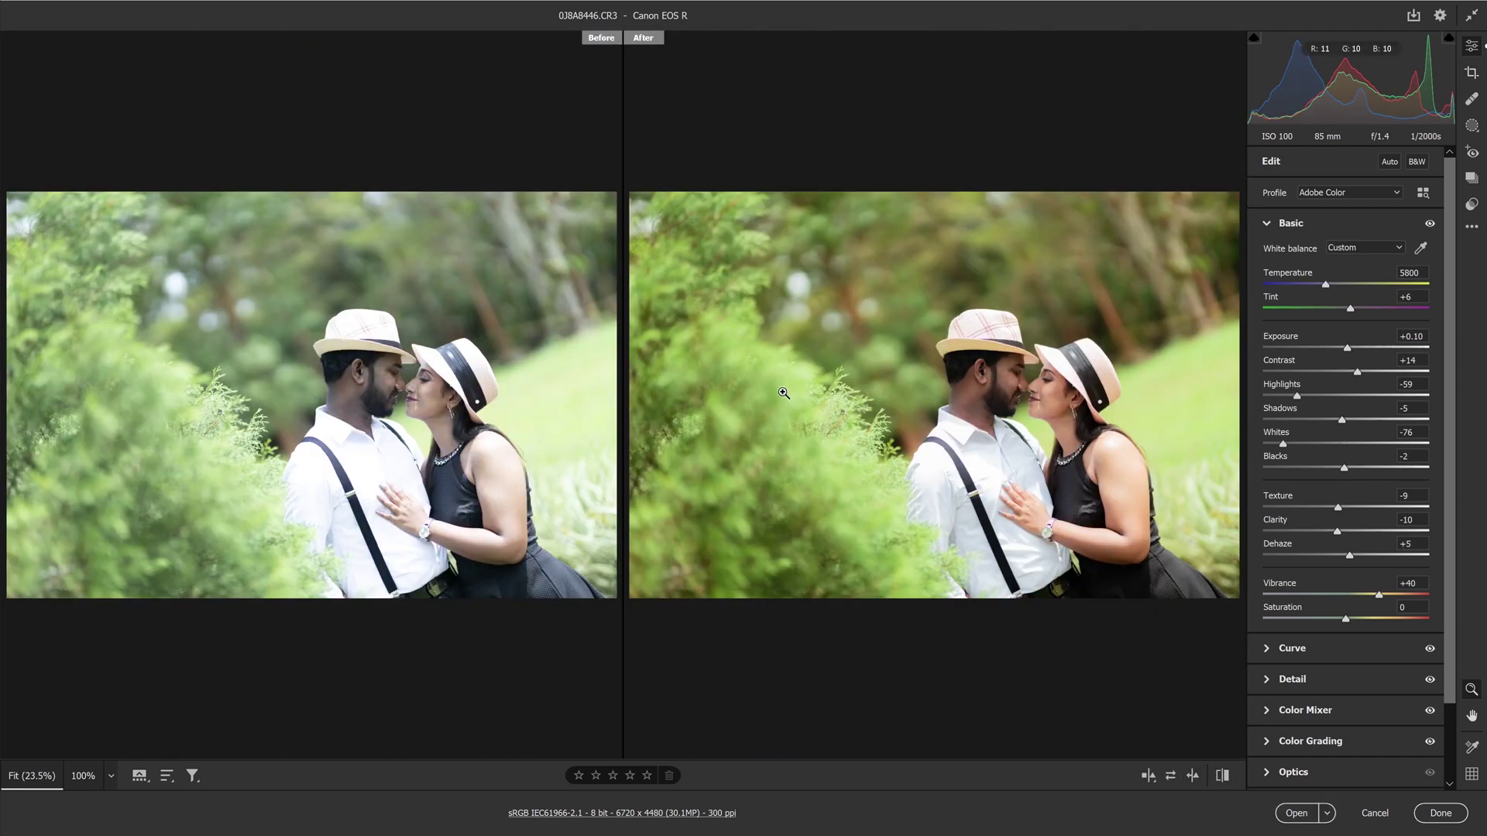
left_click(1222, 776)
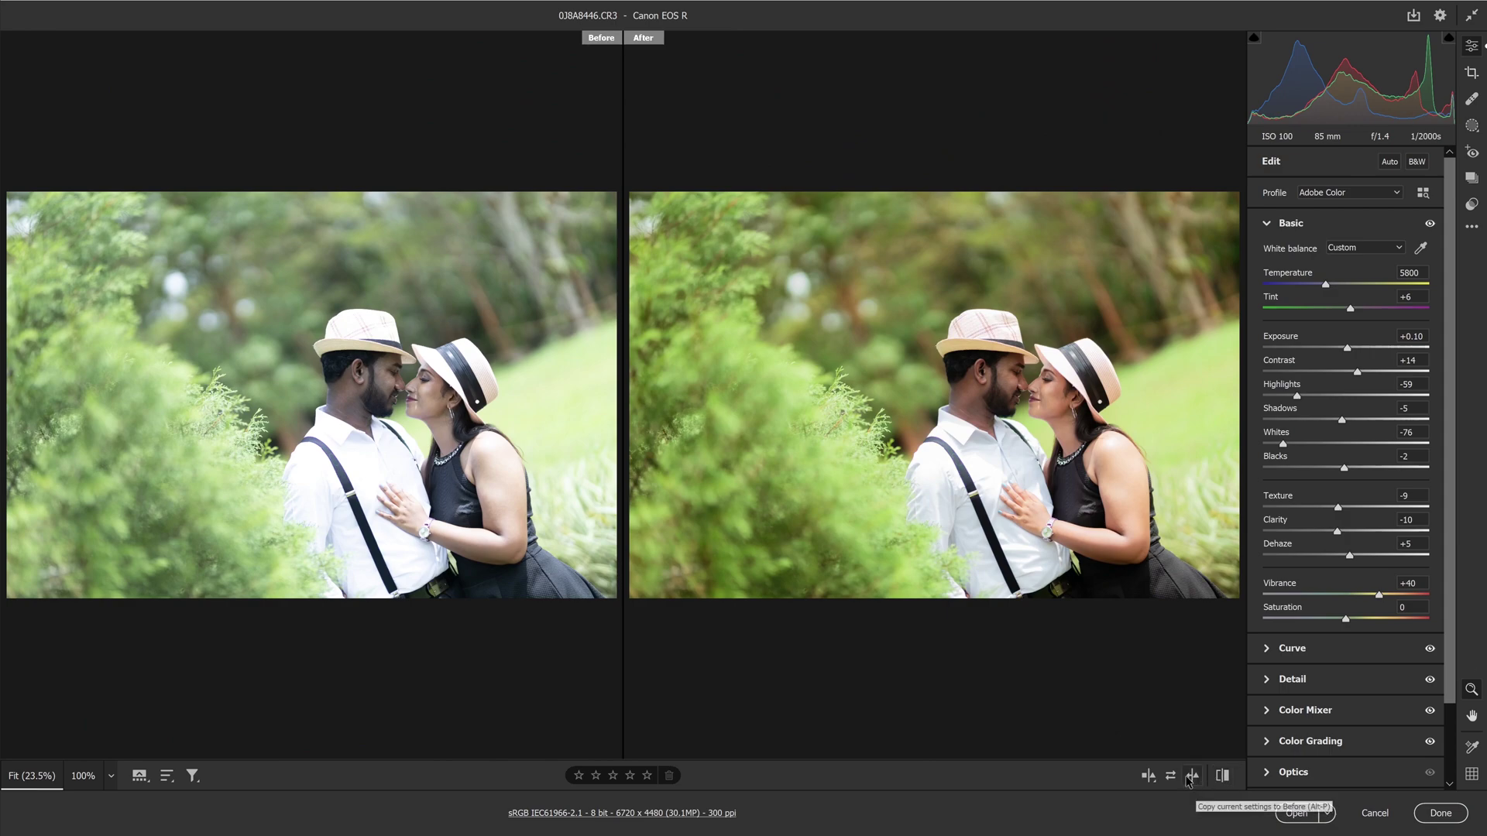
left_click(1193, 775)
left_click(1147, 775)
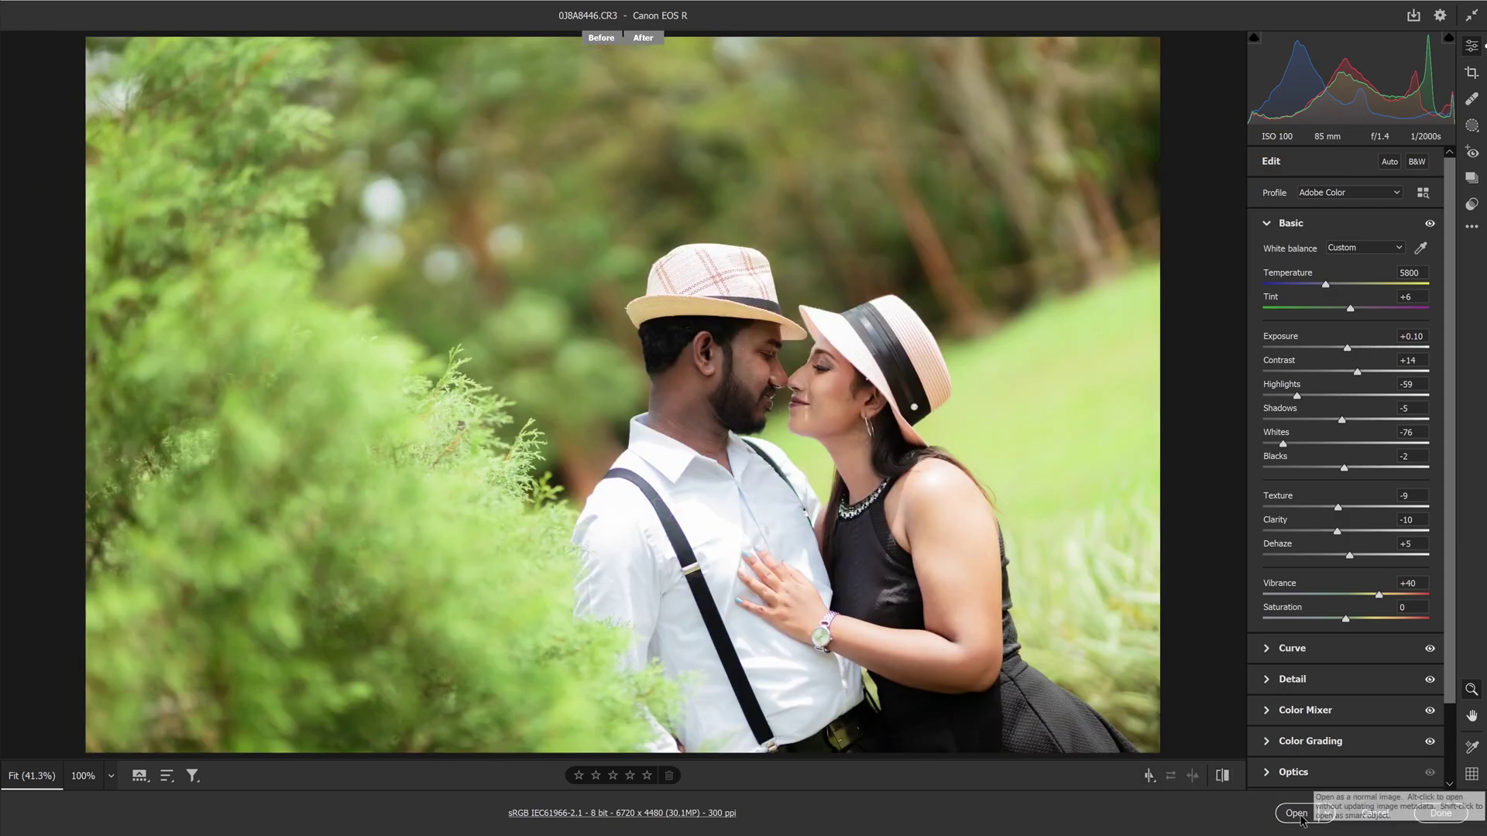
left_click(1440, 813)
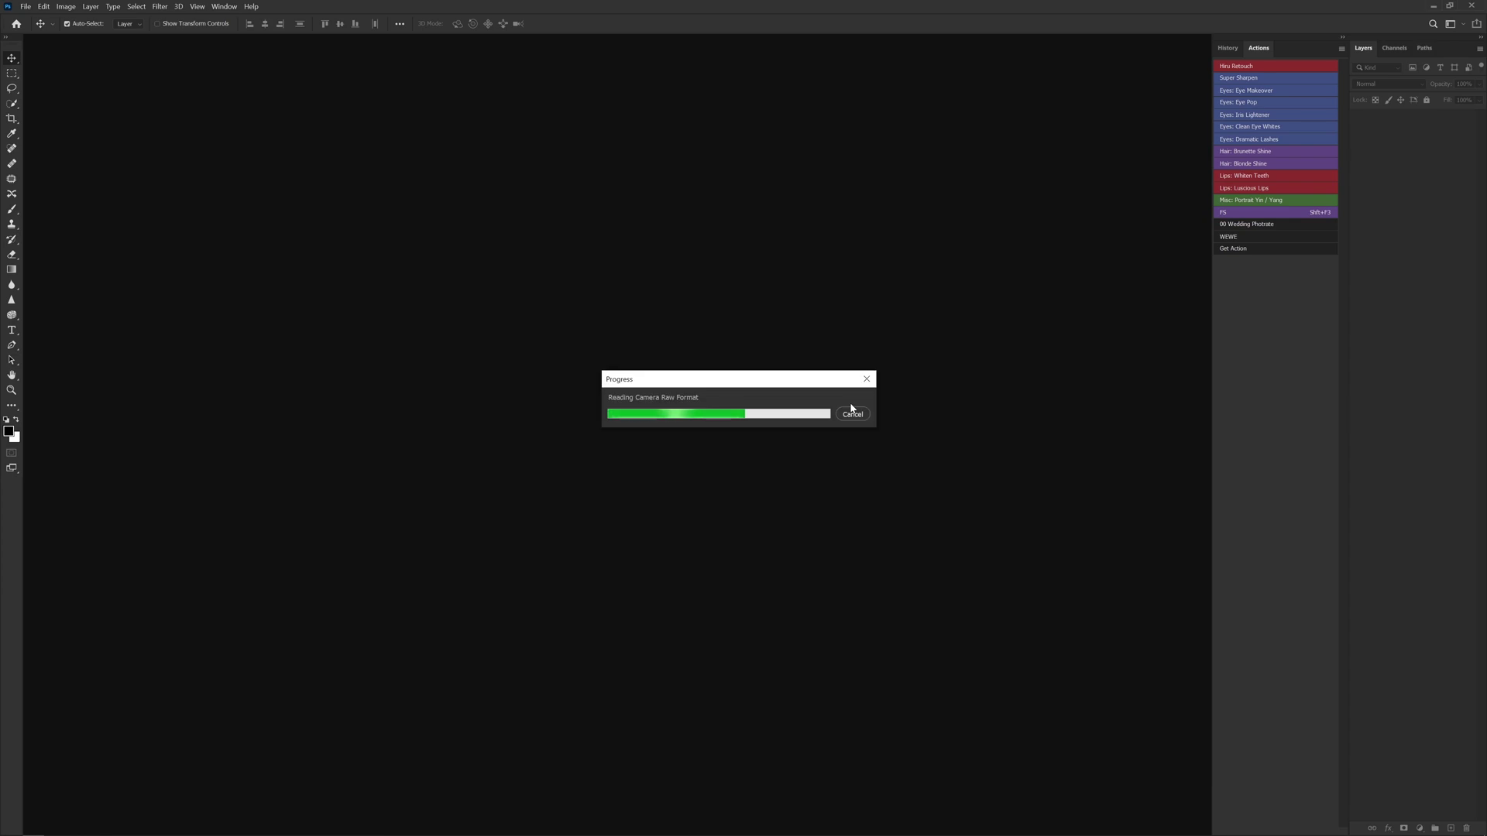
- On a new layer, Quick Mask-paint over both faces and the woman's torso and skirt
key("ctrl+0")
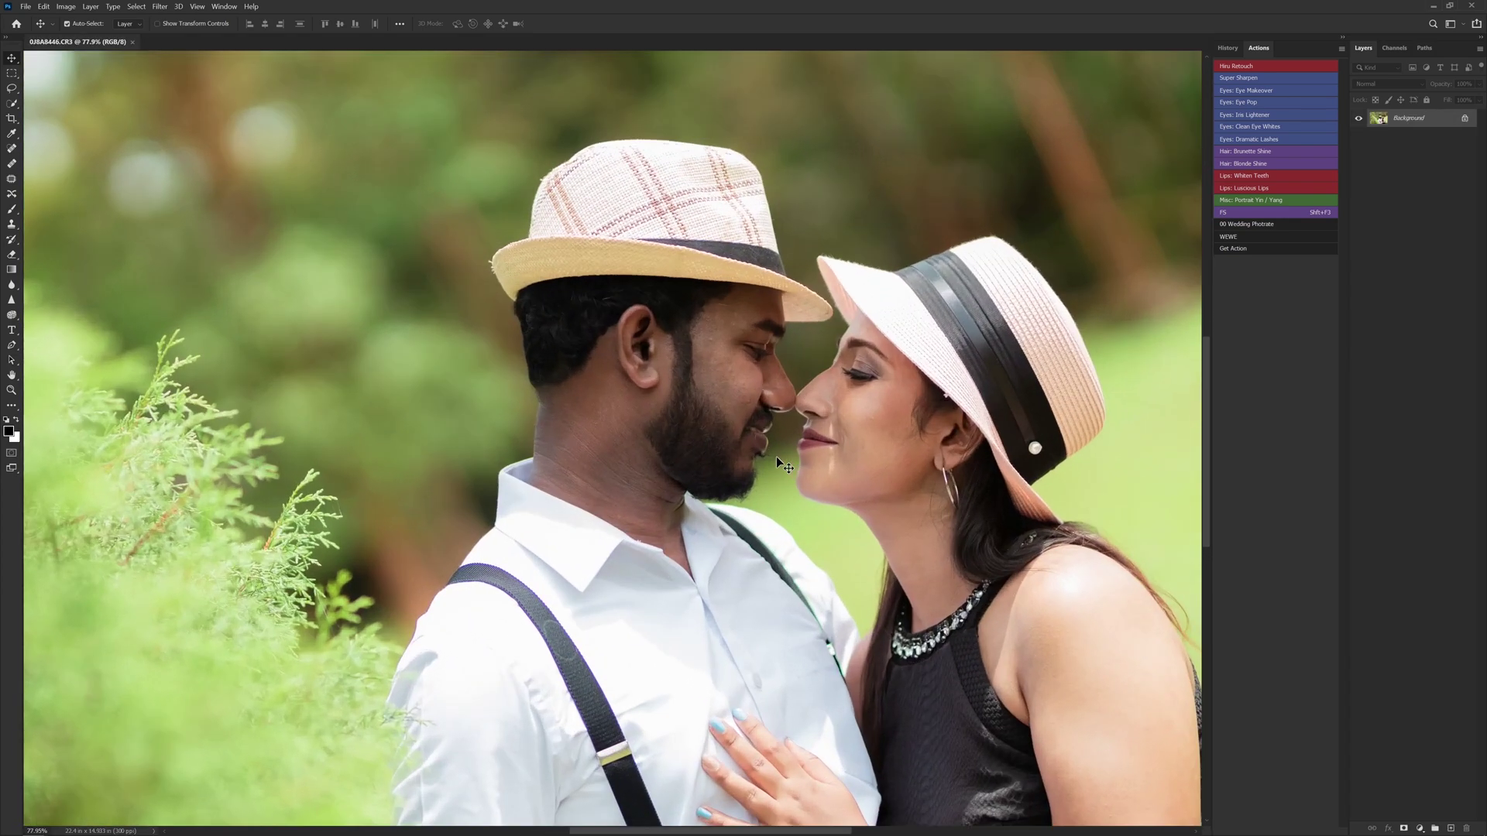
key("shift+F3")
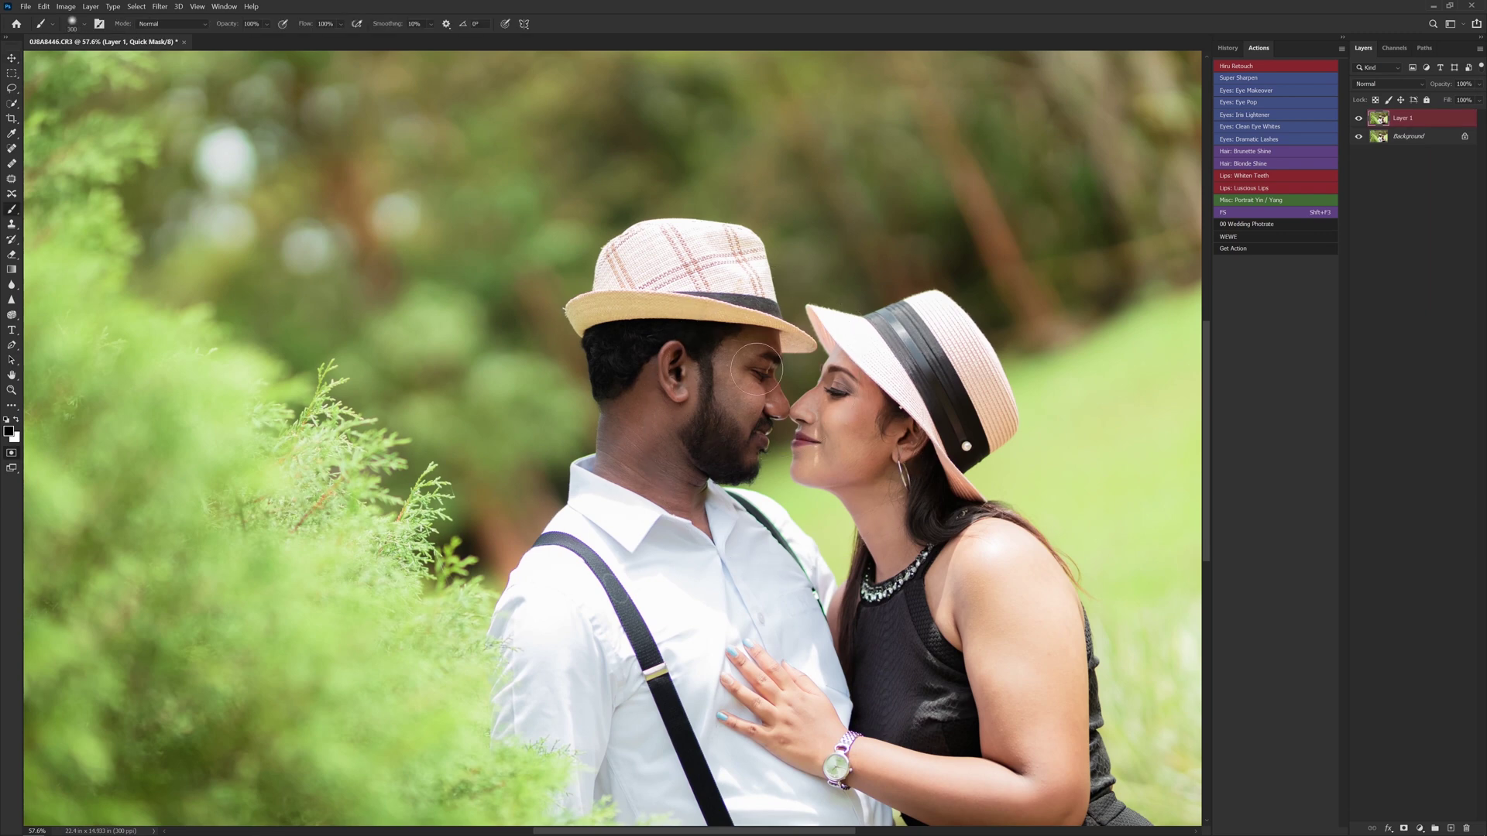
mouse_move(743, 344)
left_mouse_down()
mouse_move(717, 435)
mouse_move(671, 402)
left_mouse_up()
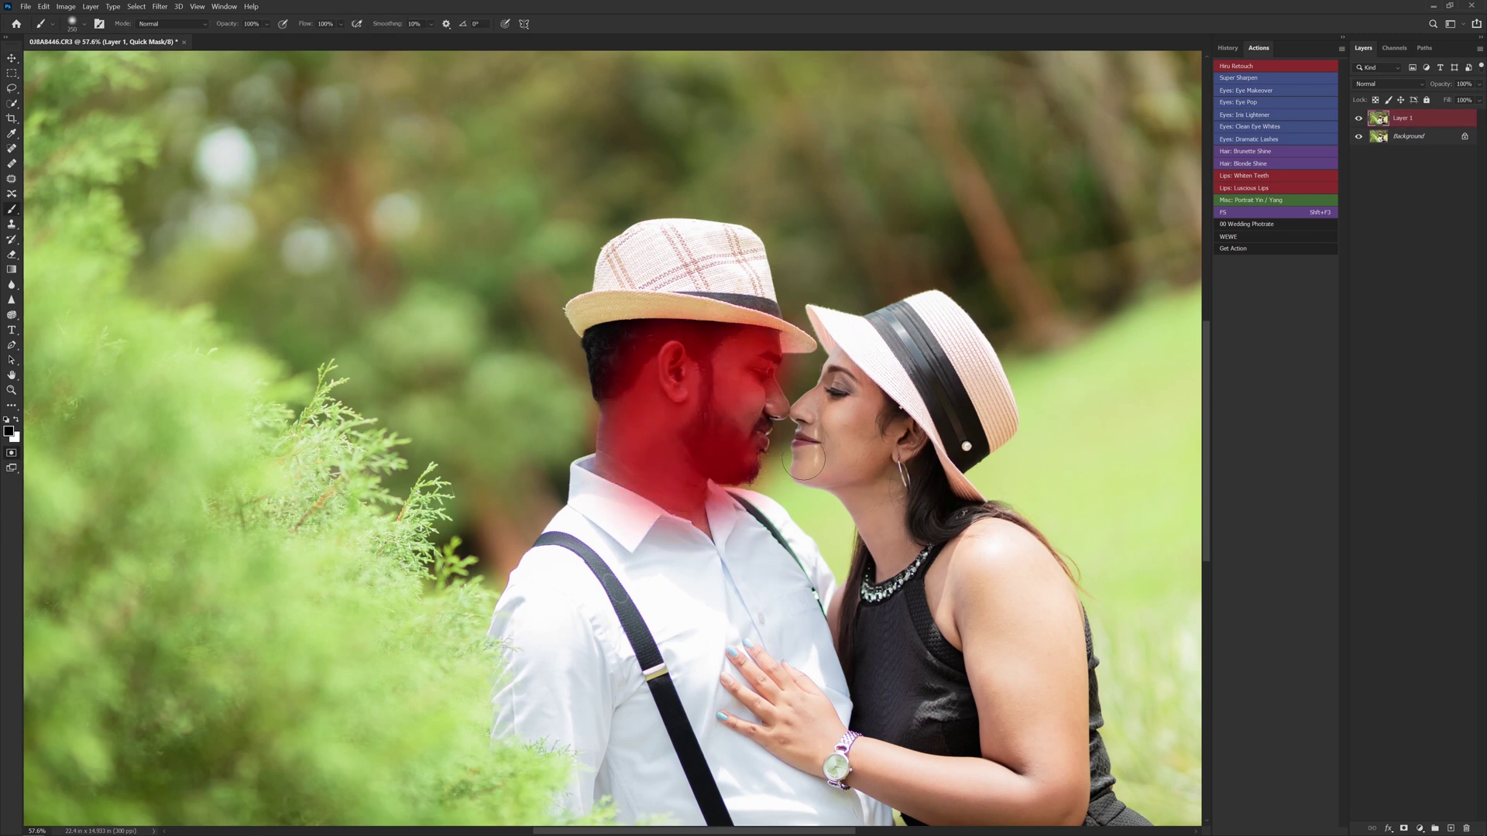
left_click_drag(803, 459, 848, 380)
scroll(852, 542, "down", 2)
left_click_drag(876, 581, 898, 666)
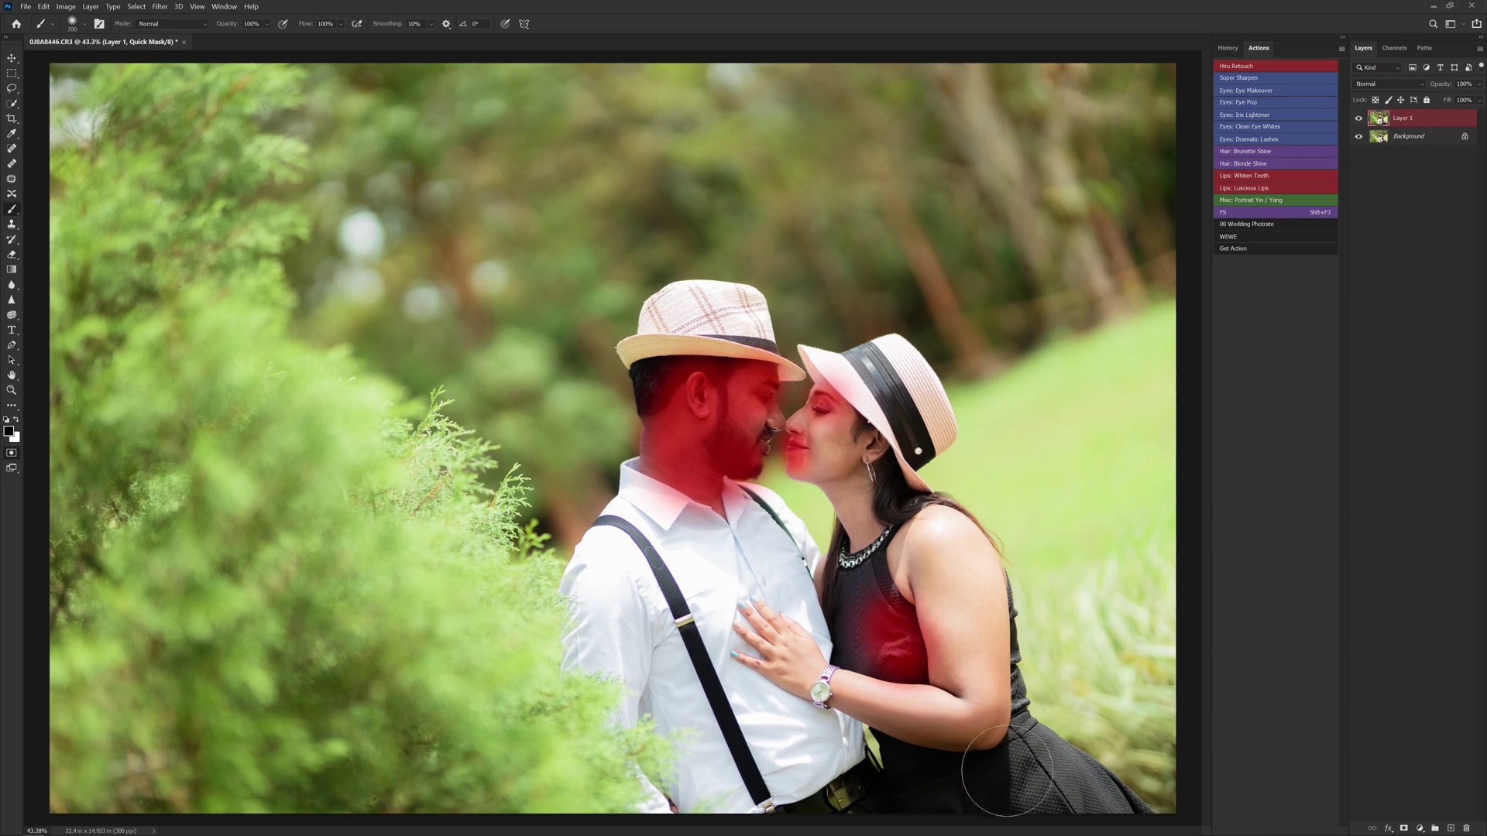
left_click_drag(867, 736, 1020, 818)
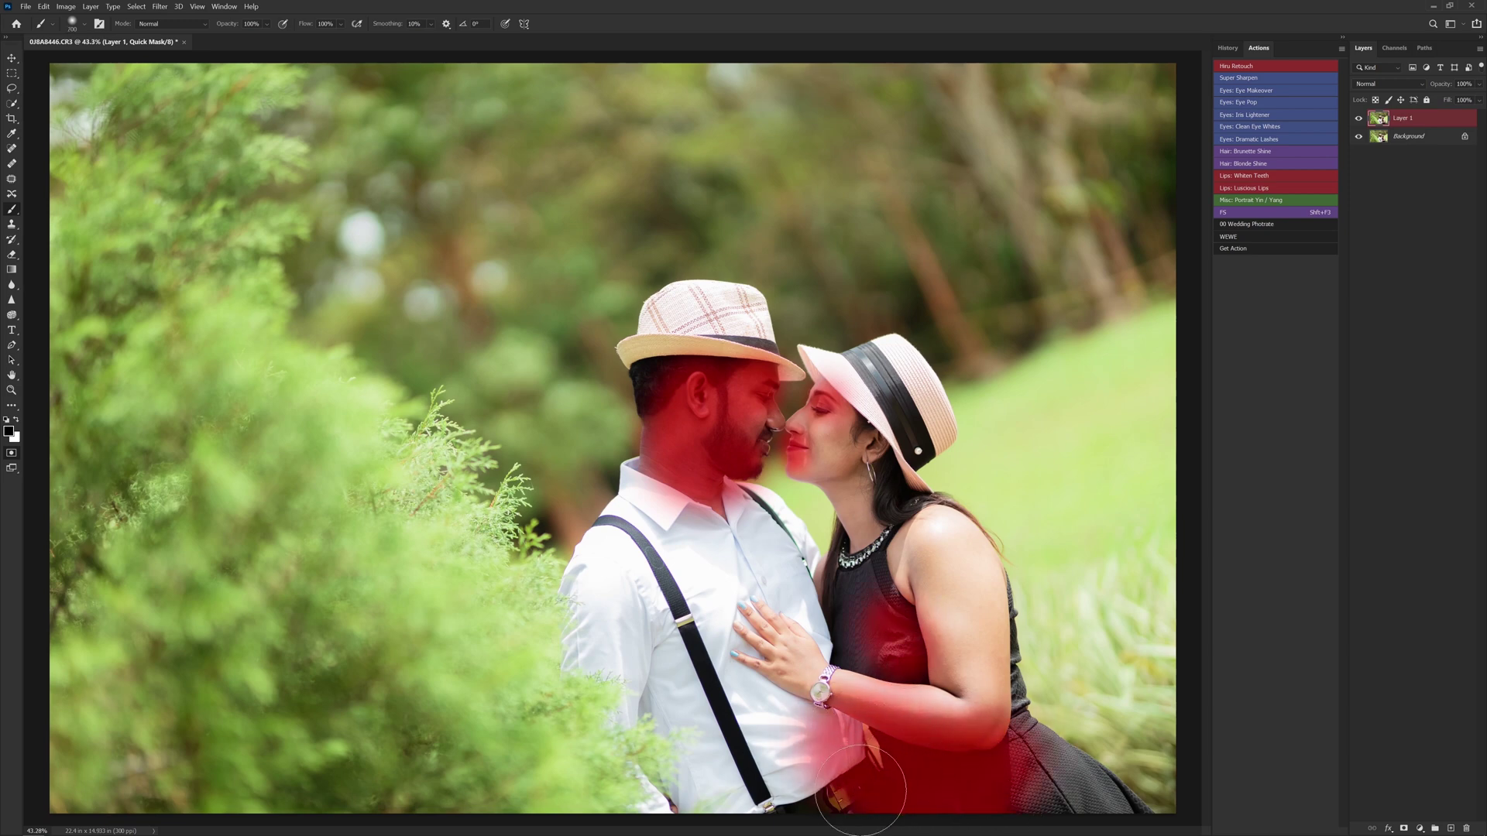
scroll(945, 756, "down", 1)
scroll(722, 500, "up", 2)
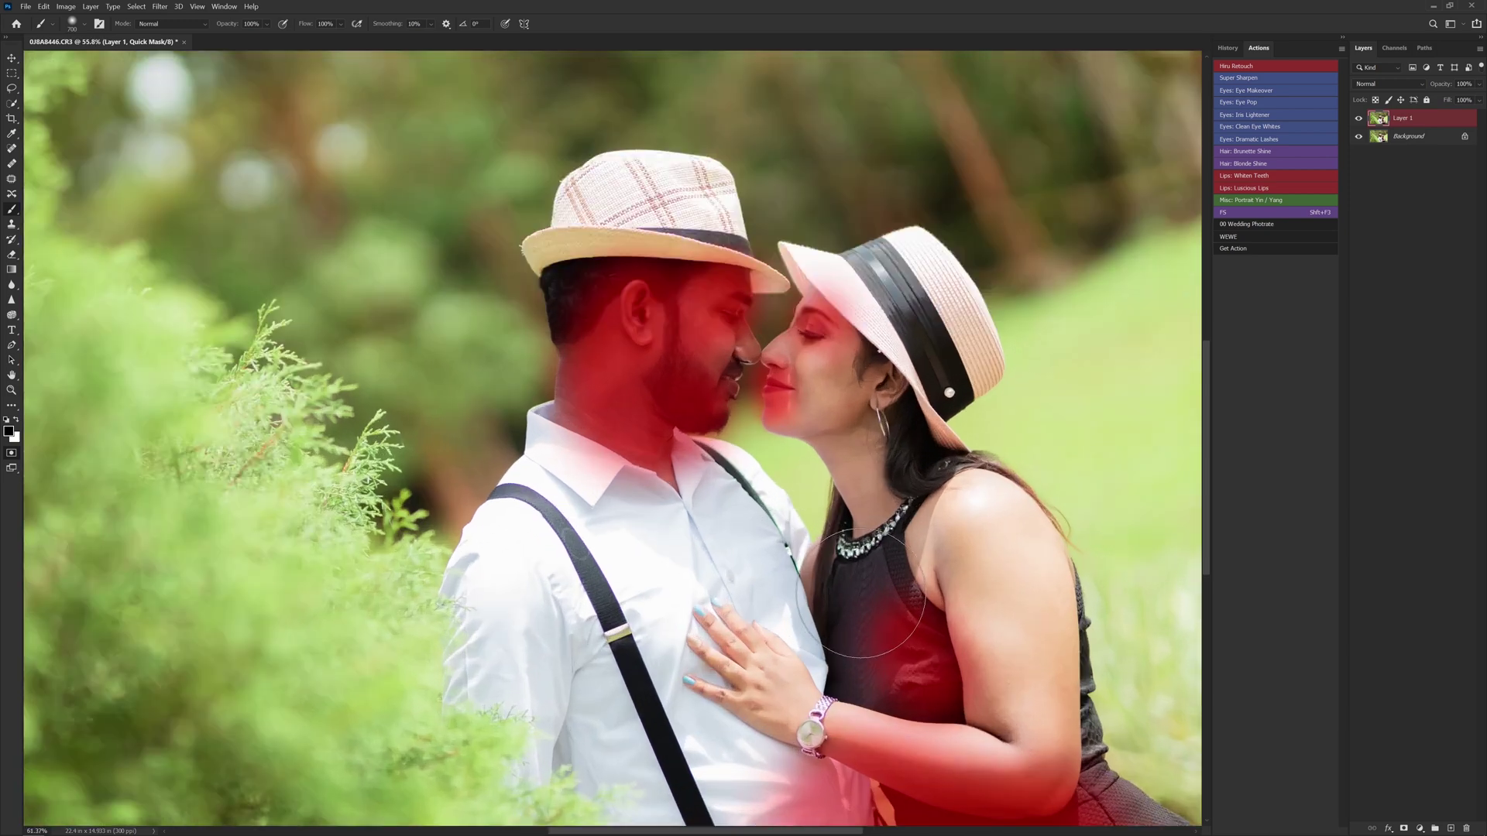
- Turn the mask into a selection, adjust its tone with Curves, and merge down
key("q")
key("ctrl+m")
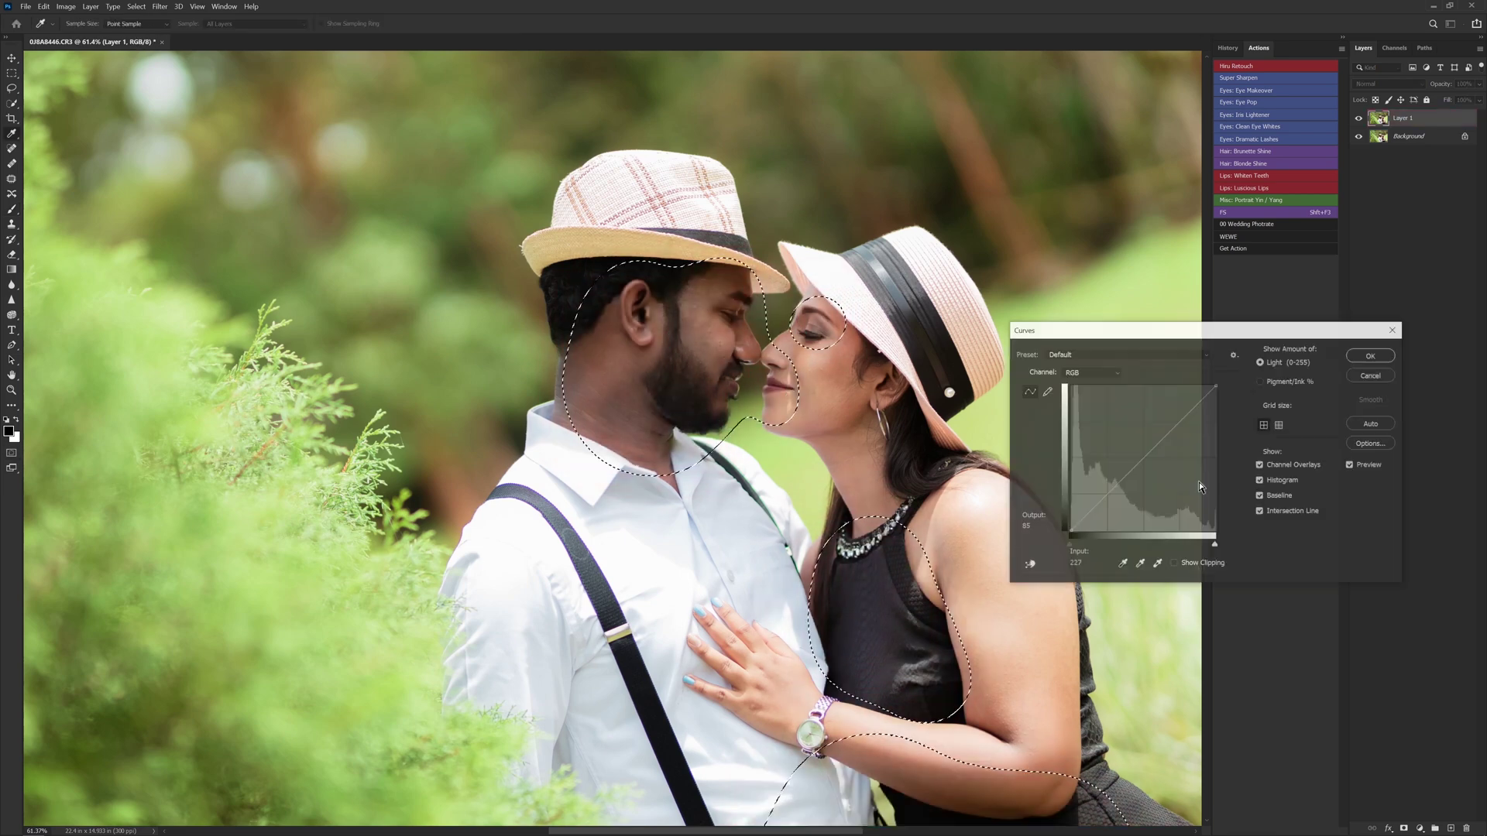
left_click_drag(1142, 448, 1141, 436)
key("Return")
key("ctrl+e")
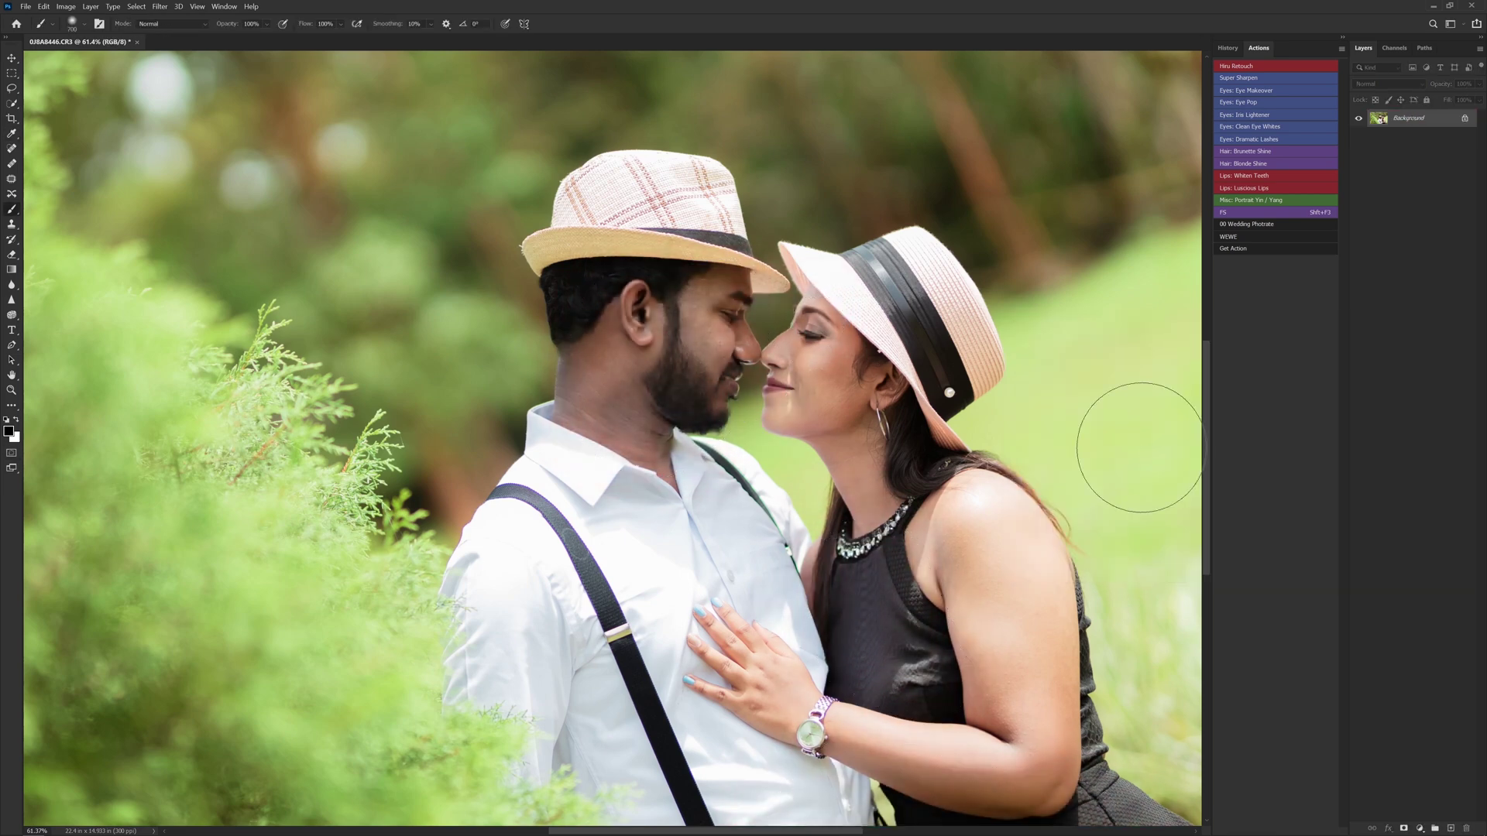
scroll(743, 310, "up", 2)
scroll(750, 310, "down", 2)
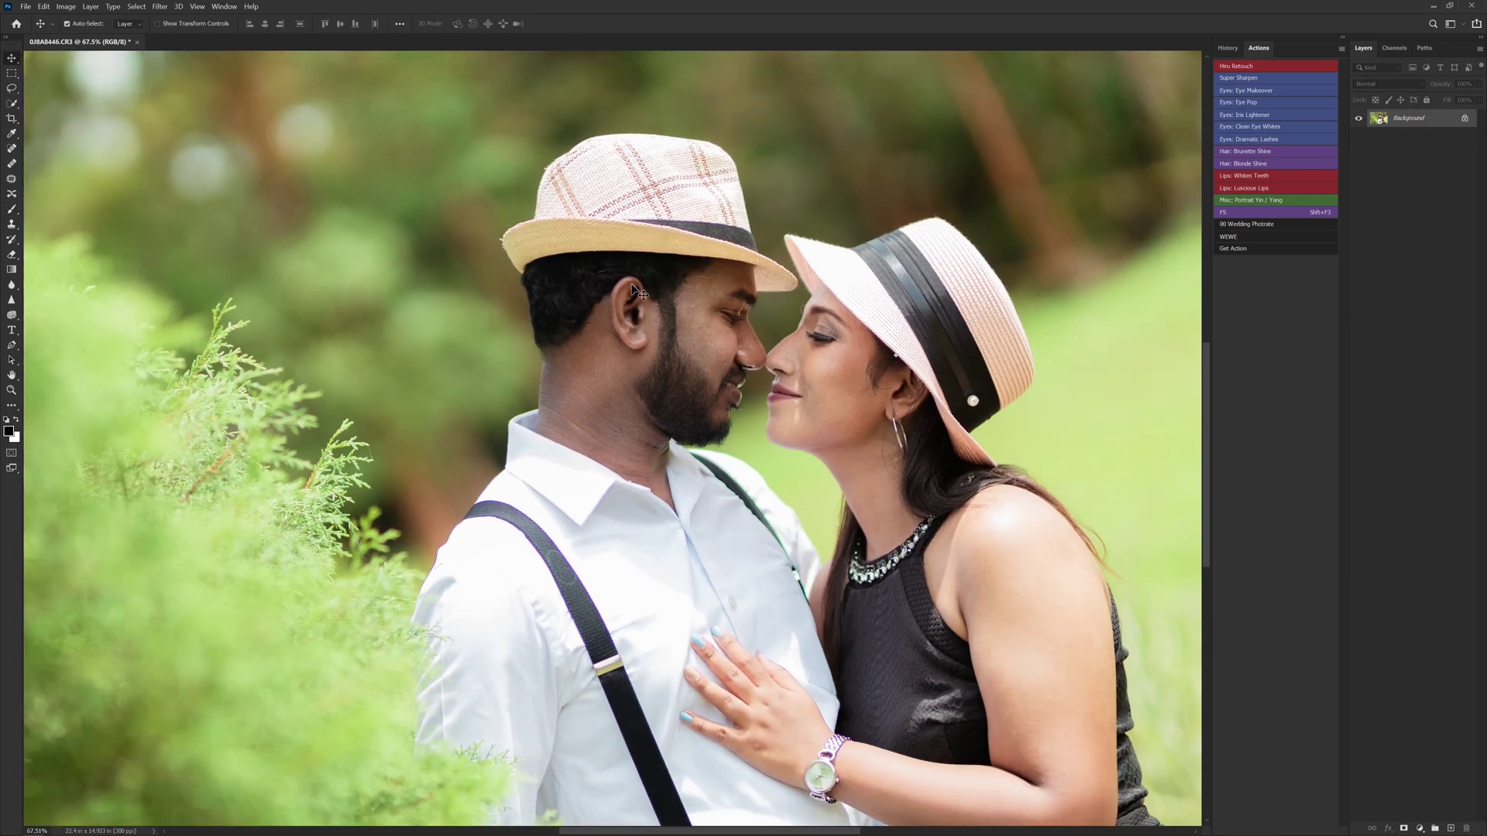
- Duplicate the image onto a new layer and set up a small Spot Healing Brush
key("ctrl+j")
key("j")
scroll(675, 281, "up", 3)
scroll(533, 264, "up", 2)
key("bracketleft")
key("bracketleft")
key("bracketleft")
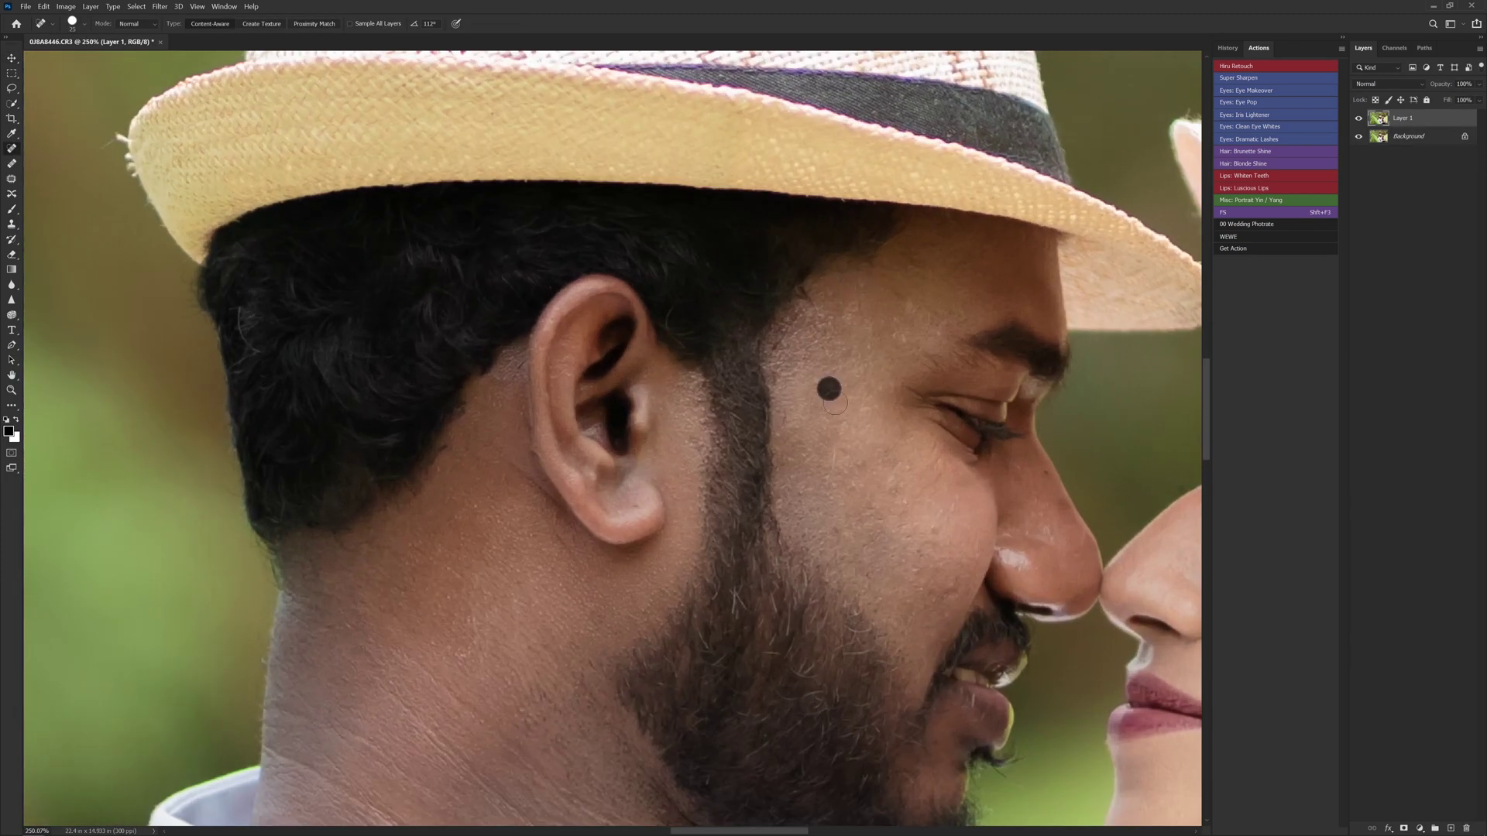
key("ctrl+0")
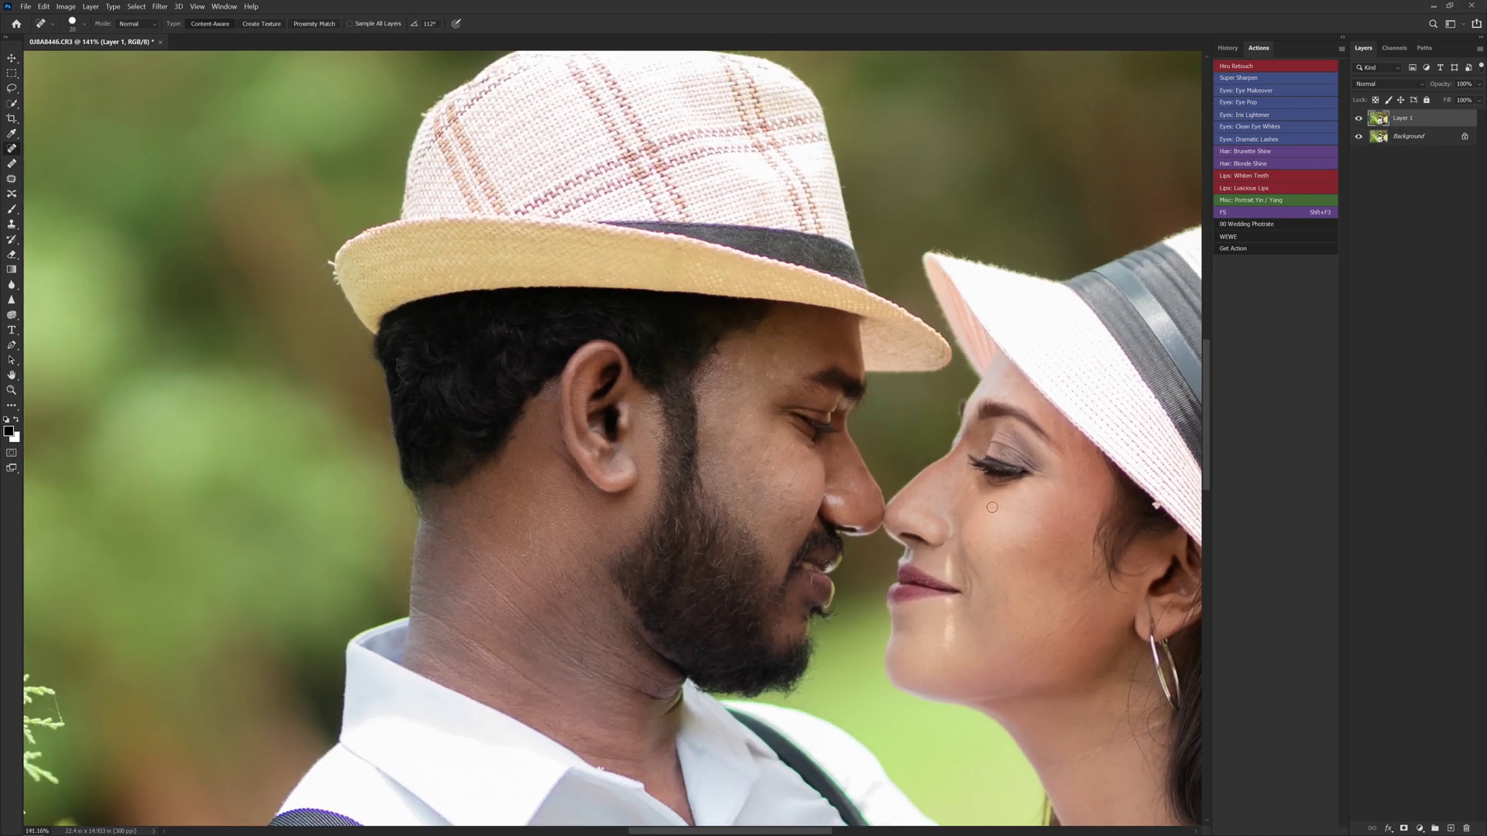
scroll(943, 518, "up", 5)
key("bracketleft")
- Heal the dark spot on the woman's cheek and other facial blemishes, then merge down
left_click(901, 528)
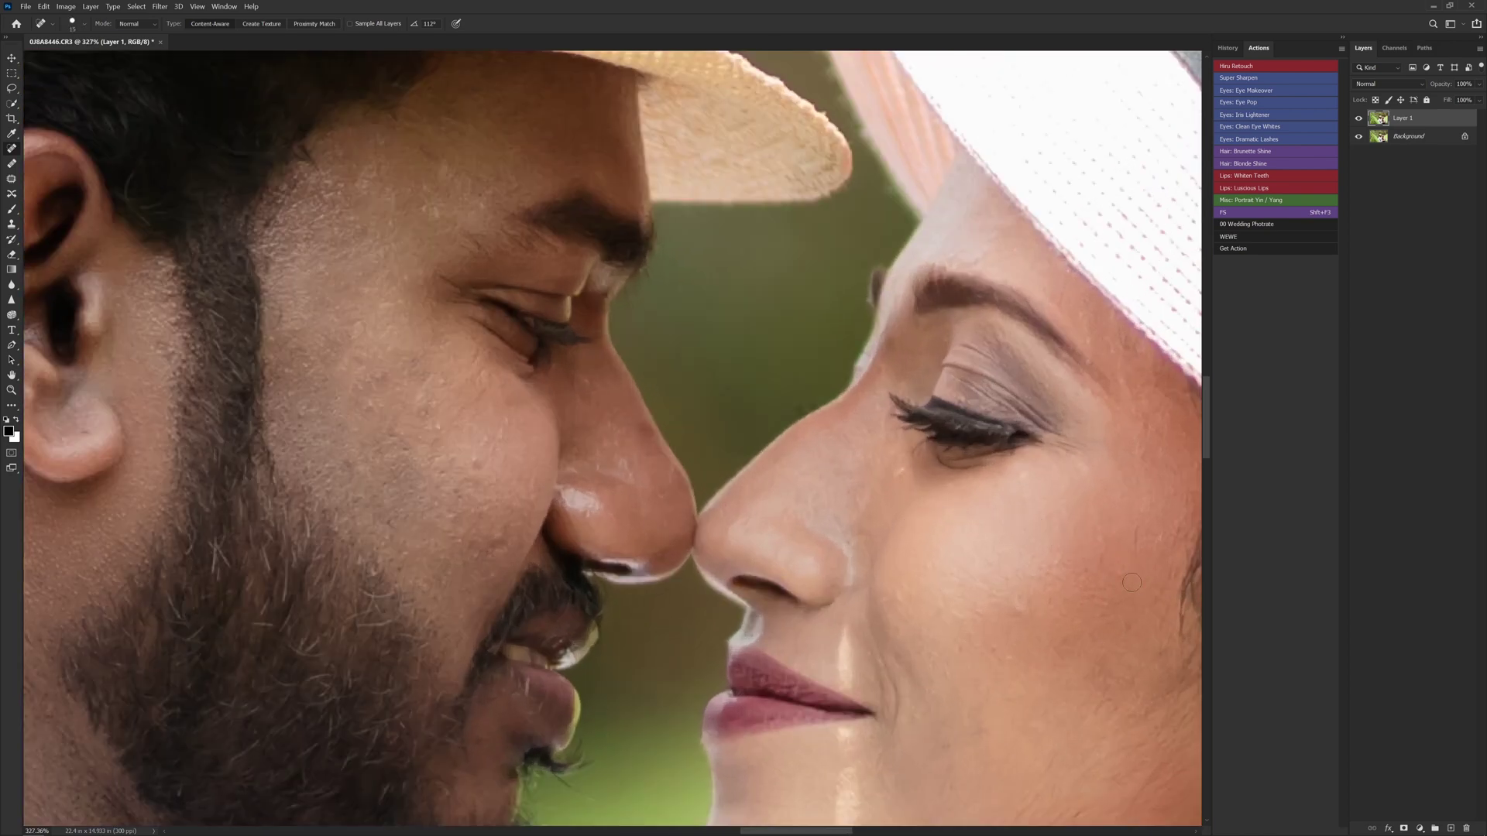
left_click_drag(1132, 582, 945, 516)
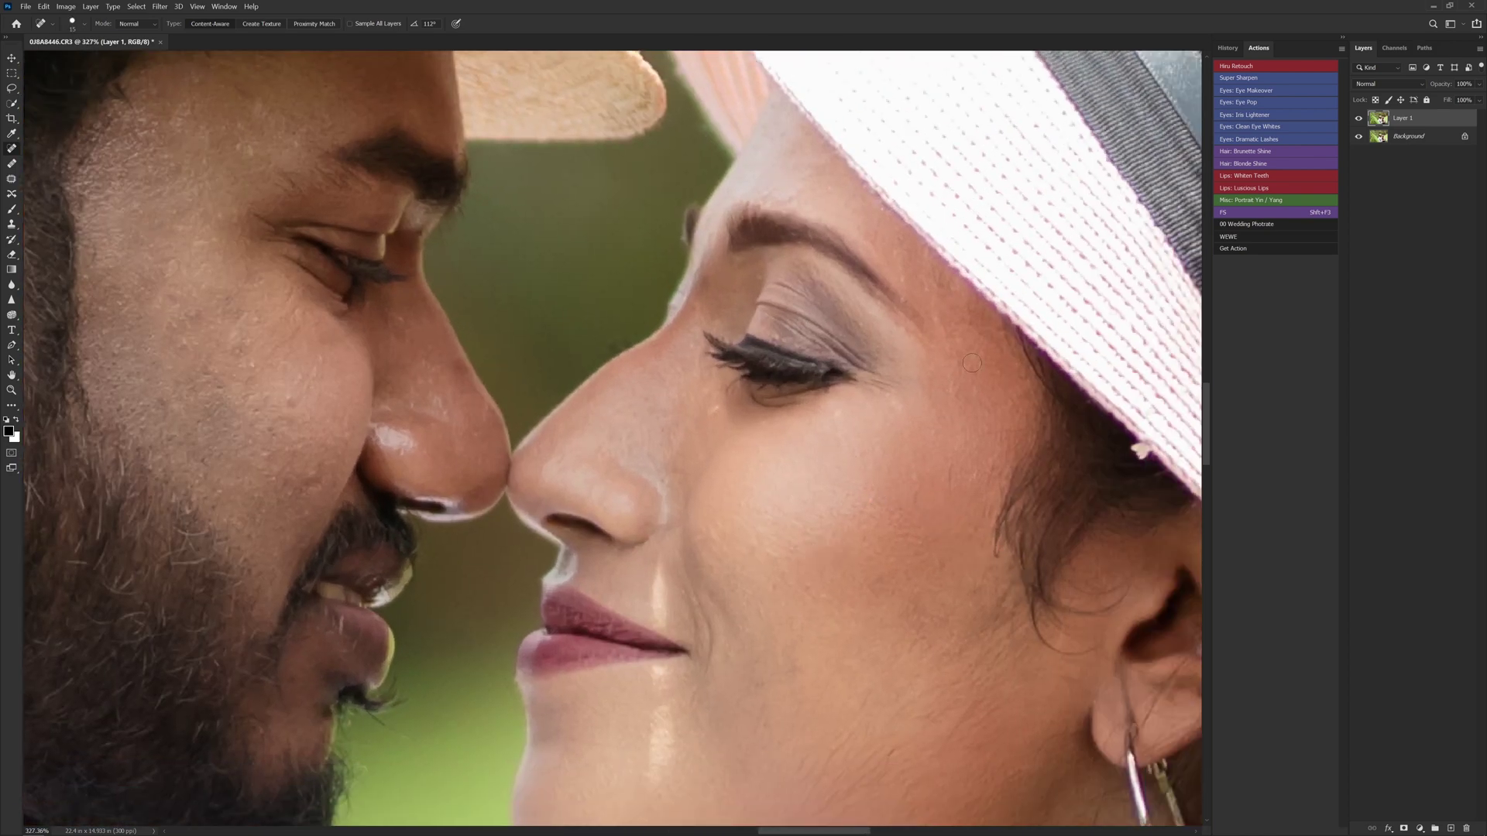
left_click_drag(1150, 460, 1030, 345)
scroll(773, 494, "down", 5)
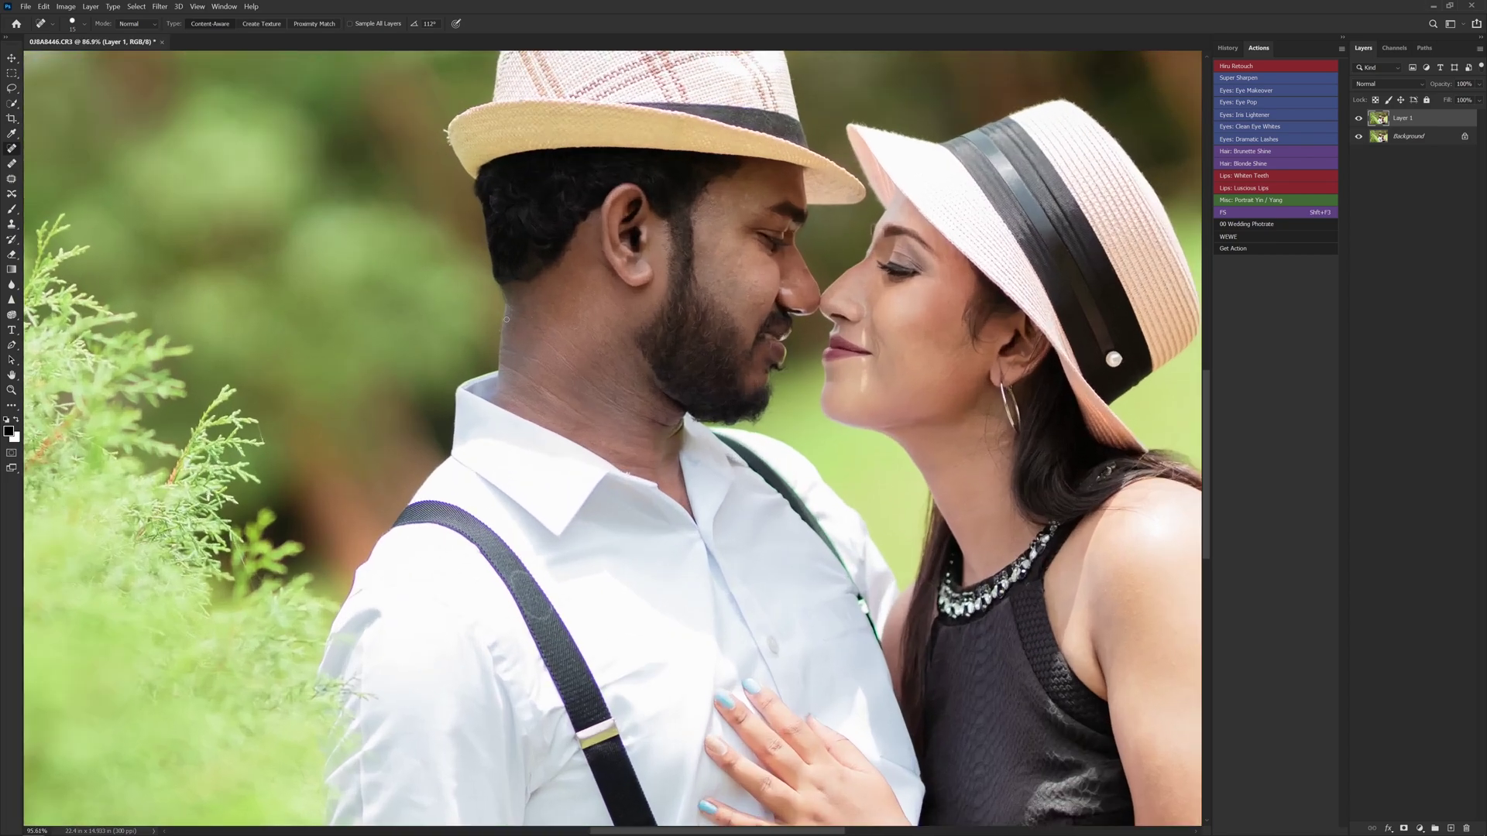
key("ctrl+e")
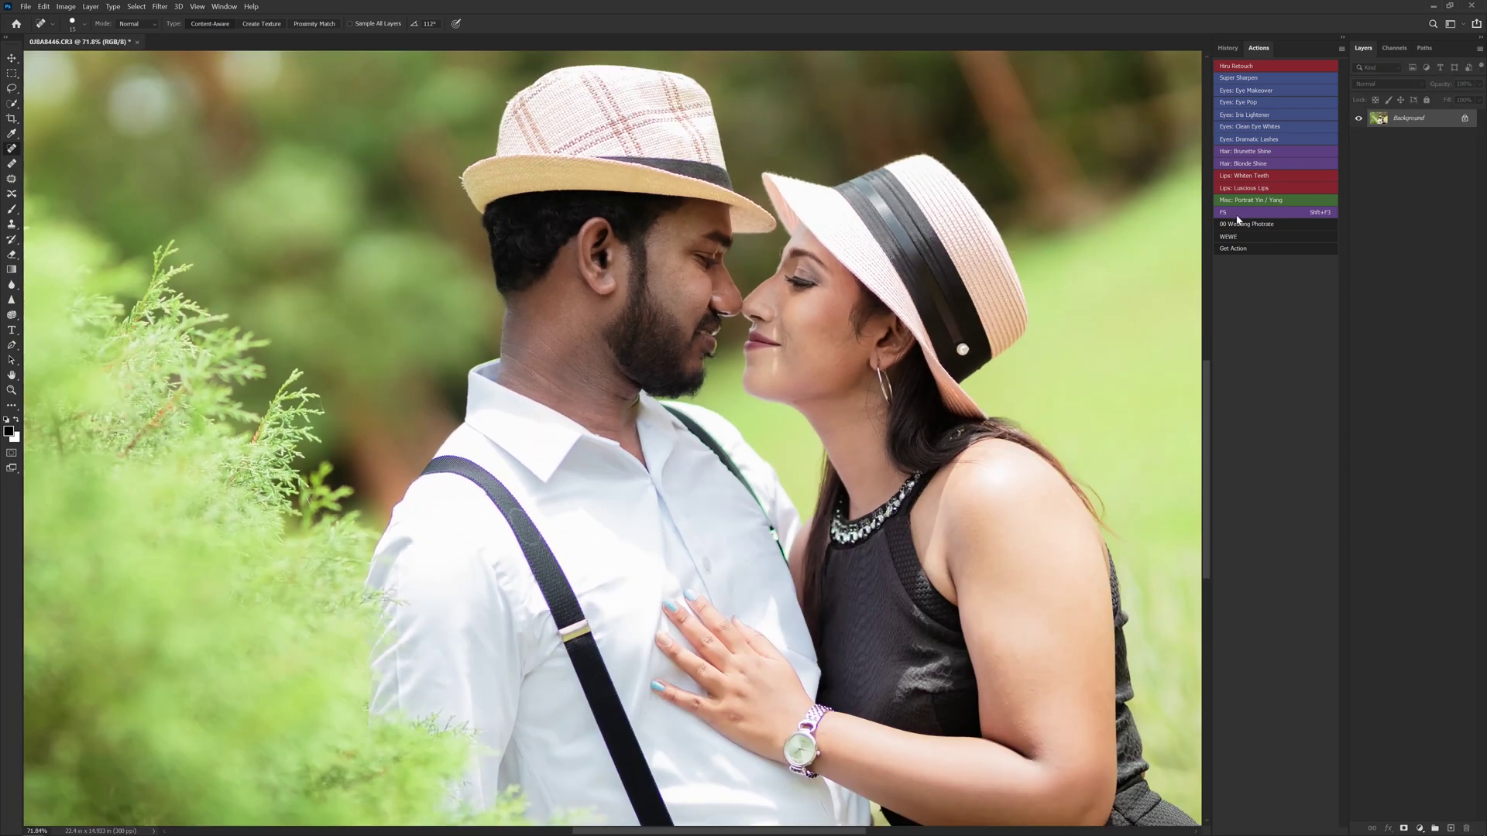
- Run the FS retouching action and resize the Mixer Brush to blend the man's forehead
left_click(1237, 215)
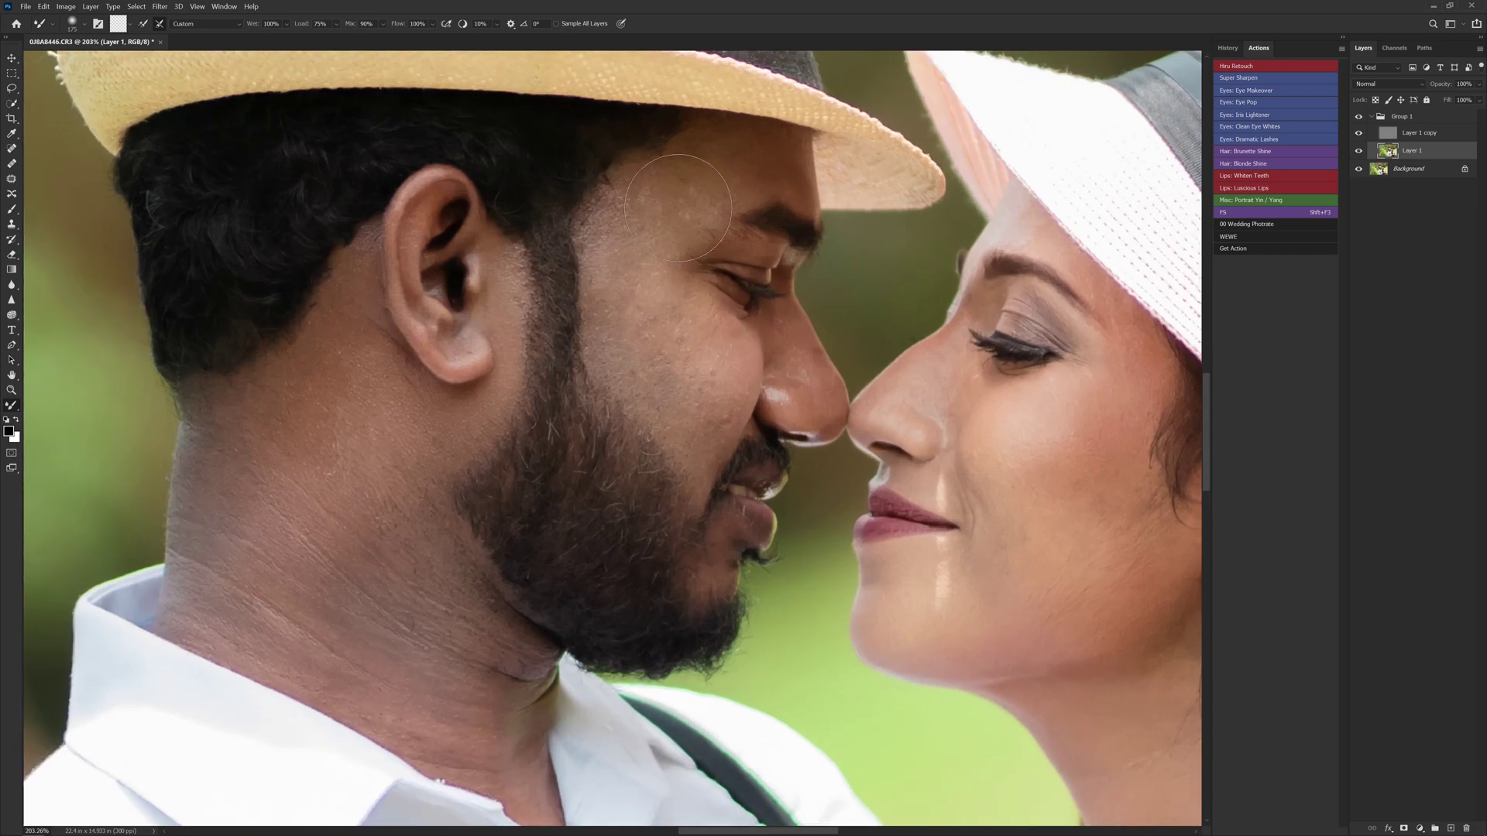
scroll(677, 208, "up", 3)
key("bracketleft")
key("bracketleft")
key("bracketleft")
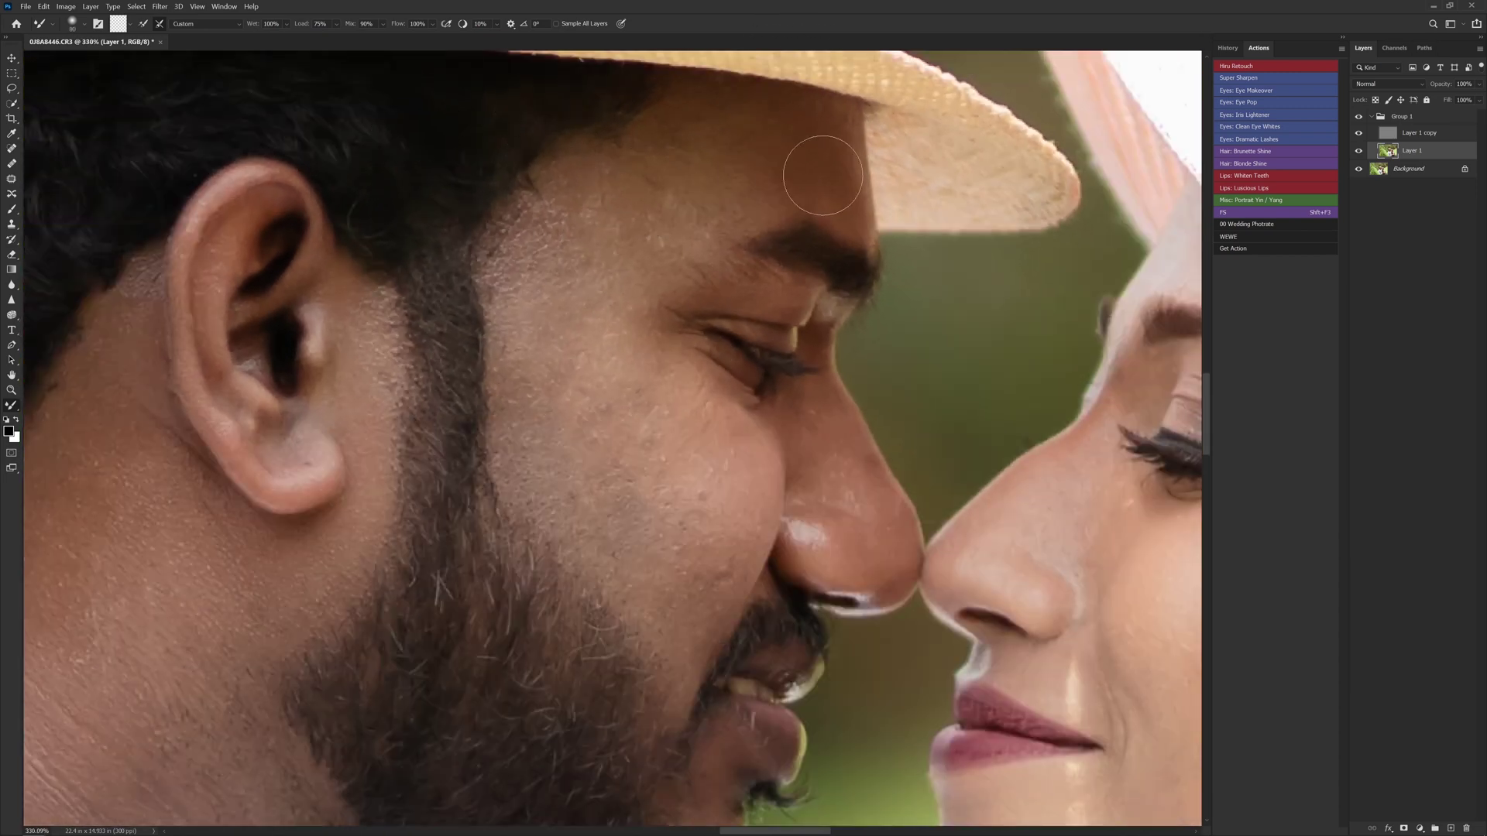
key("bracketright")
key("bracketright")
key("bracketright")
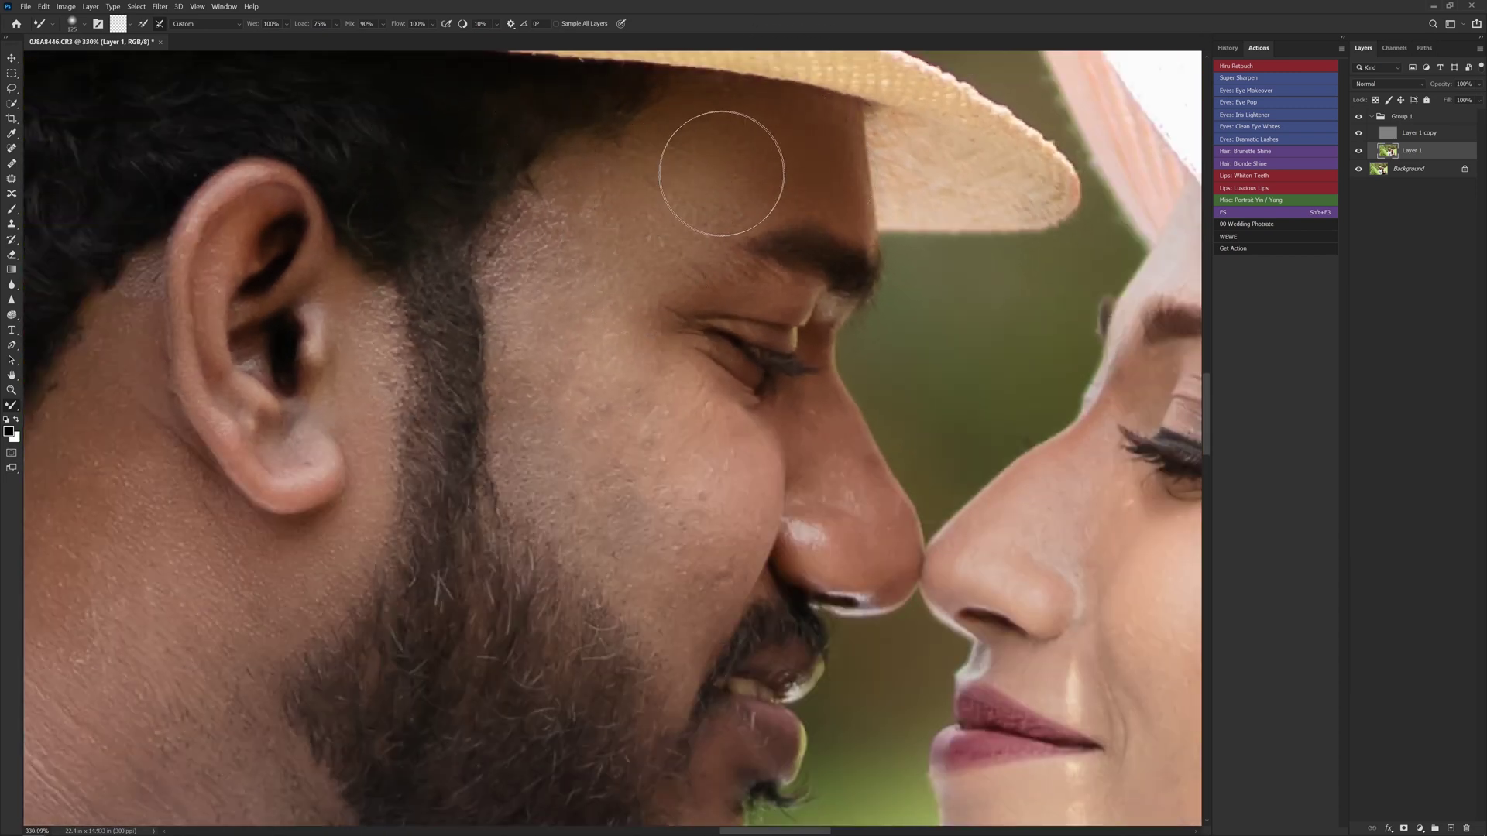
key("bracketright")
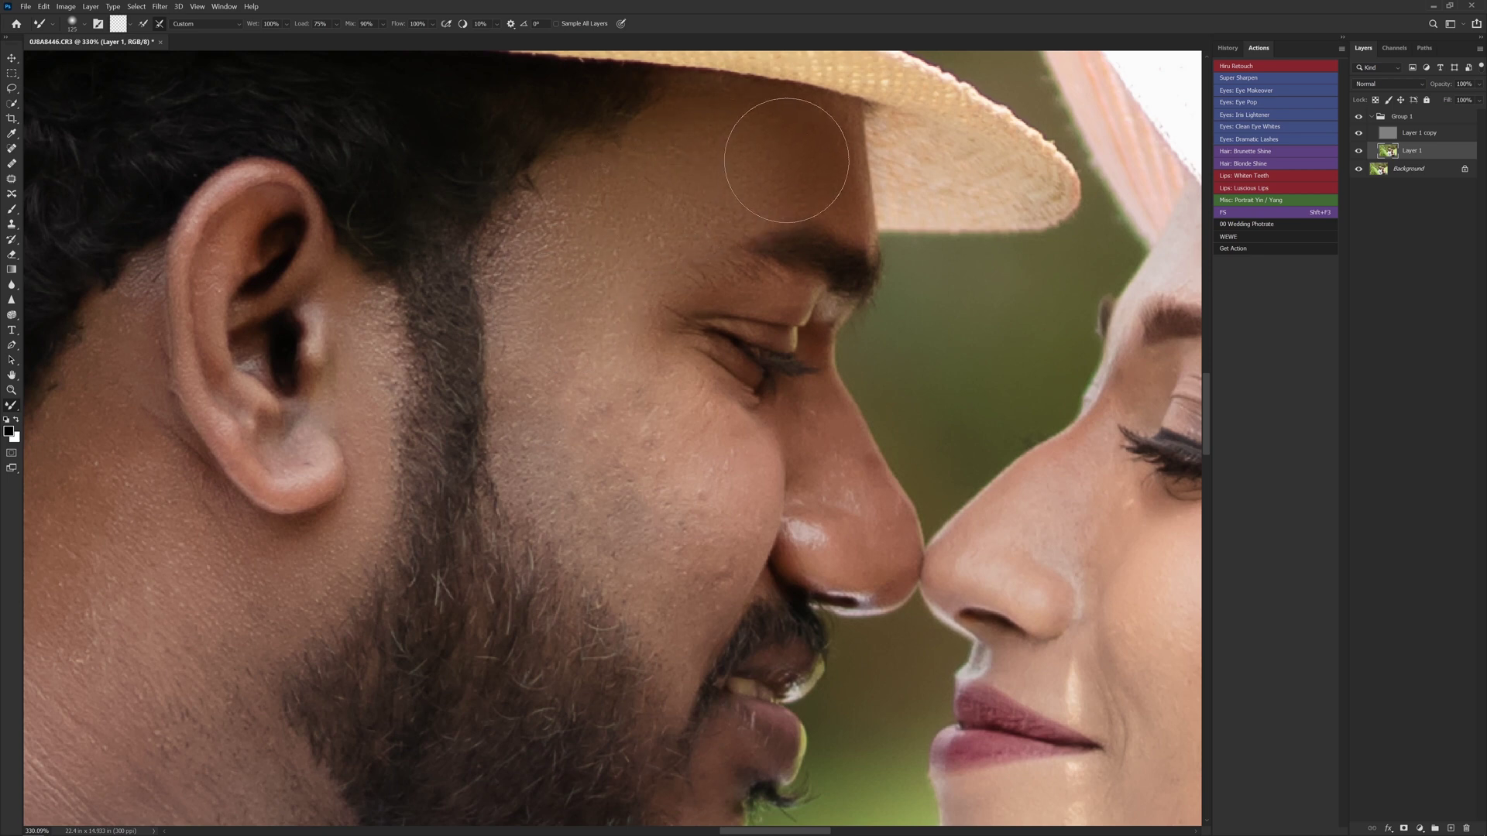
key("bracketleft")
key("bracketleft")
key("bracketleft")
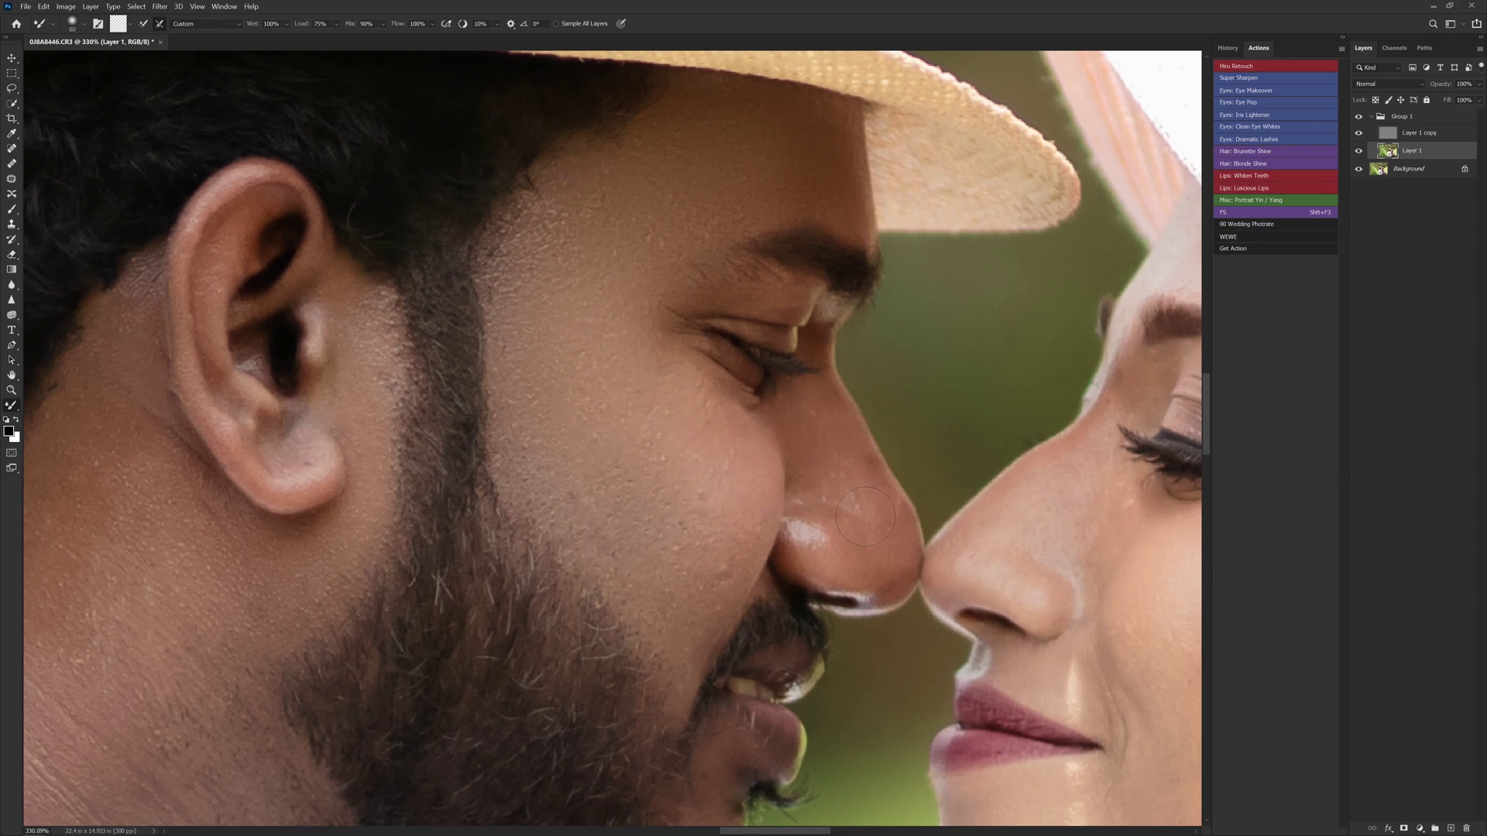
- Blend the skin around the man's ear, neck and collar
left_click_drag(267, 537, 569, 312)
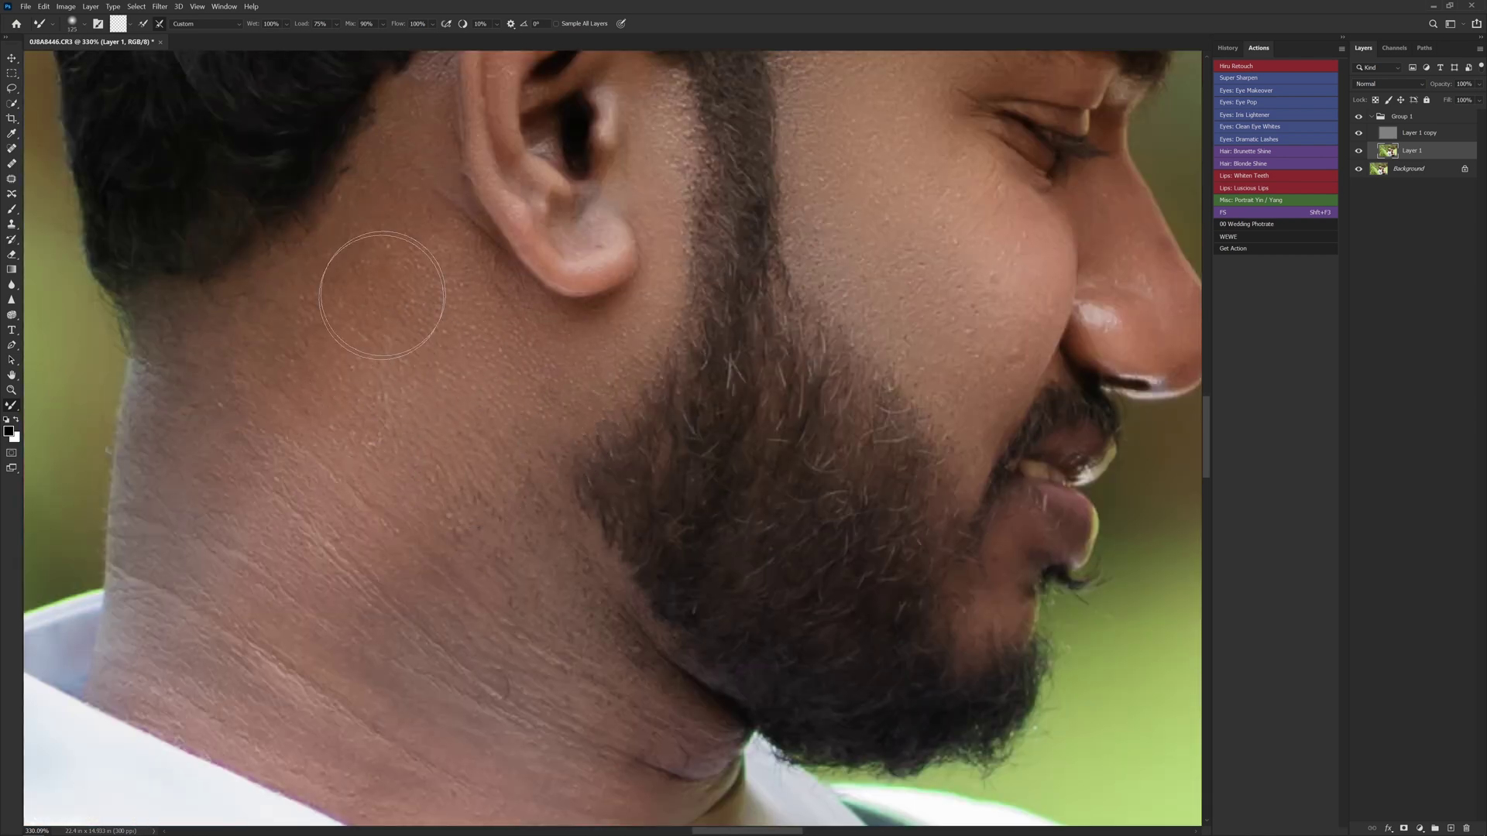
key("bracketright")
key("bracketright")
key("bracketright")
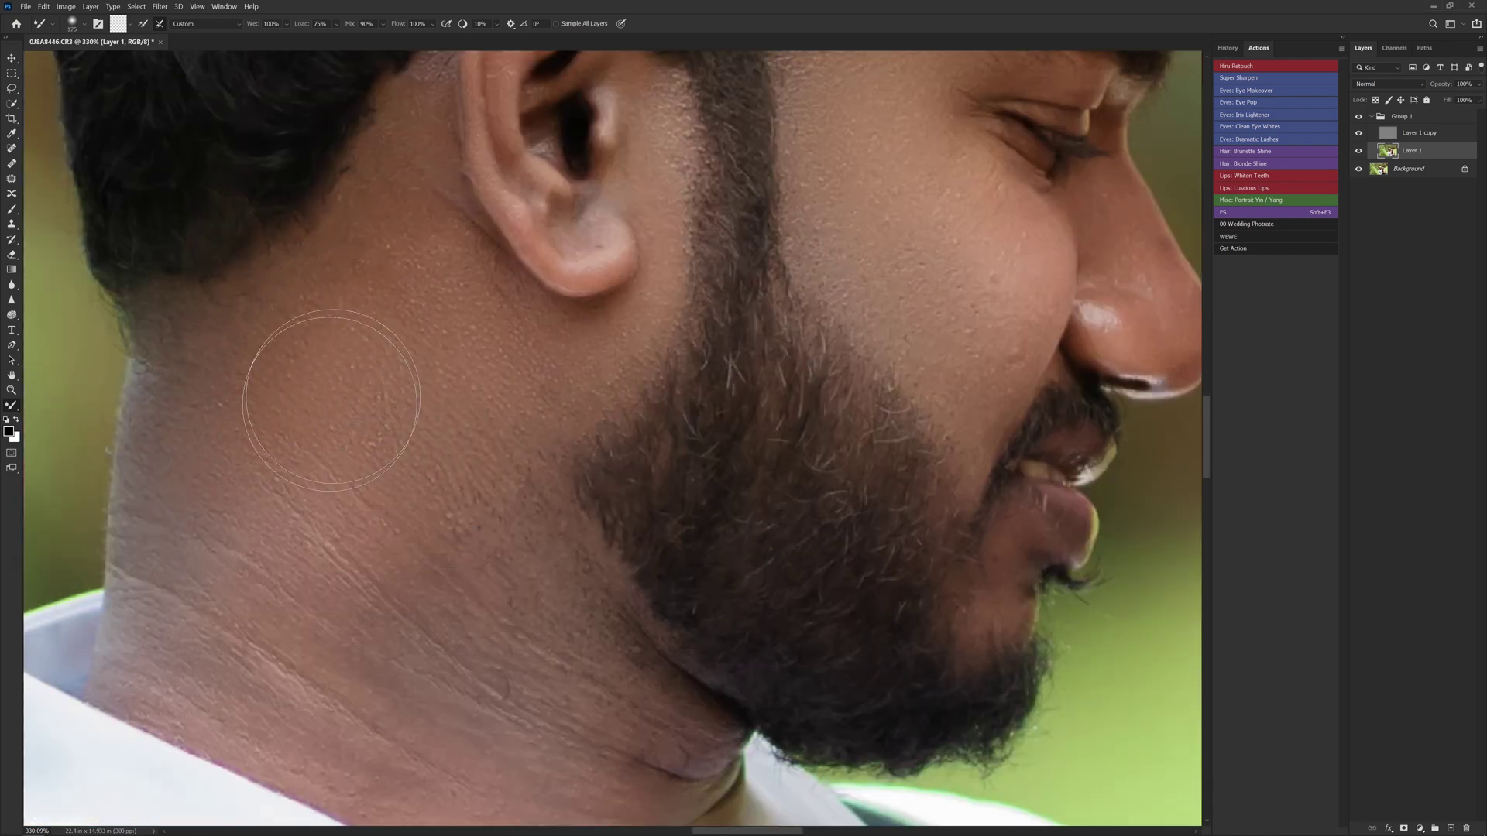
key("bracketleft")
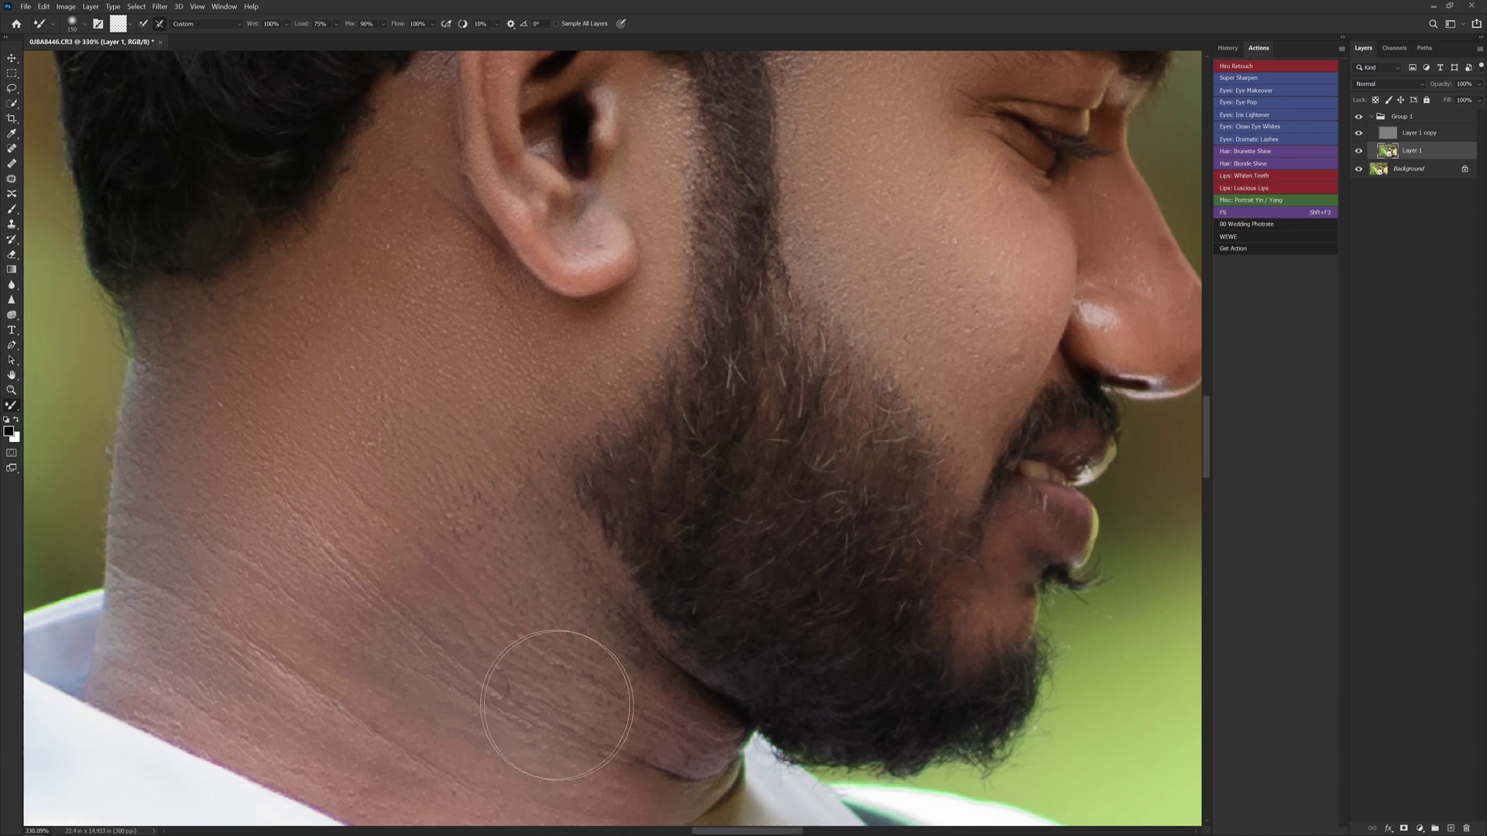
left_click_drag(557, 707, 647, 571)
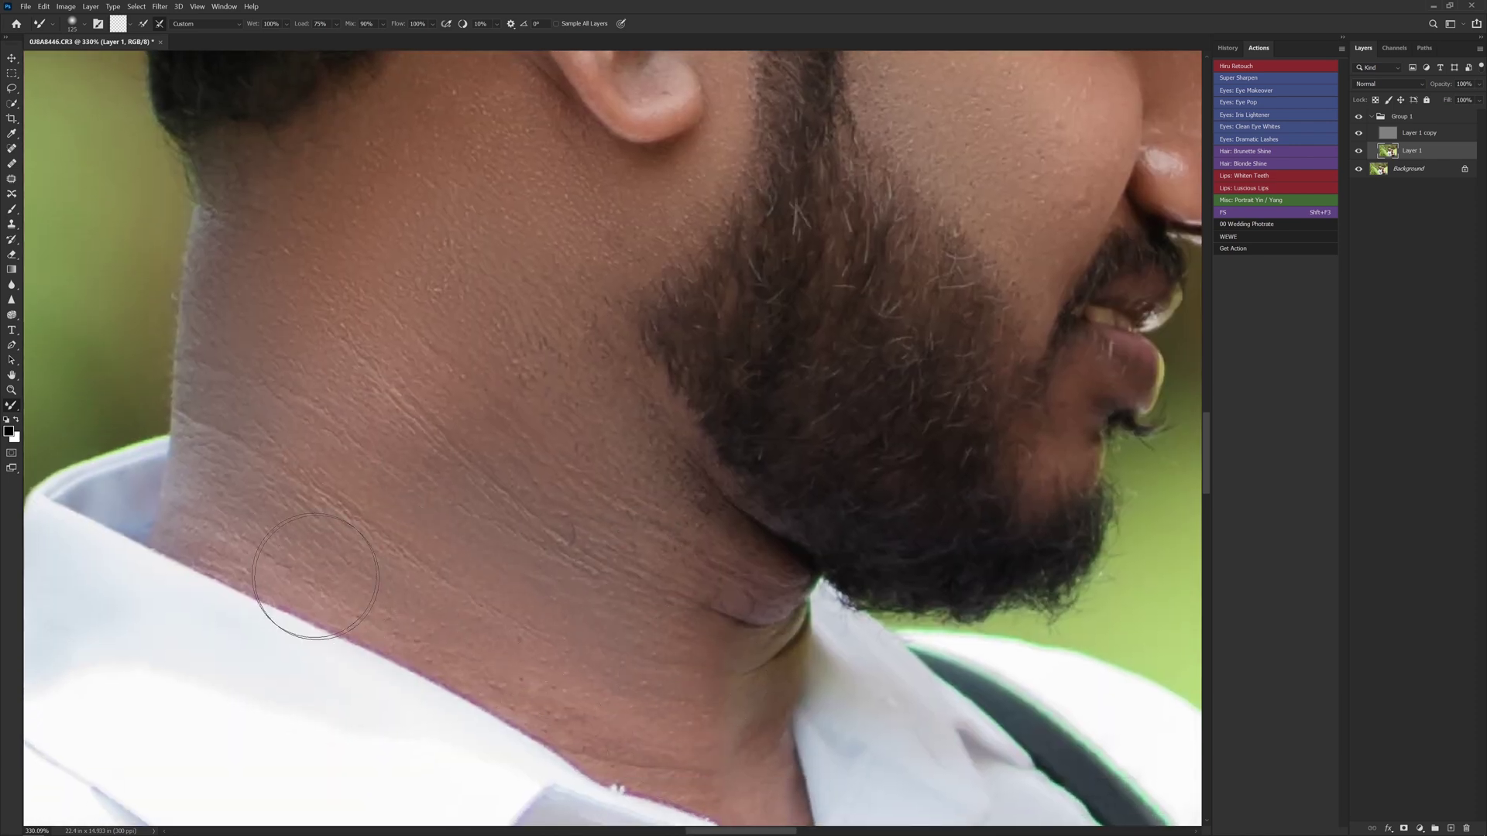
scroll(680, 664, "down", 5)
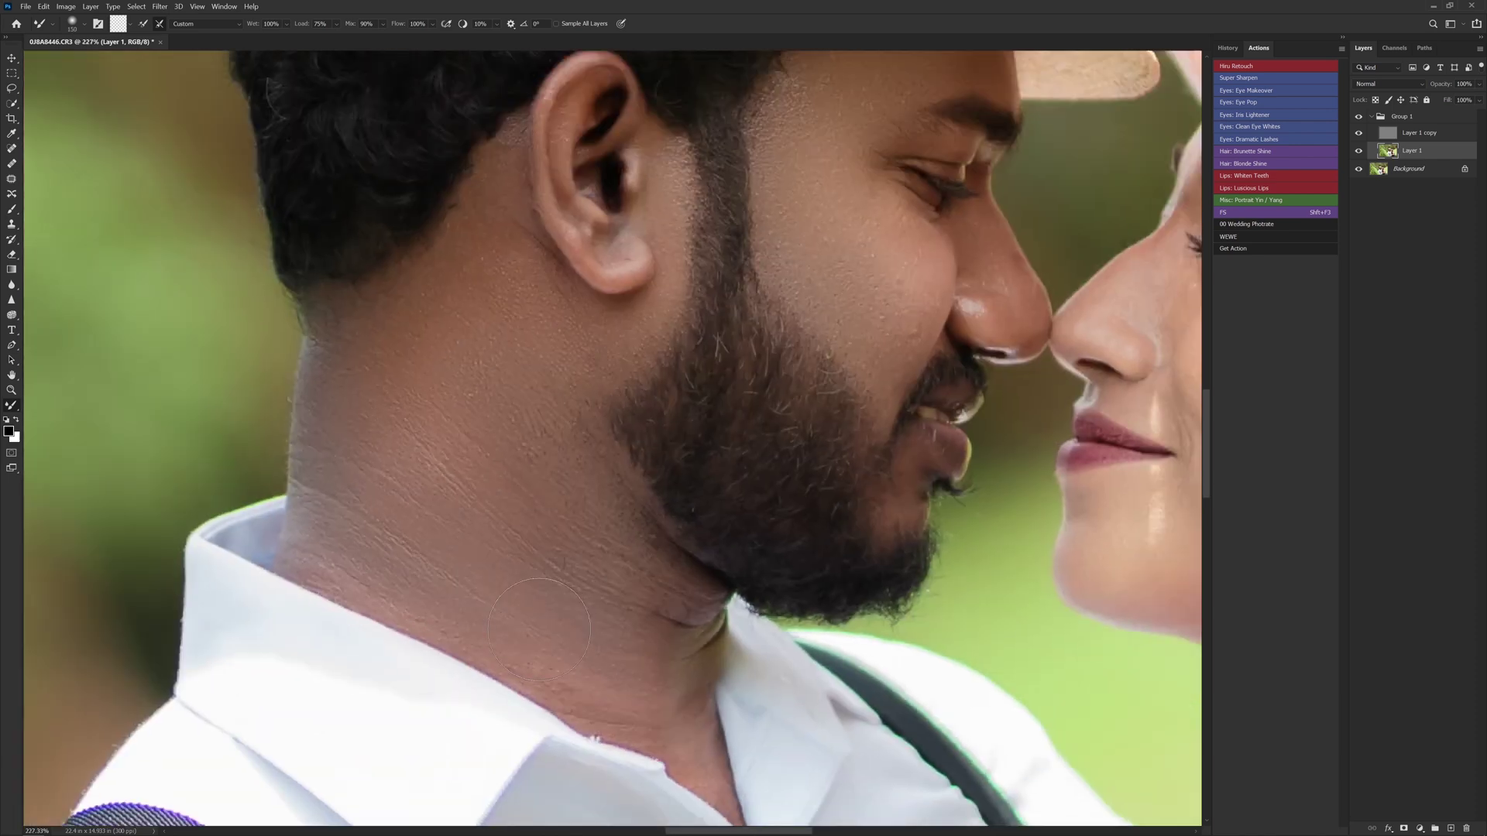
- Smooth the skin on the woman's cheek and under her nose
scroll(893, 330, "up", 4)
key("bracketleft")
key("bracketleft")
key("bracketleft")
scroll(893, 331, "up", 2)
key("bracketleft")
key("bracketleft")
key("bracketleft")
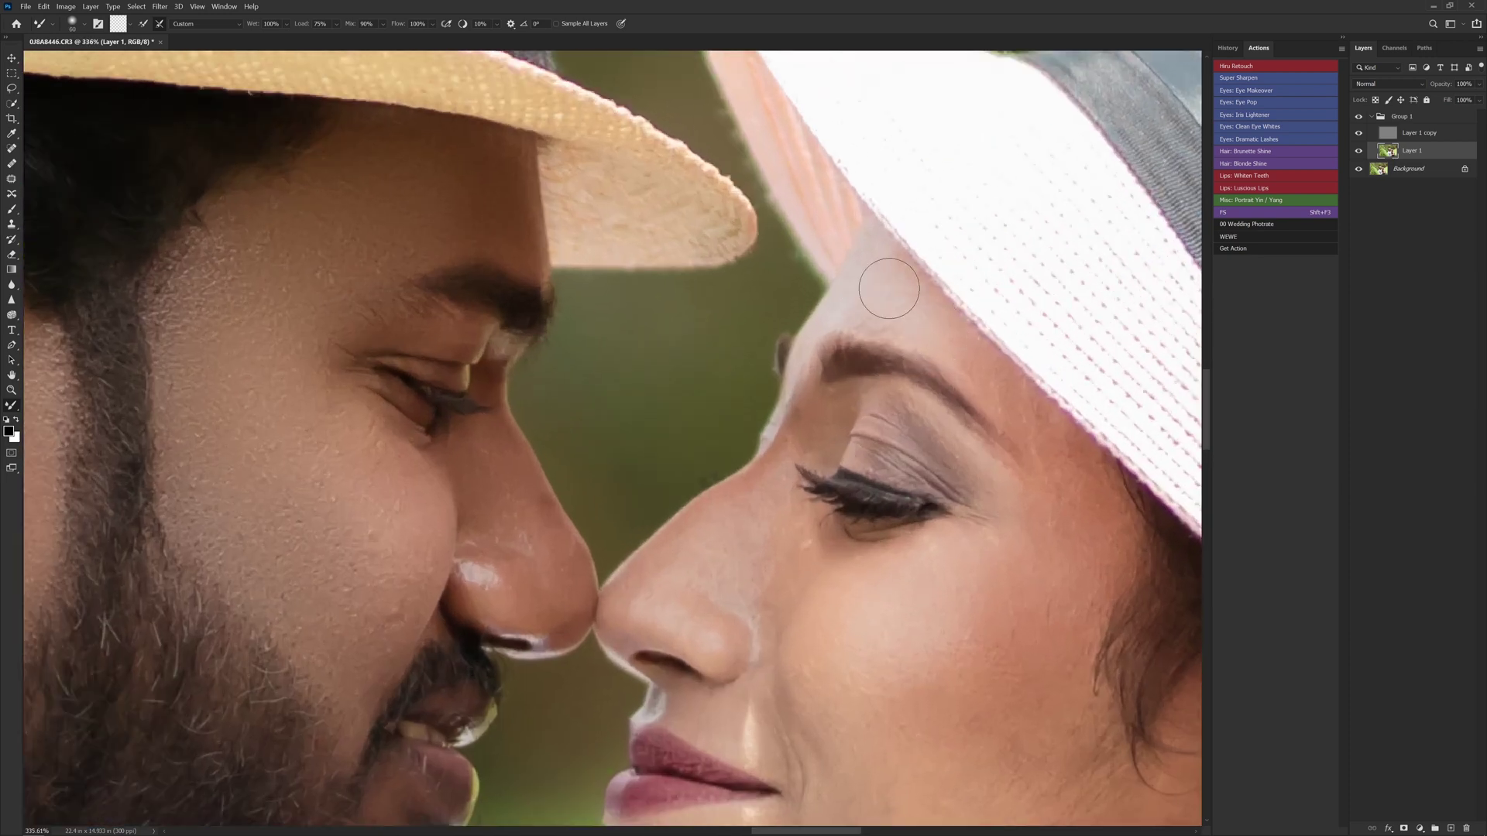
left_click_drag(1079, 624, 955, 462)
key("bracketright")
key("bracketright")
key("bracketright")
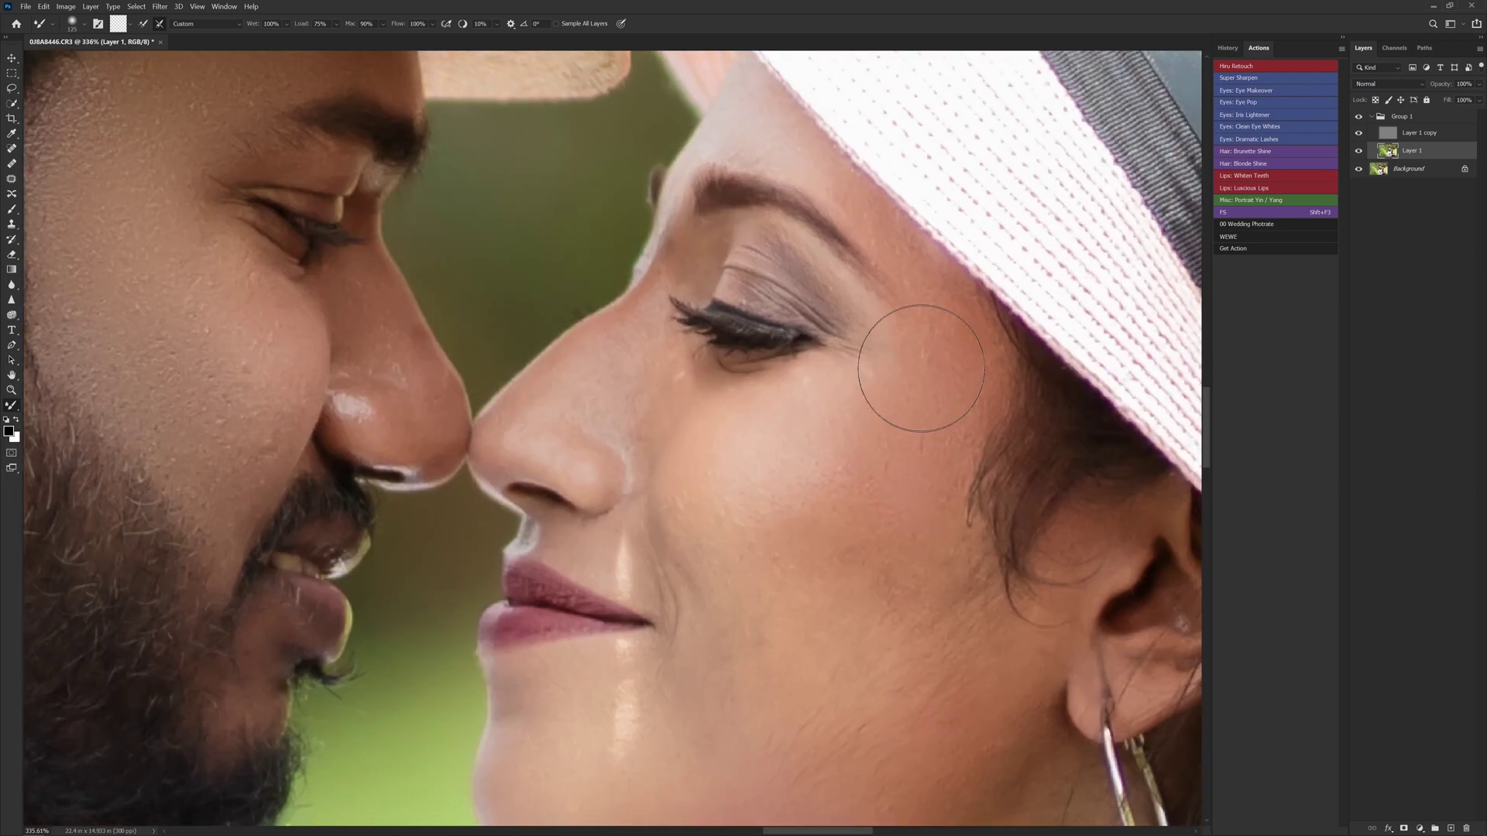
key("bracketleft")
key("bracketleft")
key("bracketleft")
key("bracketright")
key("bracketright")
key("bracketright")
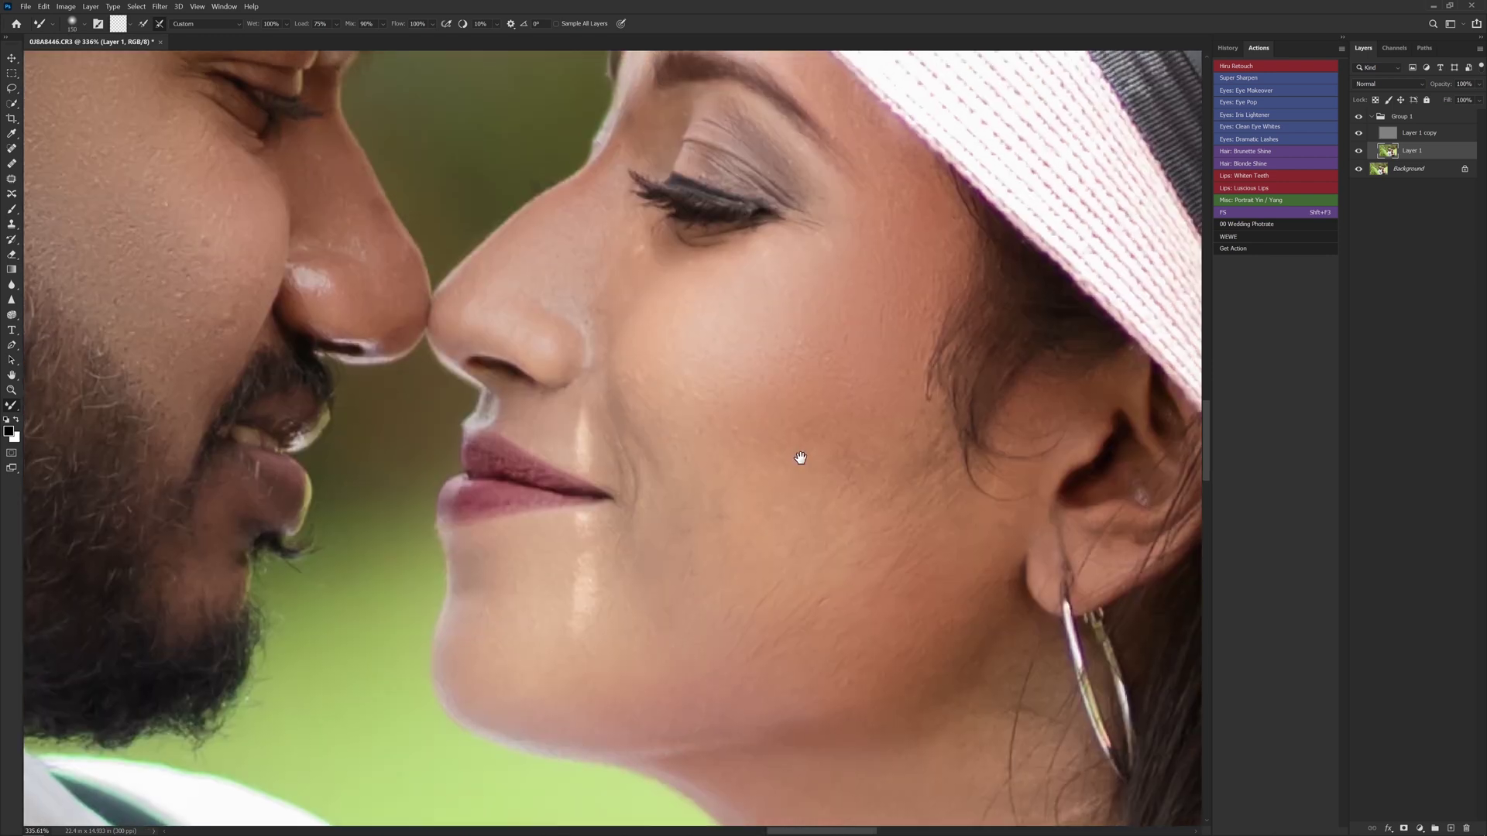
left_click_drag(833, 581, 797, 455)
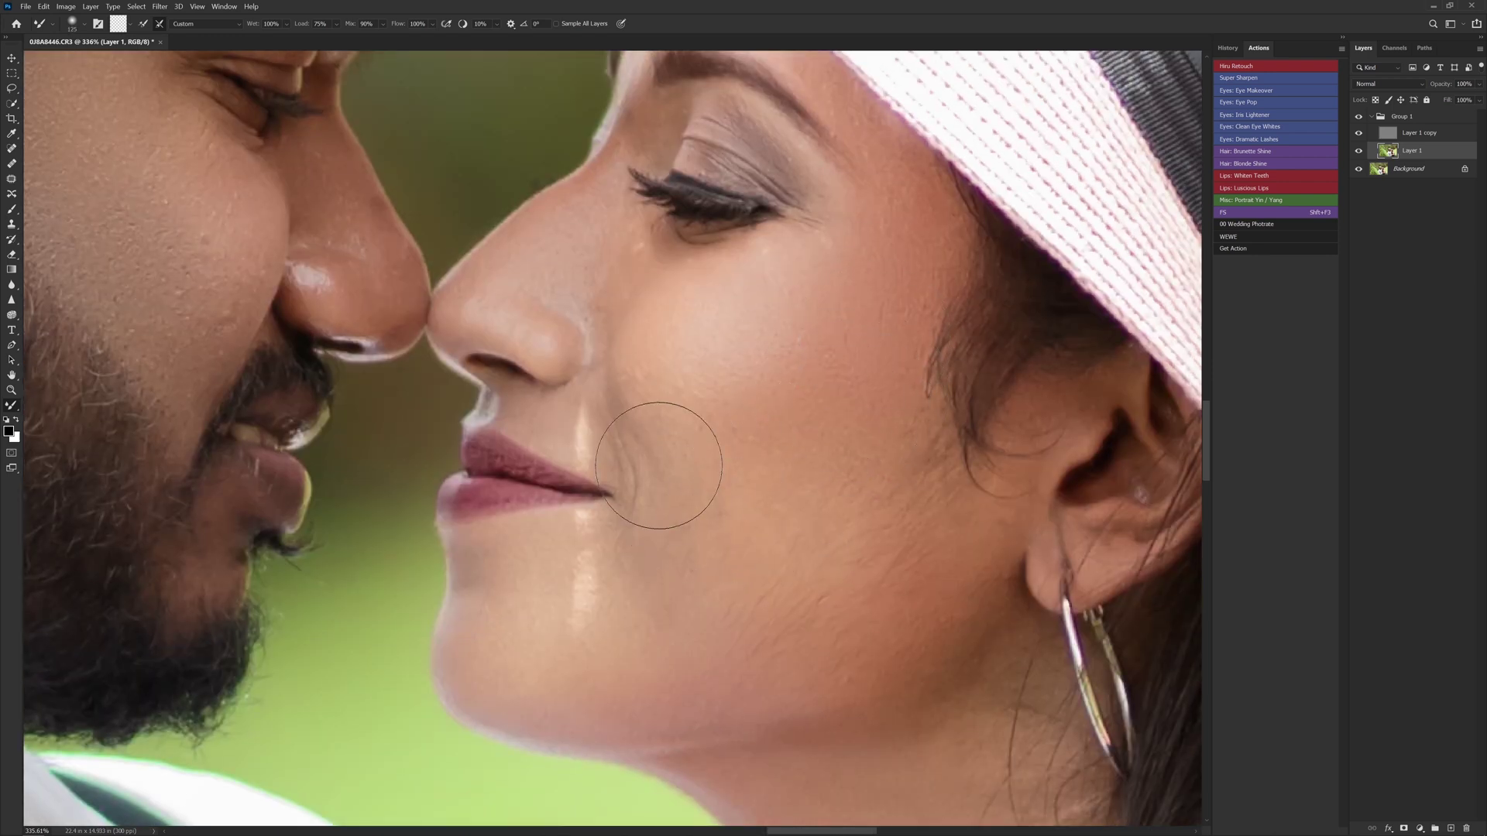
left_click(921, 543)
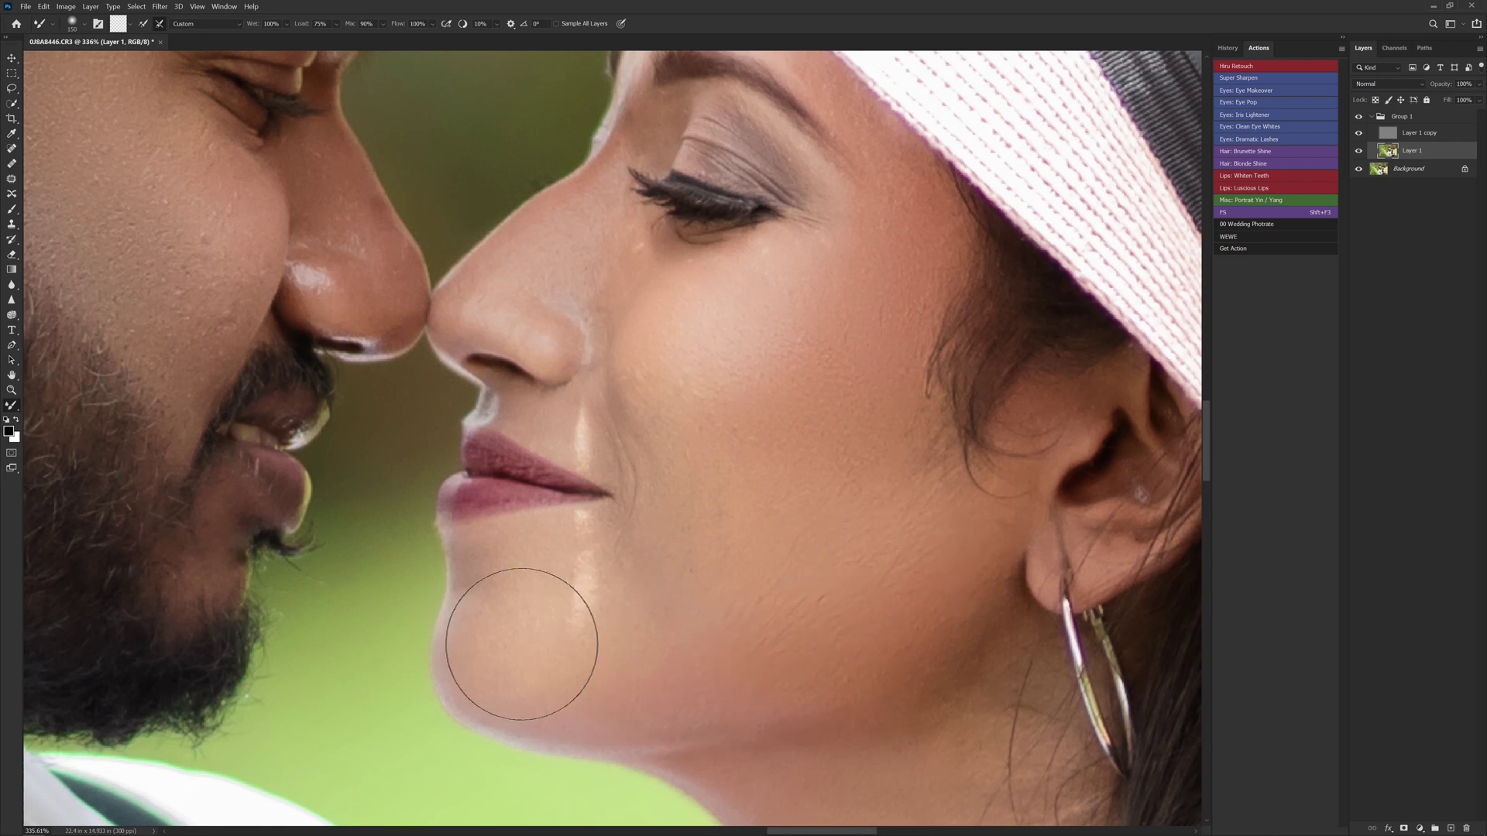
key("bracketleft")
key("bracketleft")
key("bracketleft")
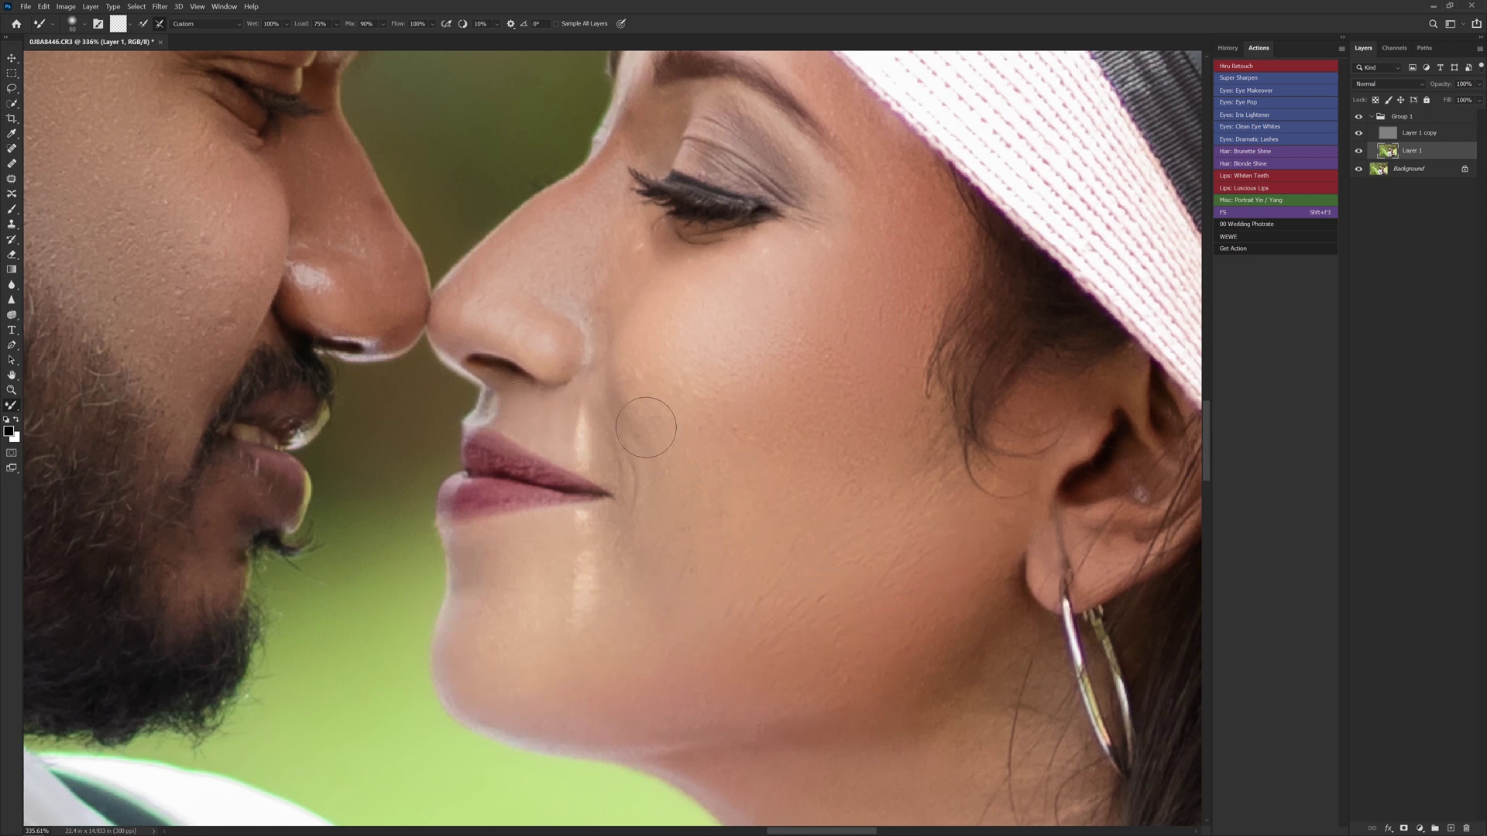
key("bracketleft")
key("bracketright")
- Smooth the woman's chin, neck, shoulder, upper arm, elbow and forearm
left_click_drag(874, 595, 847, 544)
left_click_drag(962, 635, 880, 431)
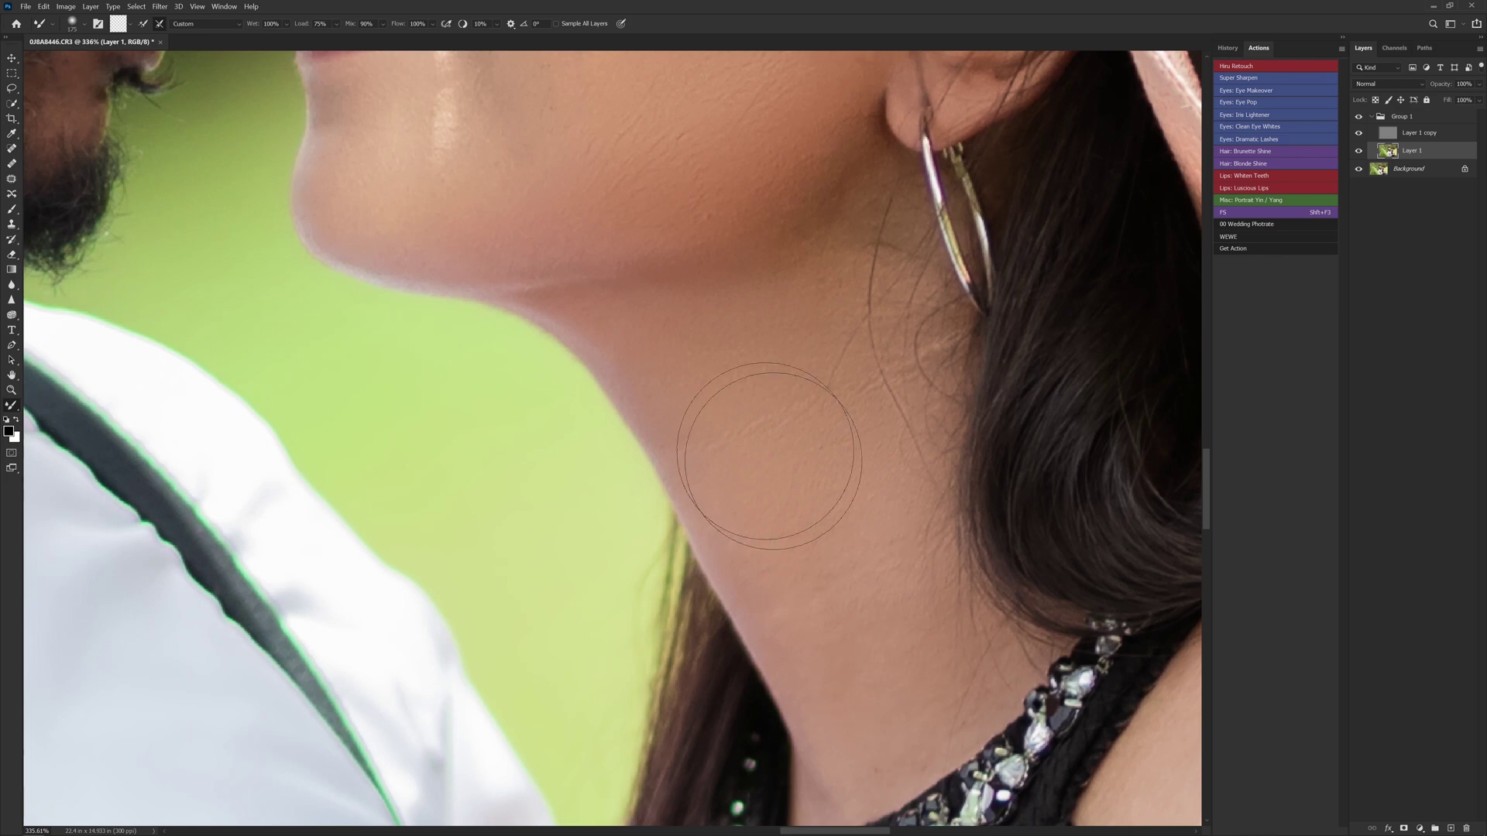
scroll(770, 447, "down", 3)
scroll(875, 490, "down", 3)
scroll(917, 591, "up", 1)
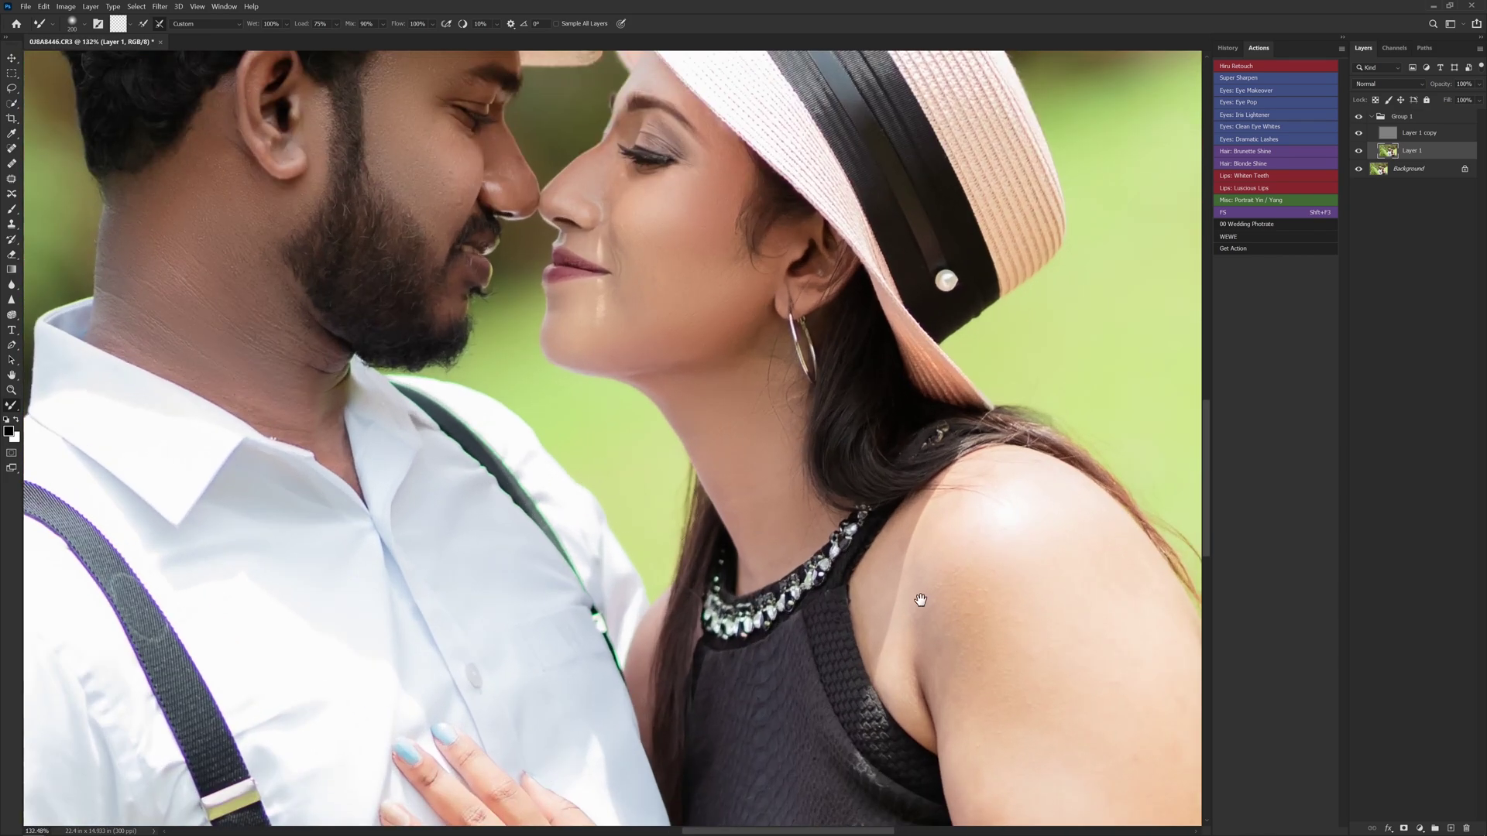
scroll(514, 315, "up", 2)
scroll(466, 238, "up", 1)
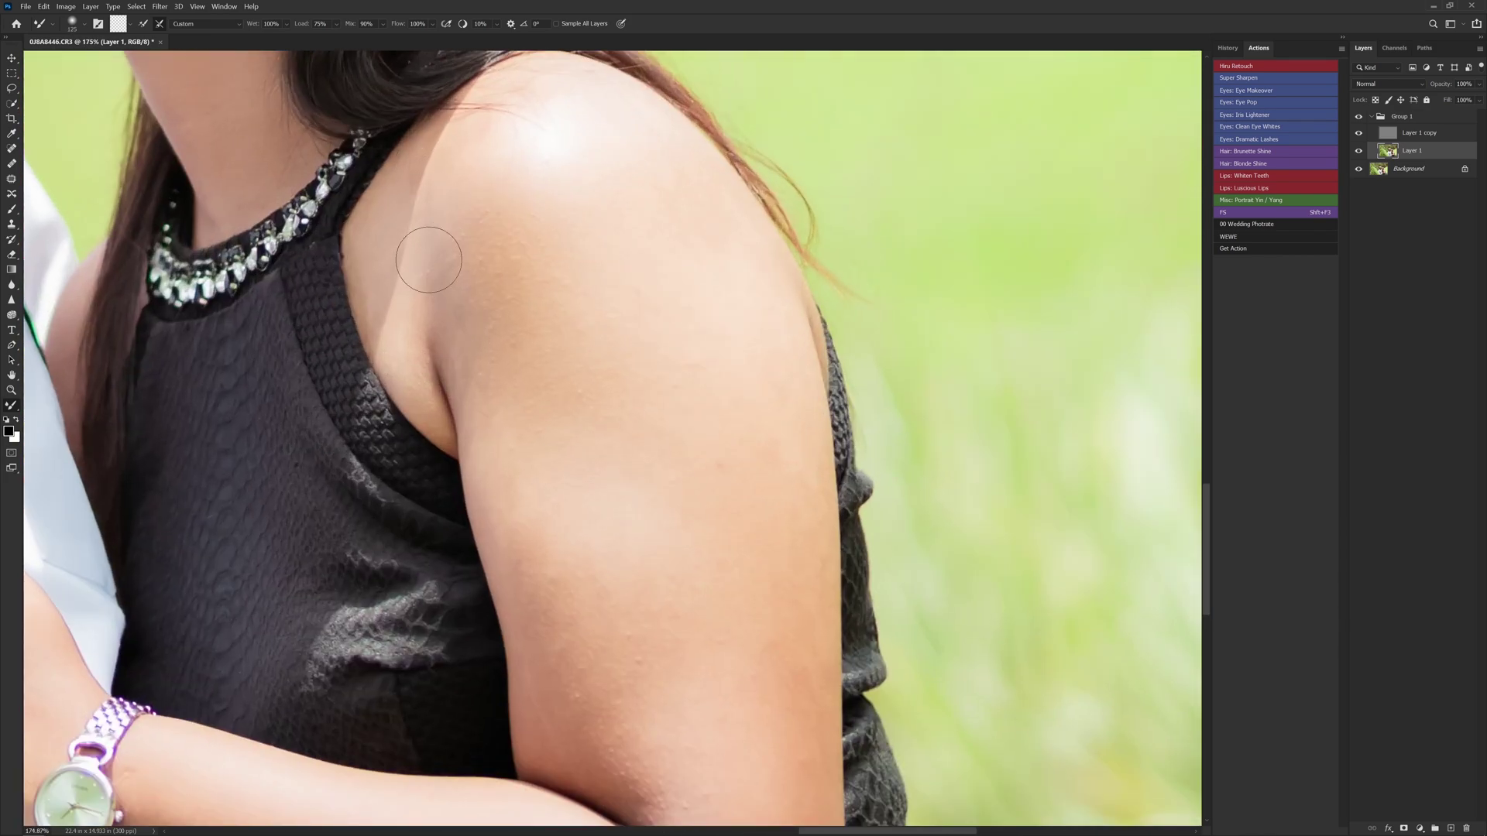
key("bracketright")
key("bracketright")
key("bracketright")
key("bracketright")
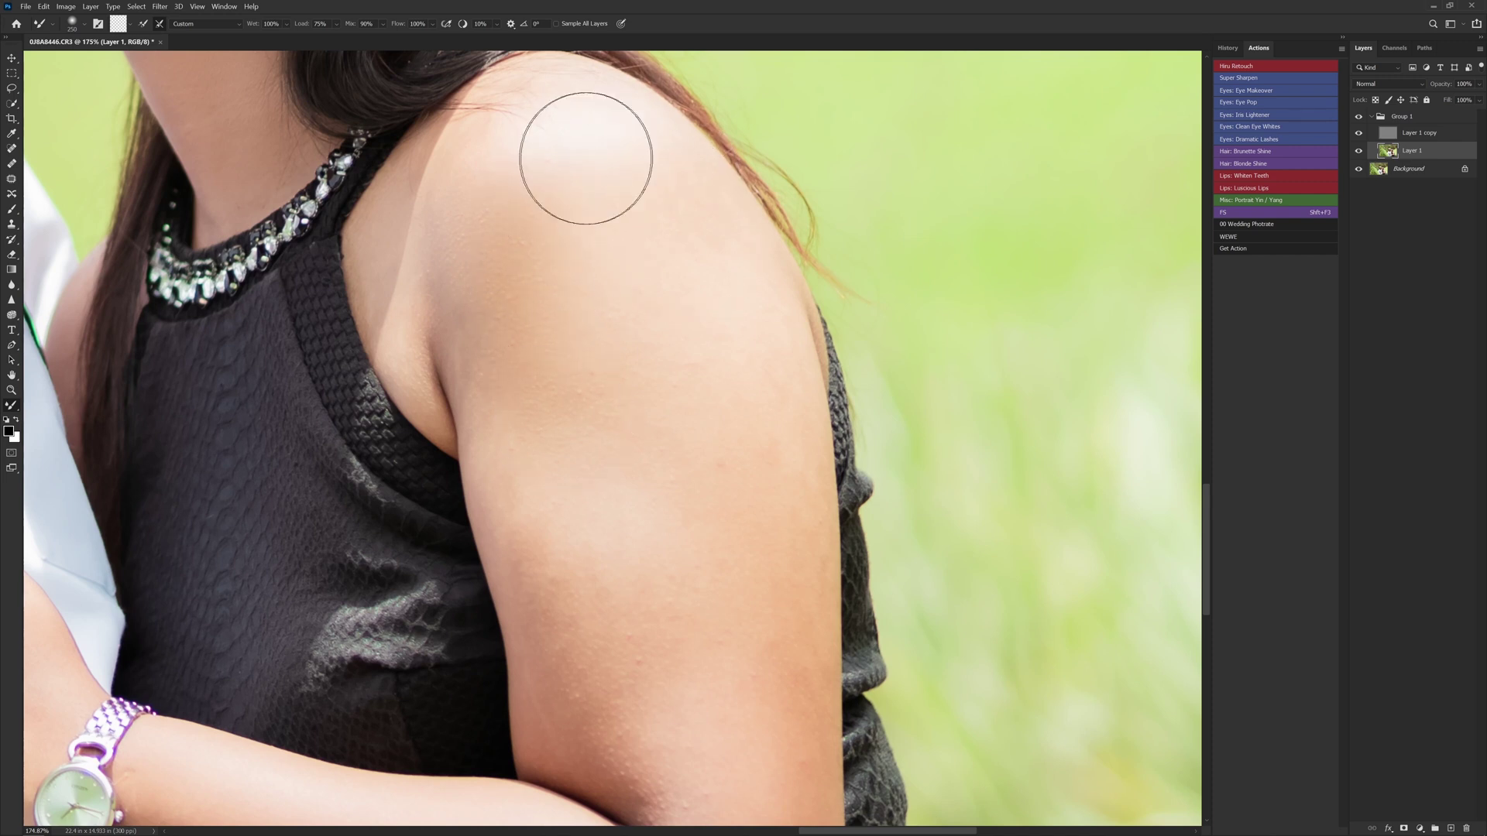
mouse_move(585, 158)
left_mouse_down()
mouse_move(720, 415)
mouse_move(621, 541)
mouse_move(751, 672)
mouse_move(580, 531)
mouse_move(565, 571)
mouse_move(567, 434)
mouse_move(615, 452)
left_mouse_up()
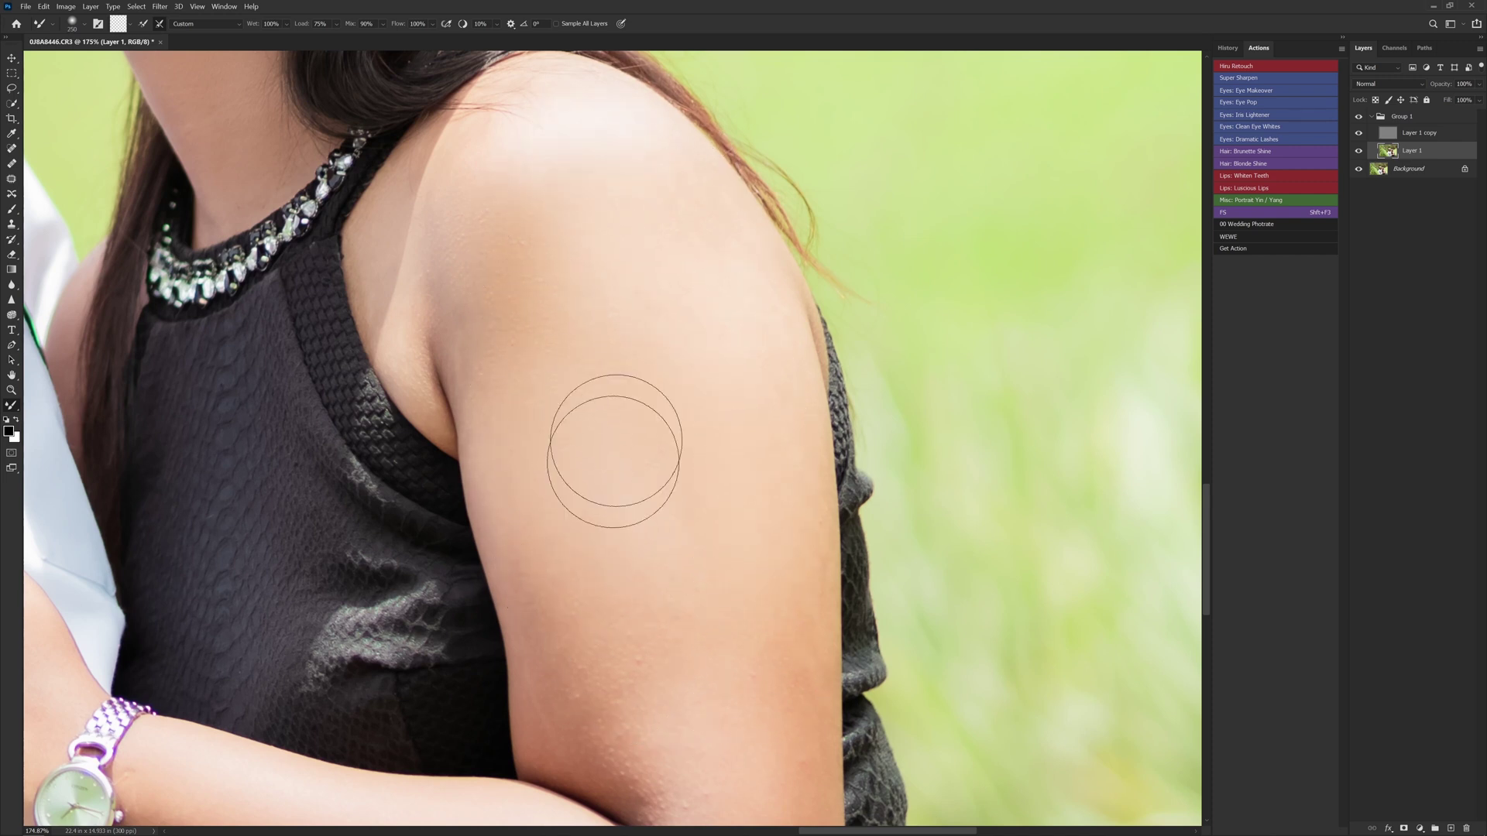
key("bracketleft")
scroll(744, 338, "down", 3)
key("bracketleft")
key("bracketleft")
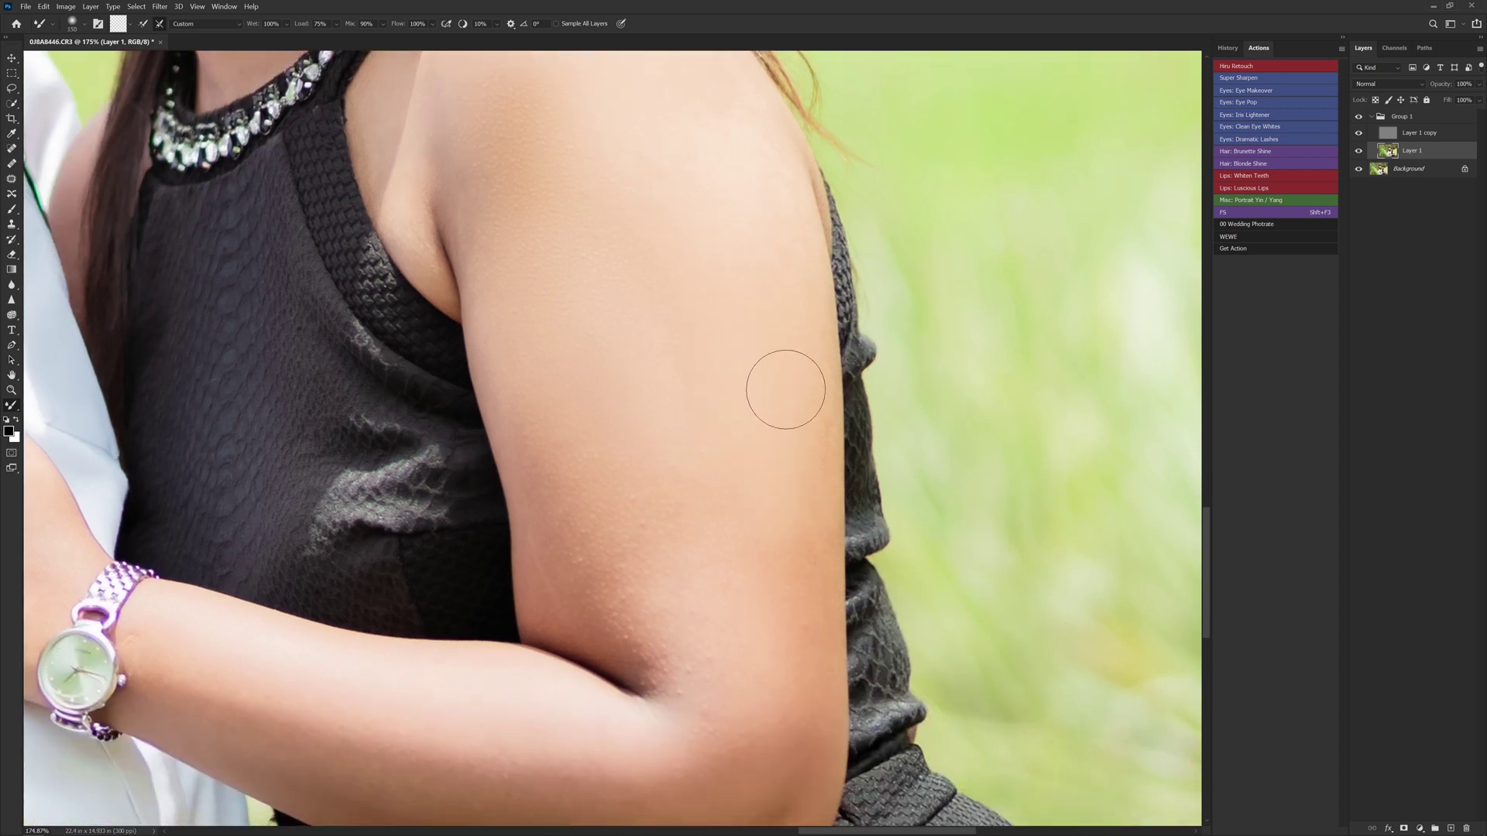
key("bracketright")
key("bracketright")
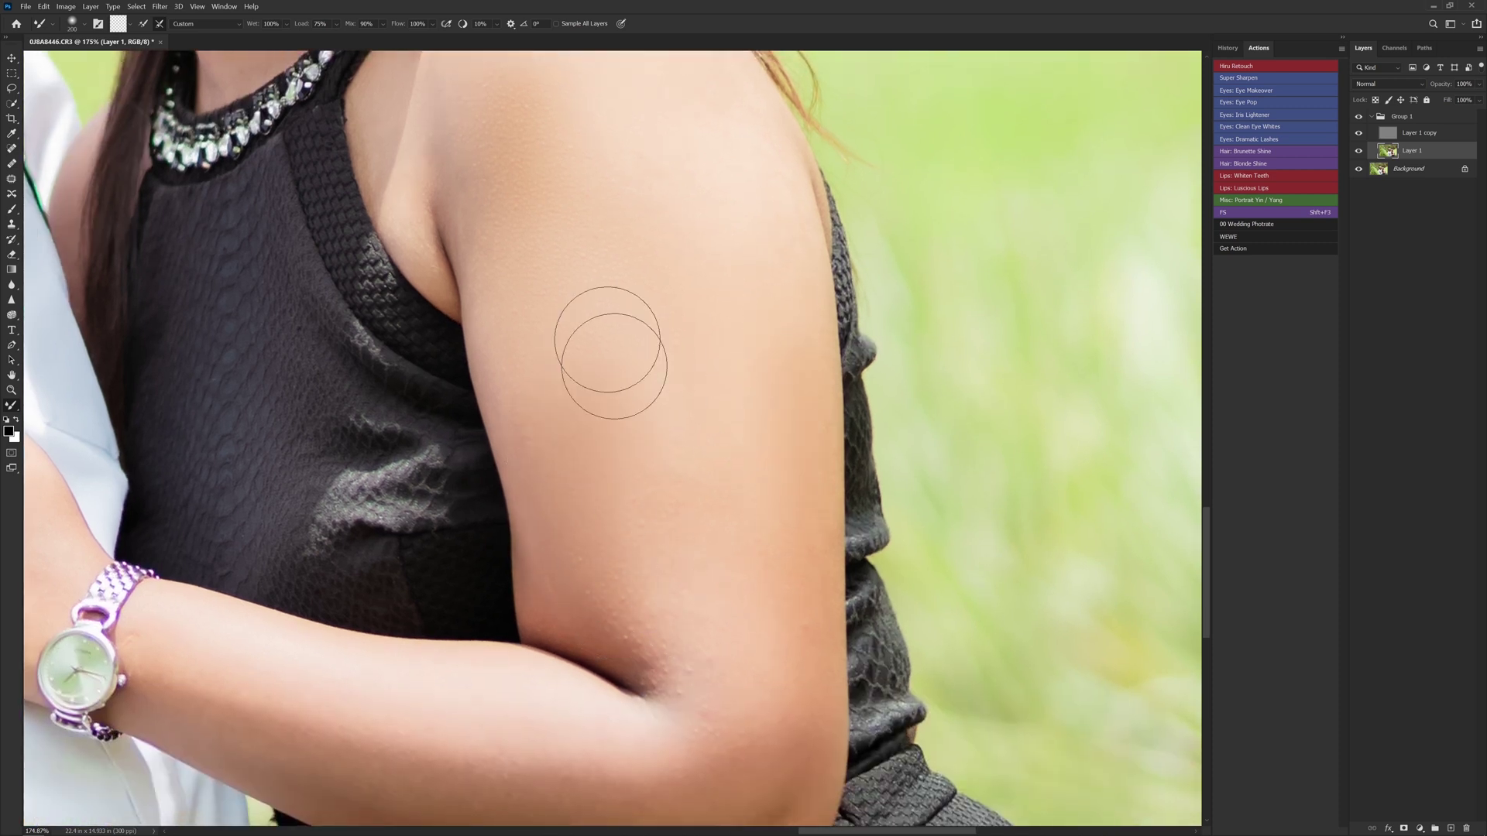
key("bracketright")
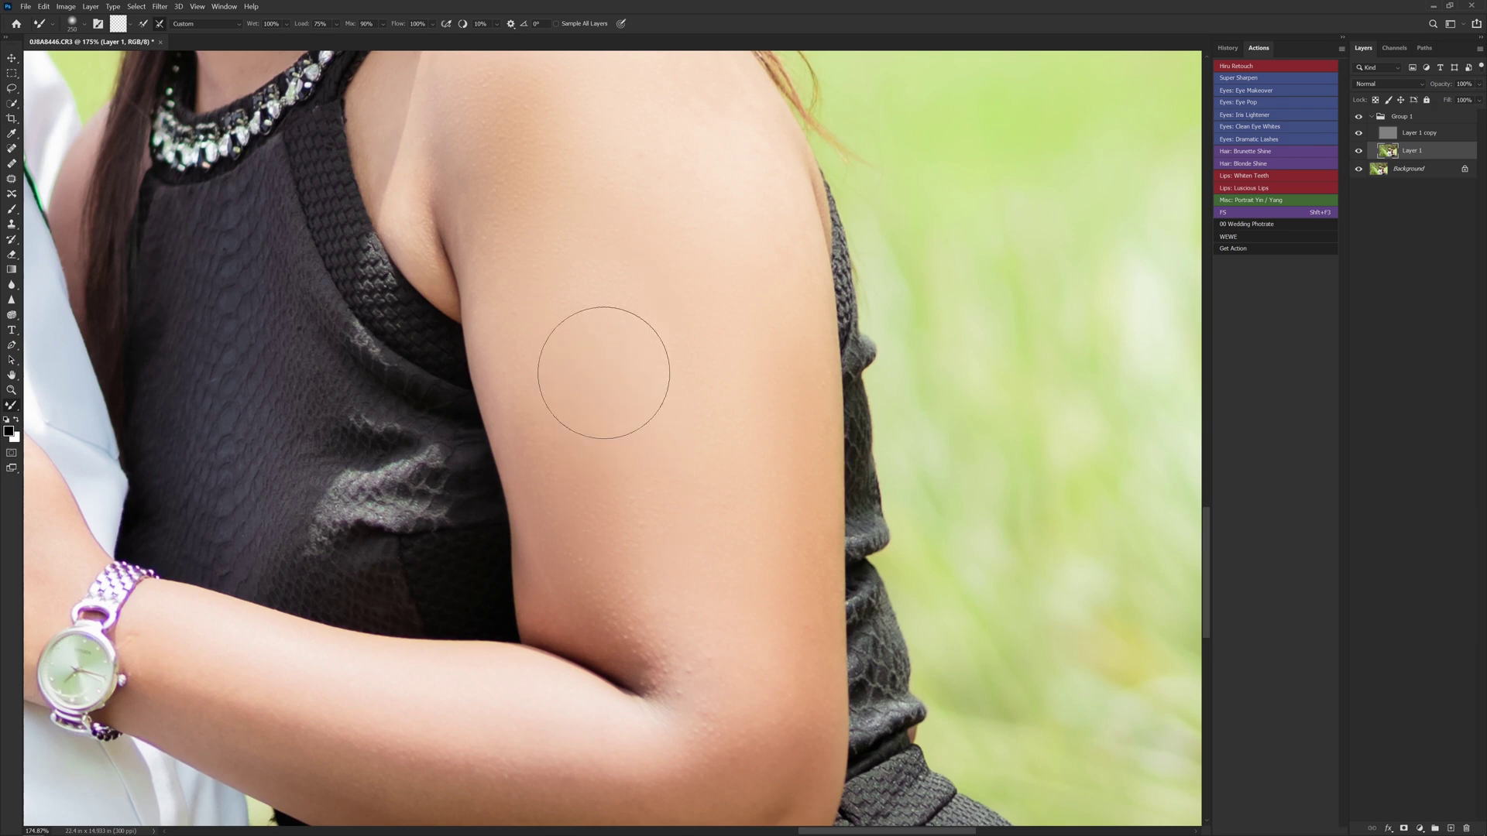
left_click_drag(747, 643, 832, 448)
key("bracketright")
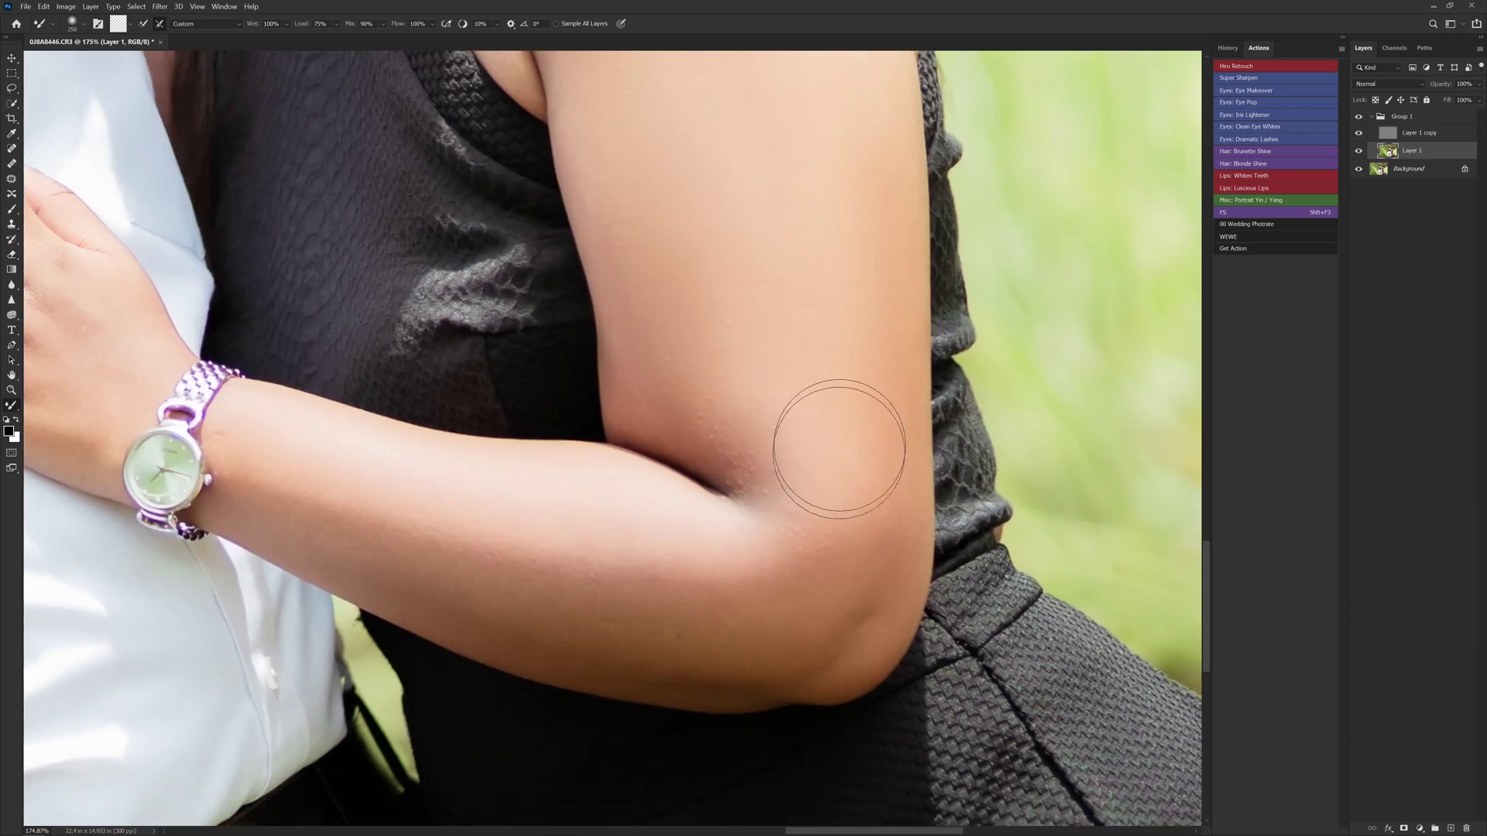
key("bracketright")
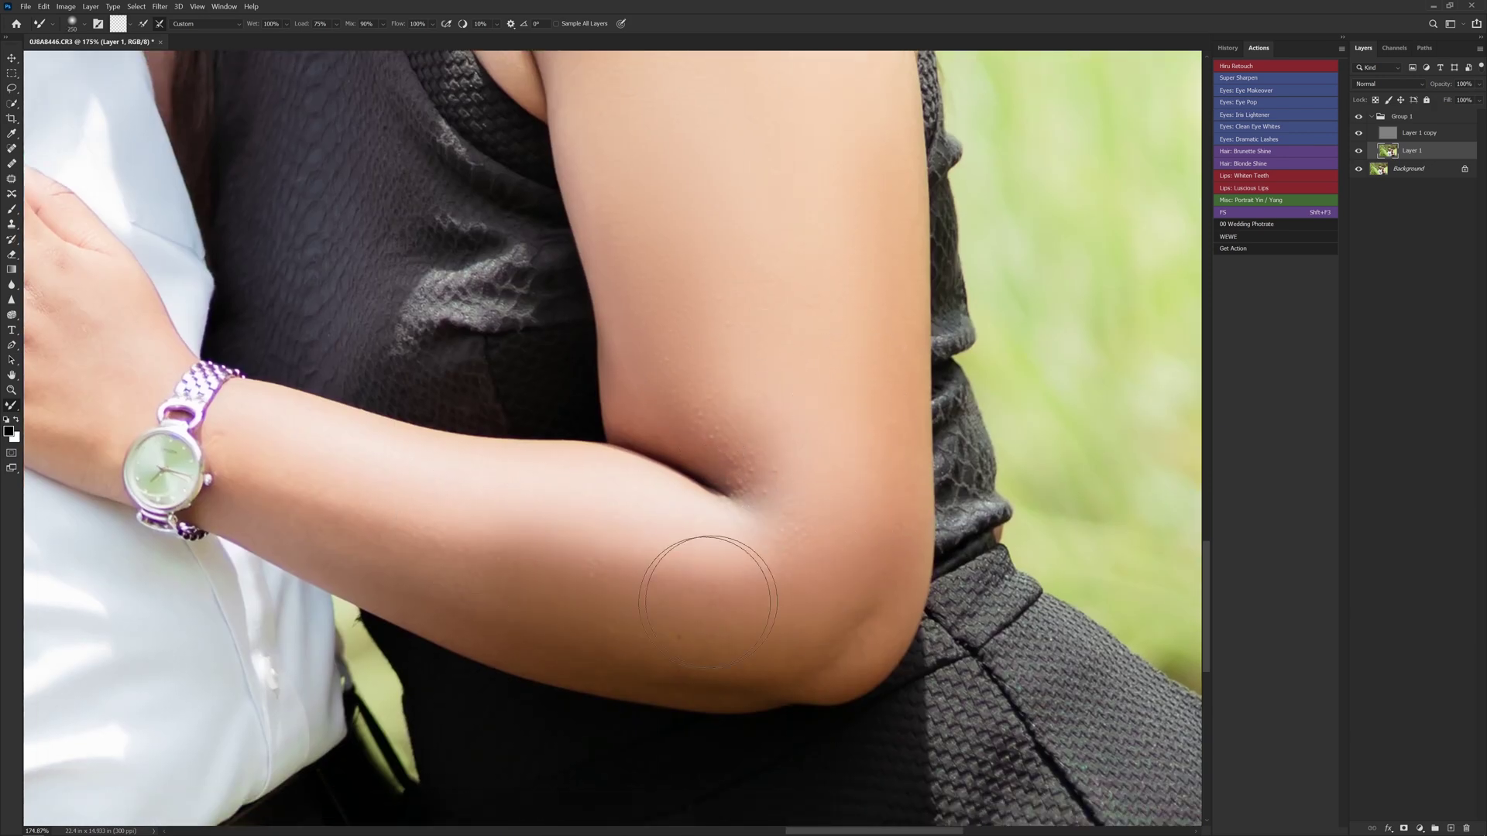
key("bracketleft")
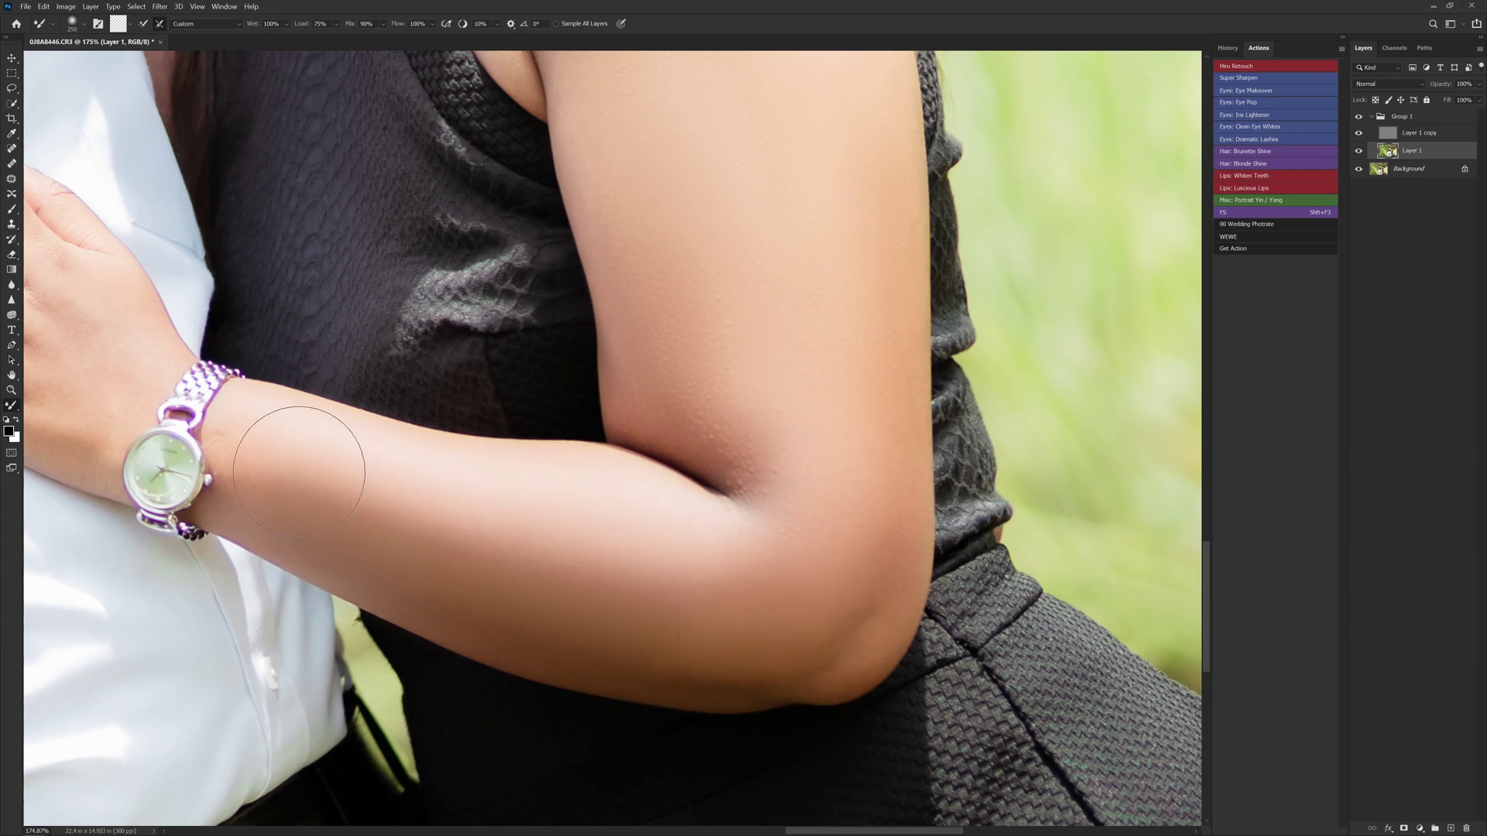
- Smooth the woman's hand and the creases of the man's white shirt, then fit the photo
left_click_drag(355, 548, 827, 649)
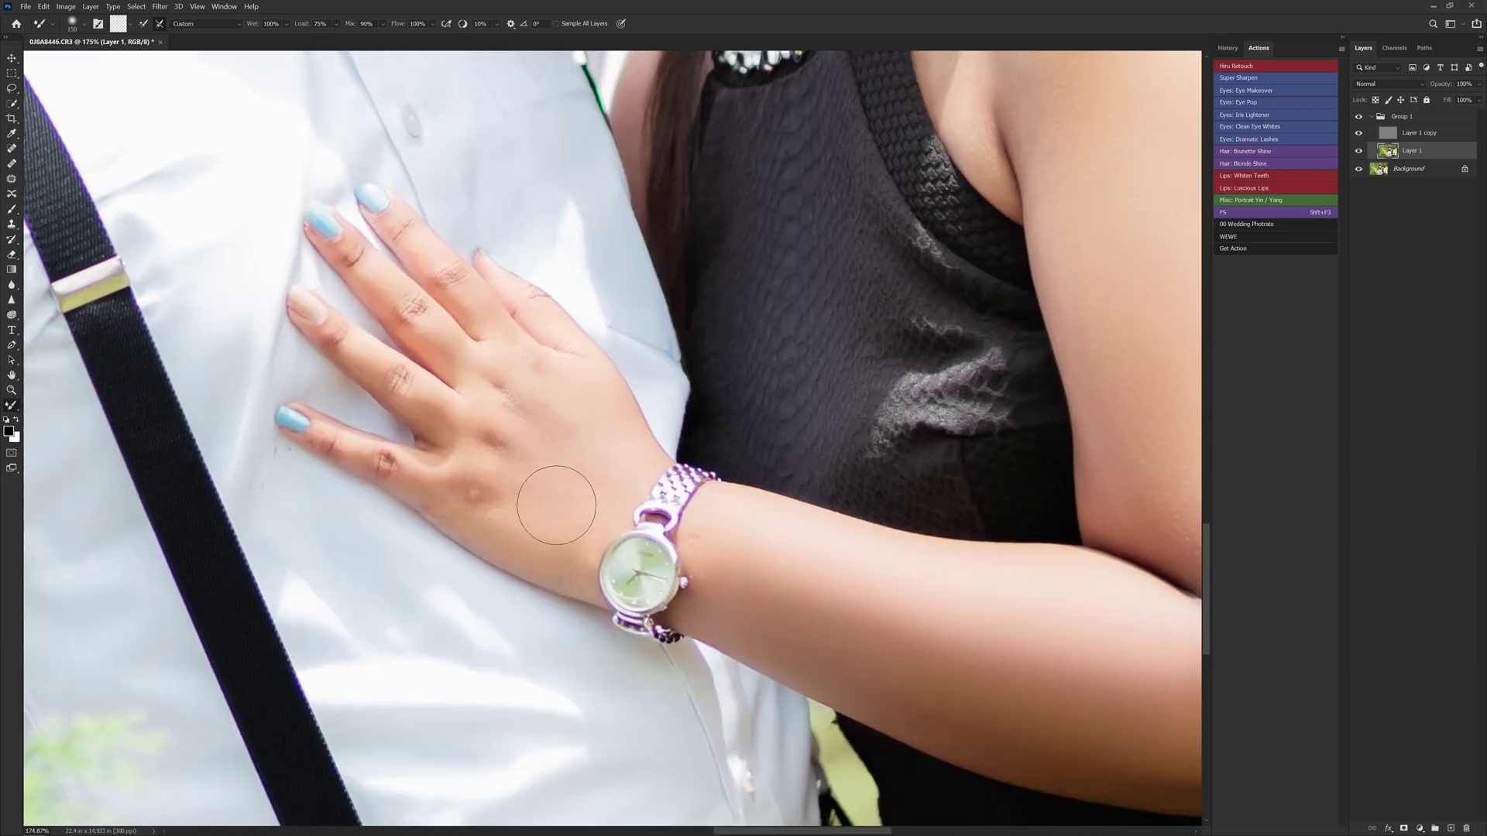
key("bracketleft")
scroll(550, 414, "down", 5)
scroll(820, 372, "up", 4)
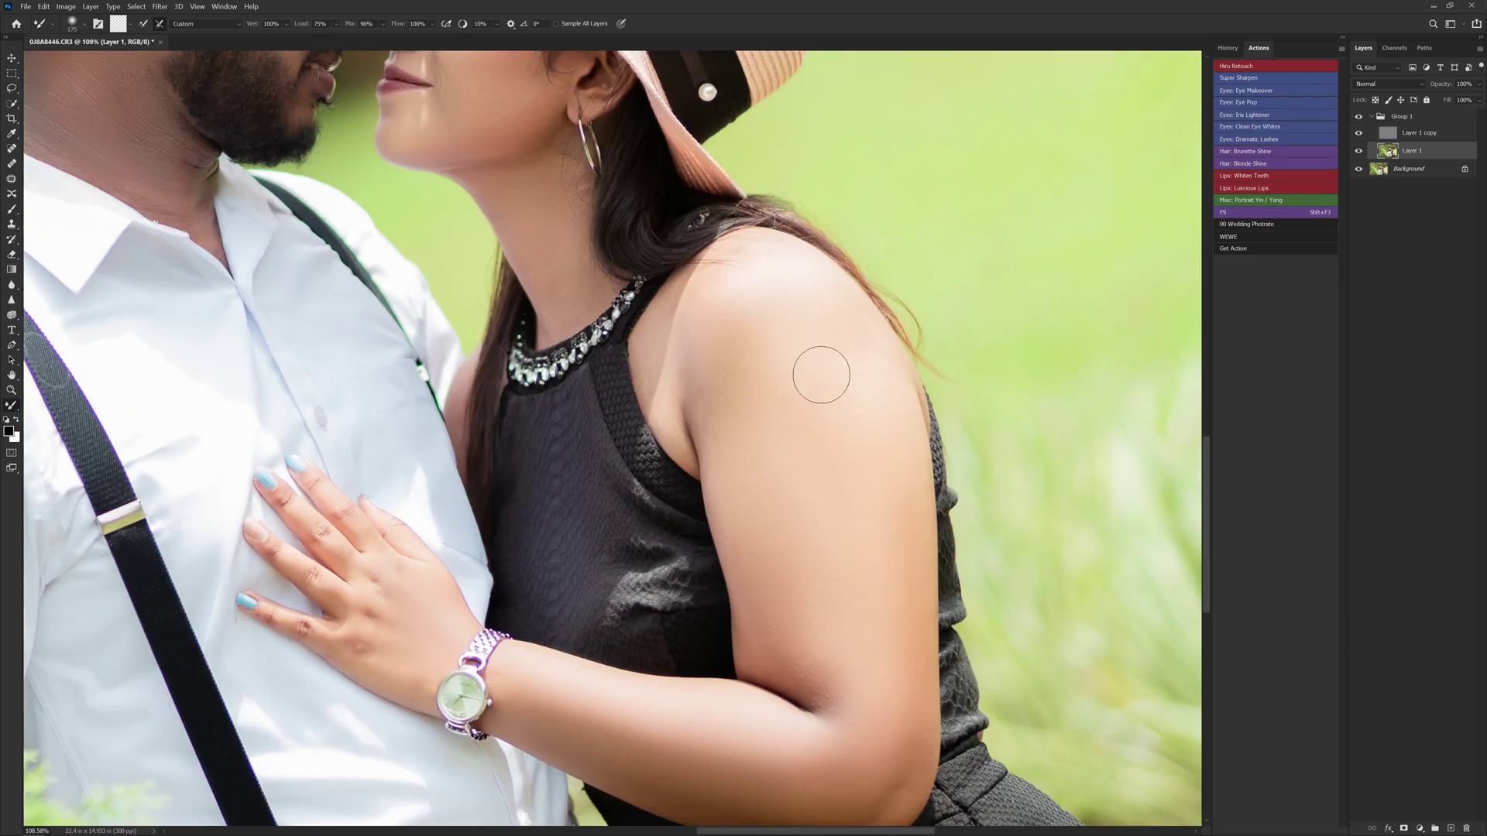
key("bracketright")
key("bracketright")
scroll(784, 482, "down", 5)
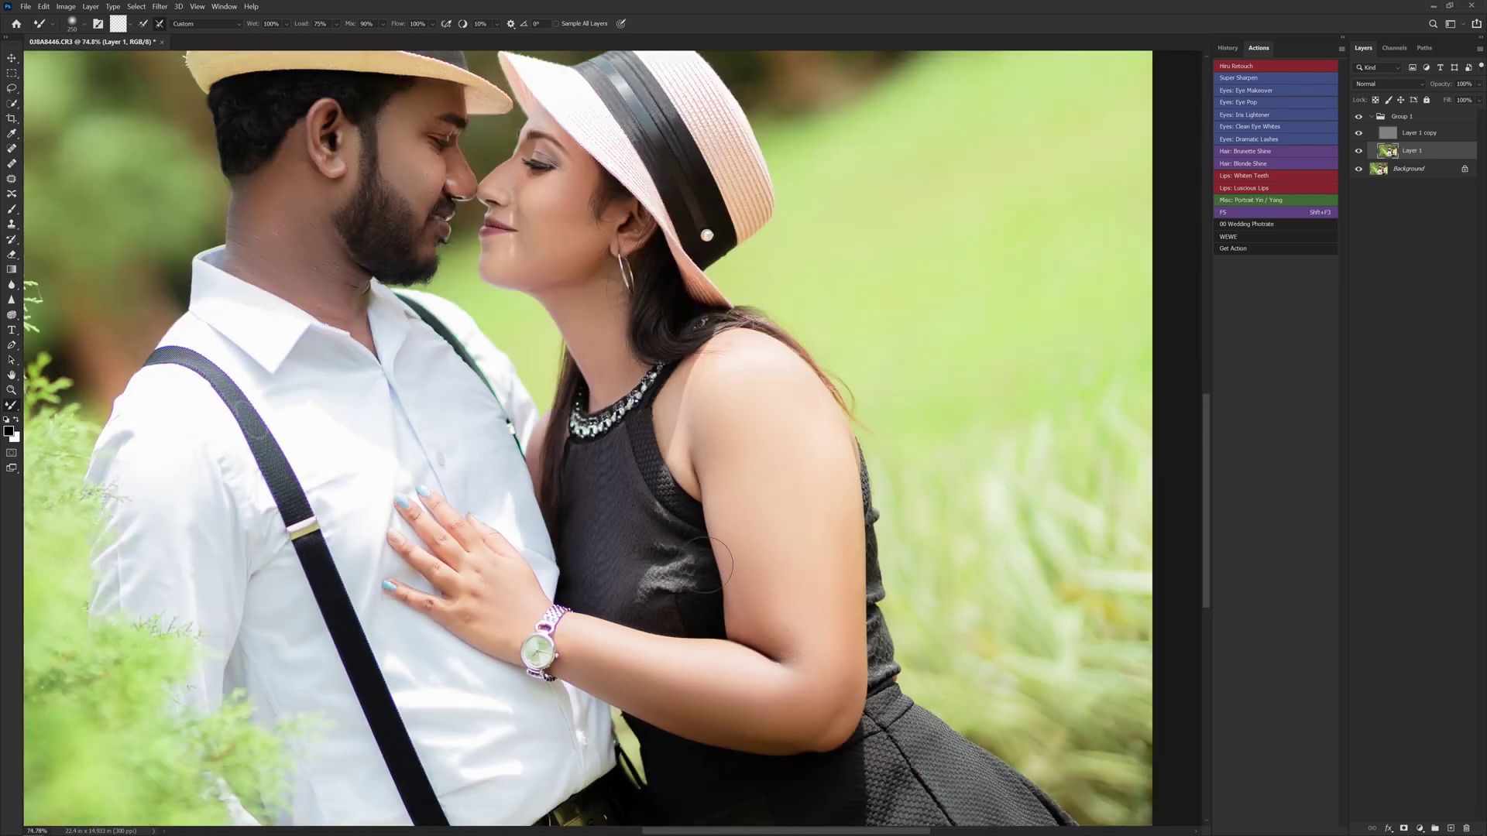
scroll(279, 358, "up", 4)
key("bracketleft")
key("bracketleft")
key("bracketright")
key("bracketright")
key("bracketright")
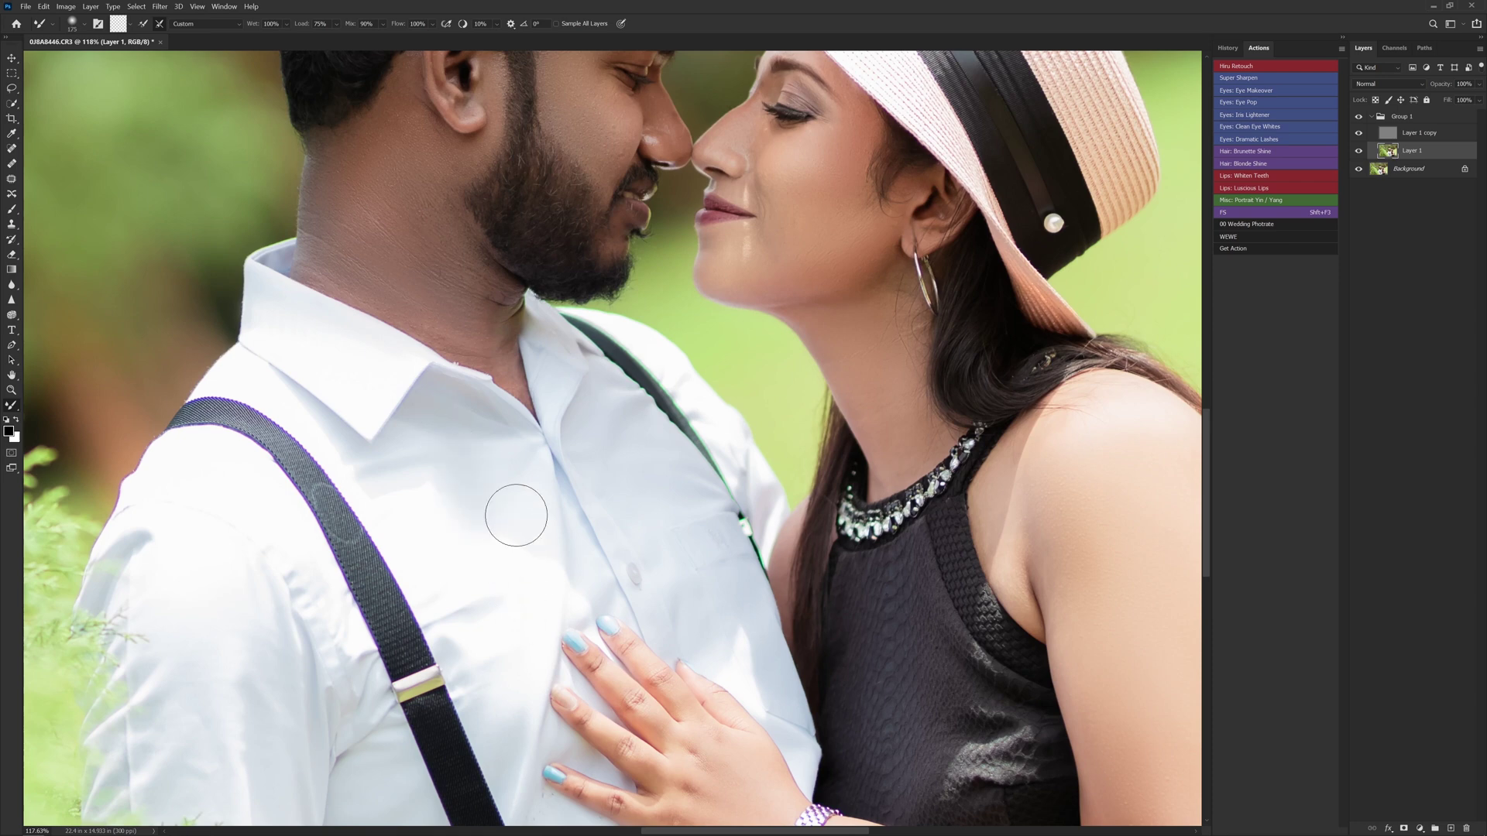
key("bracketright")
left_click_drag(422, 623, 545, 431)
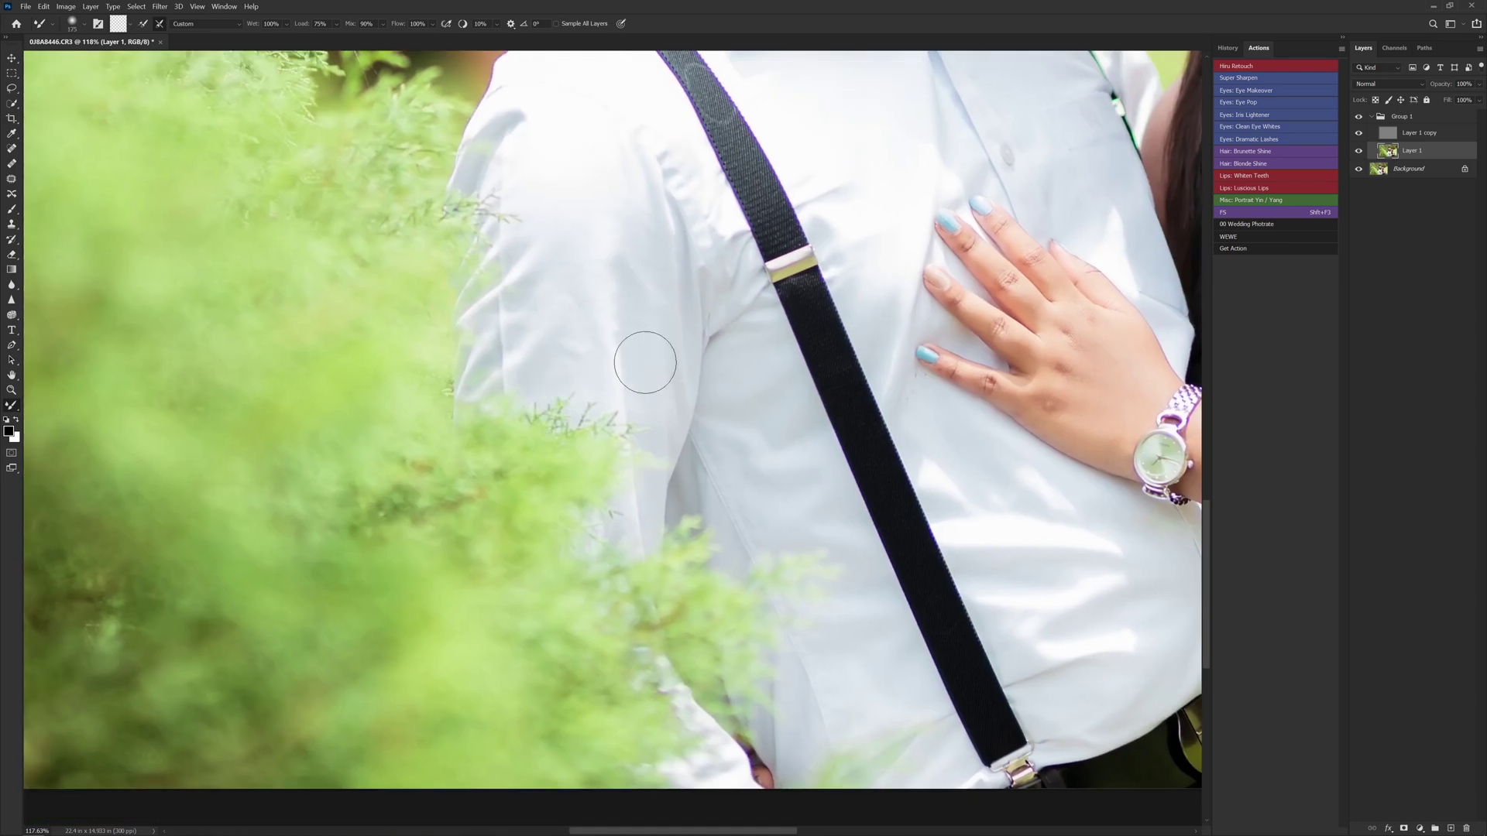
key("bracketright")
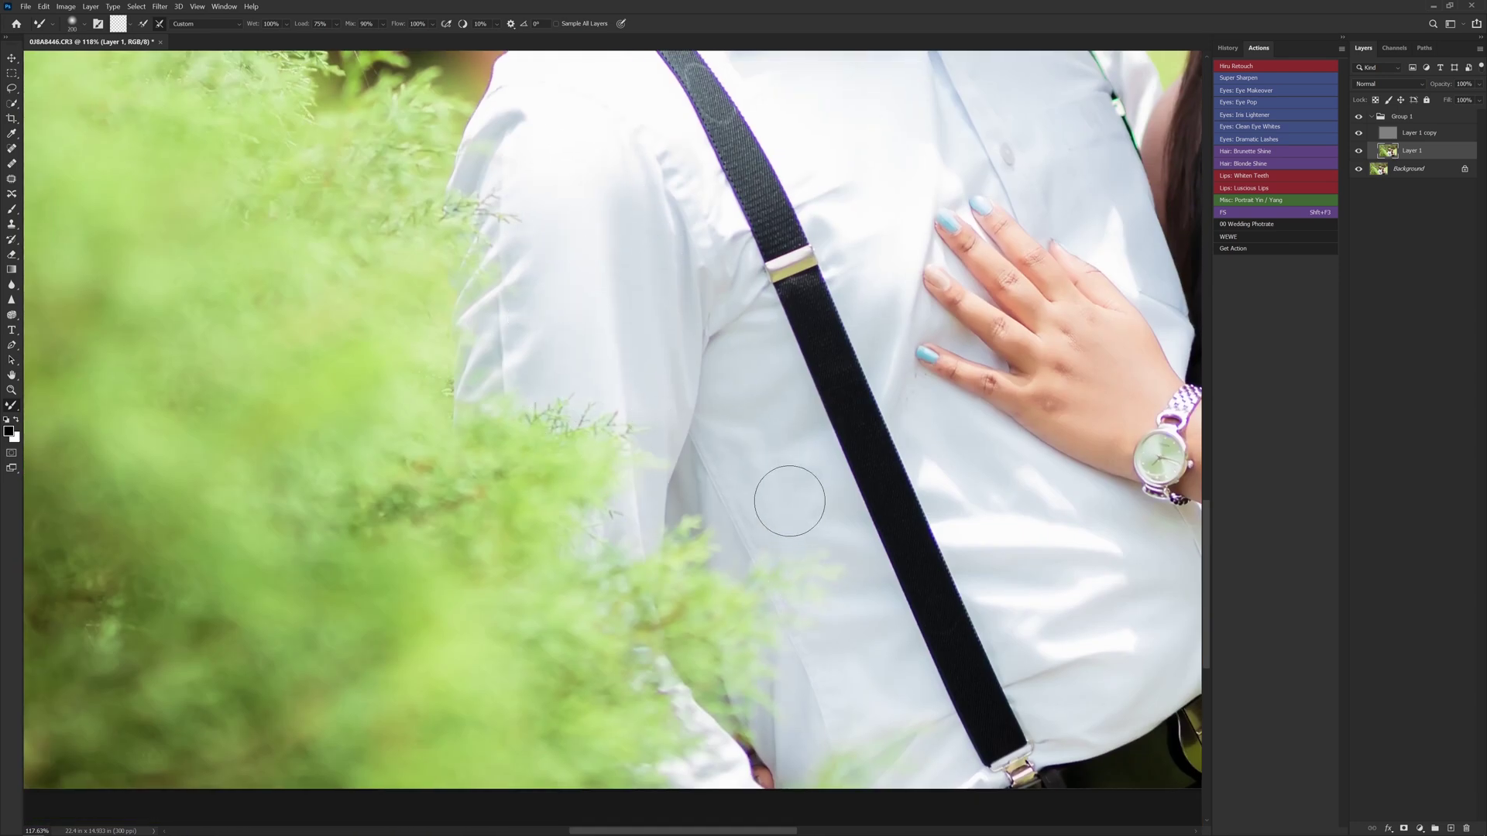
left_click_drag(812, 500, 730, 458)
key("bracketleft")
key("bracketleft")
key("bracketleft")
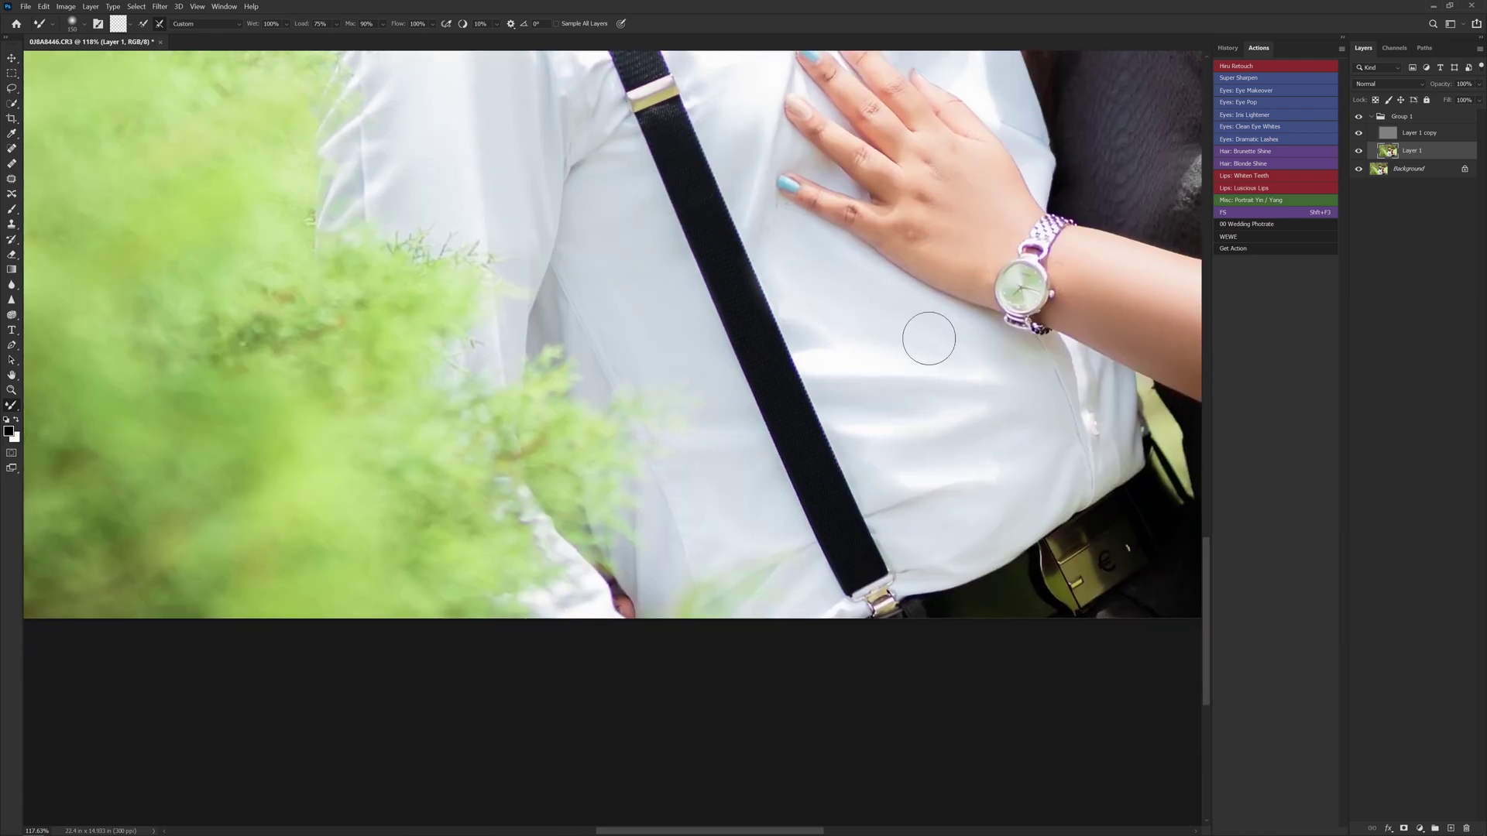
left_click_drag(830, 181, 815, 406)
key("bracketleft")
key("ctrl+0")
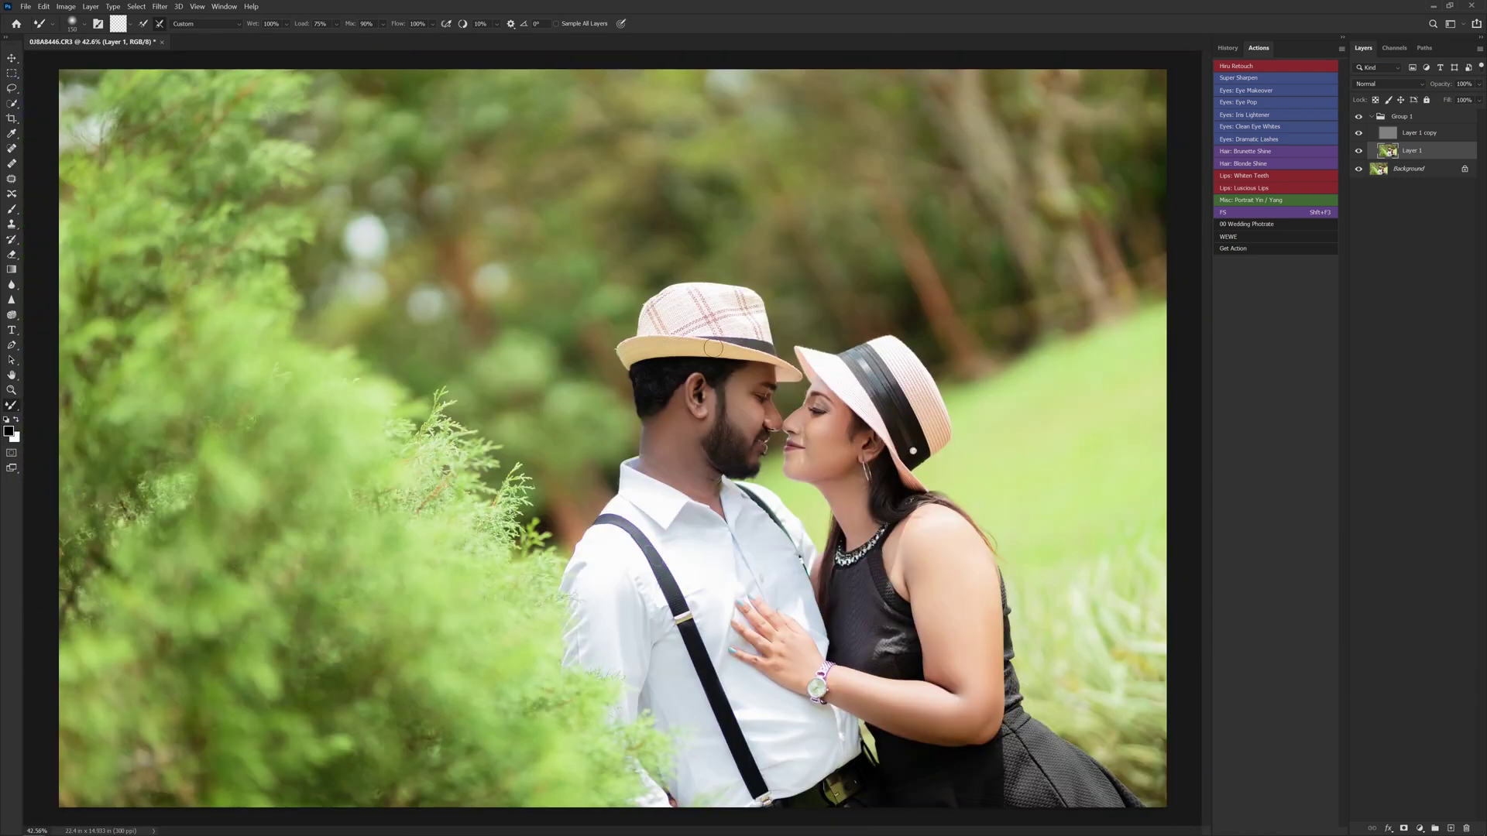
- Toggle Group 1 to compare, duplicate the photo, and size the brush in Liquify
left_click(1358, 116)
left_click(1358, 116)
left_click(1358, 117)
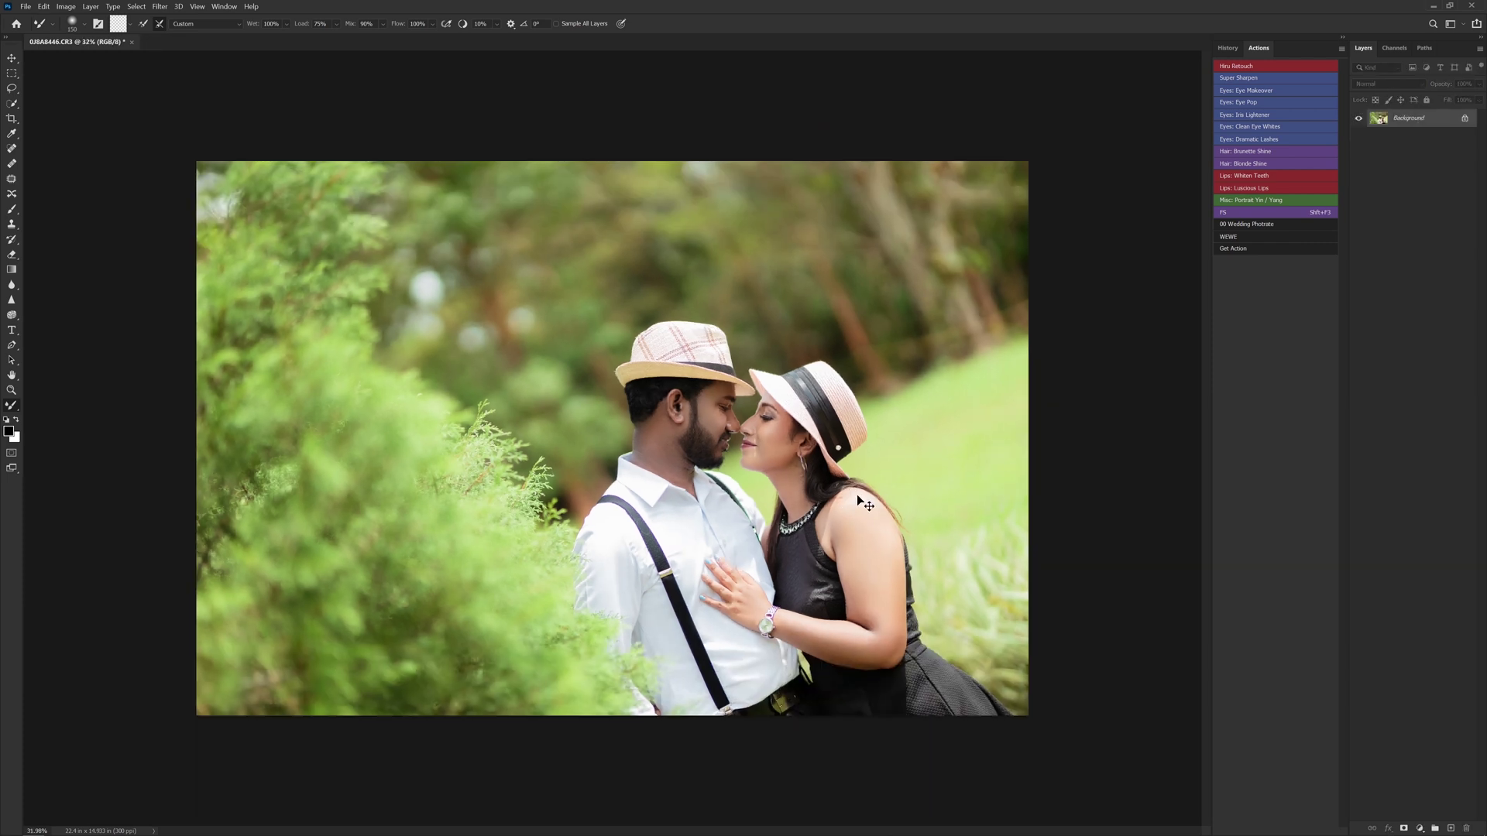
key("ctrl+j")
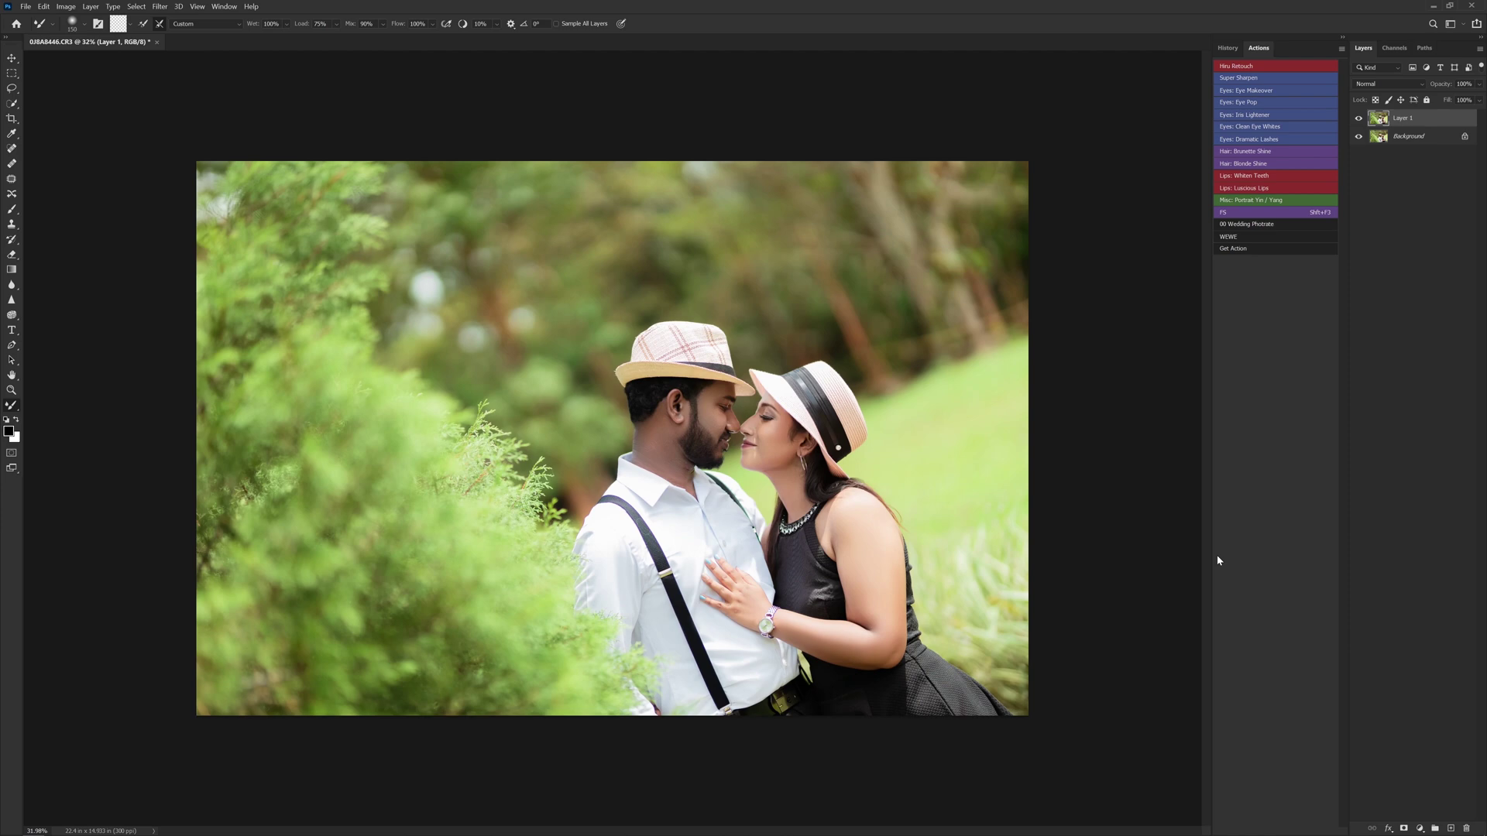
key("shift+ctrl+x")
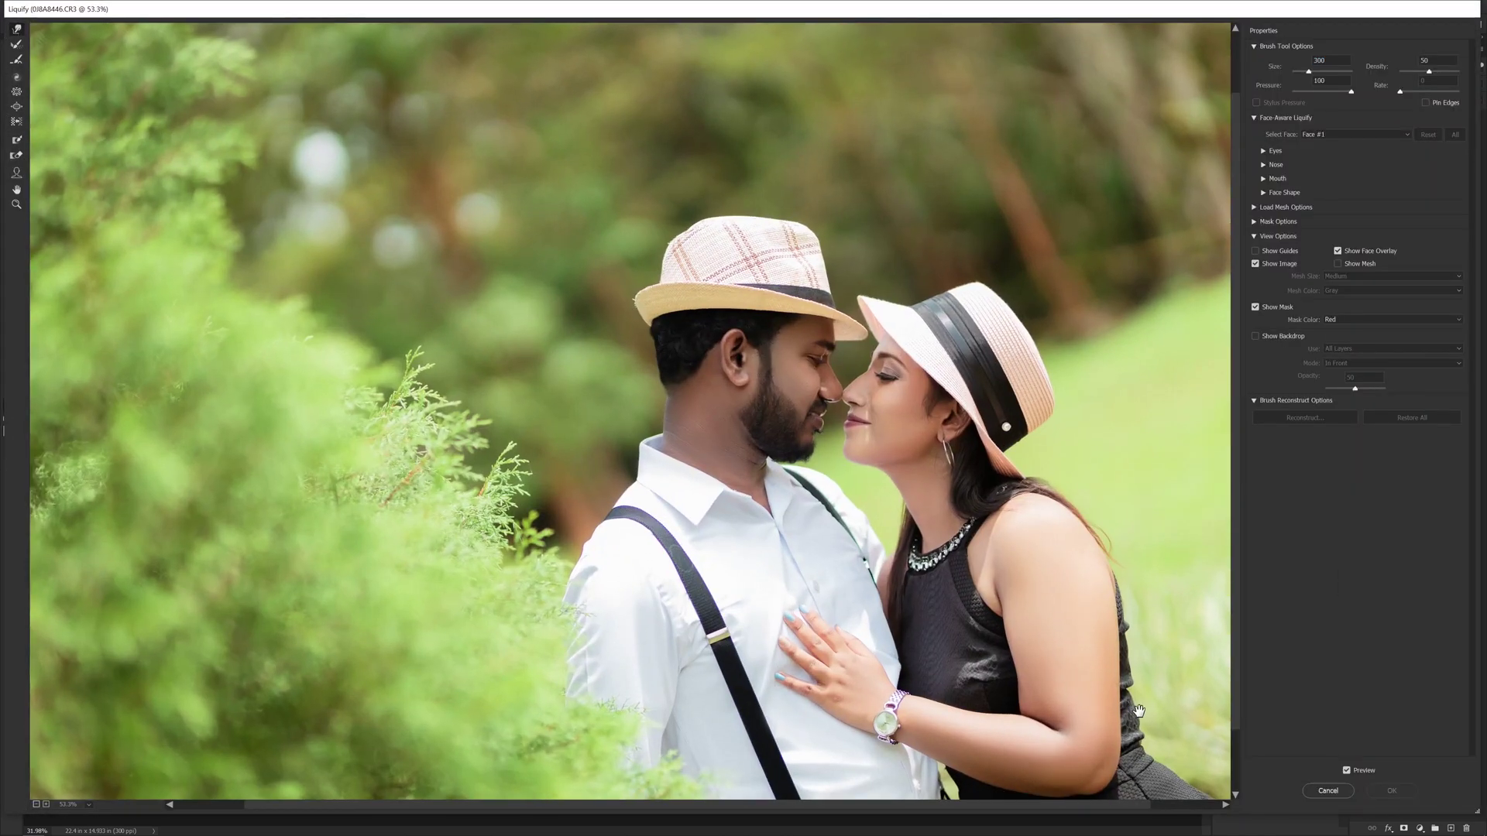
key("bracketright")
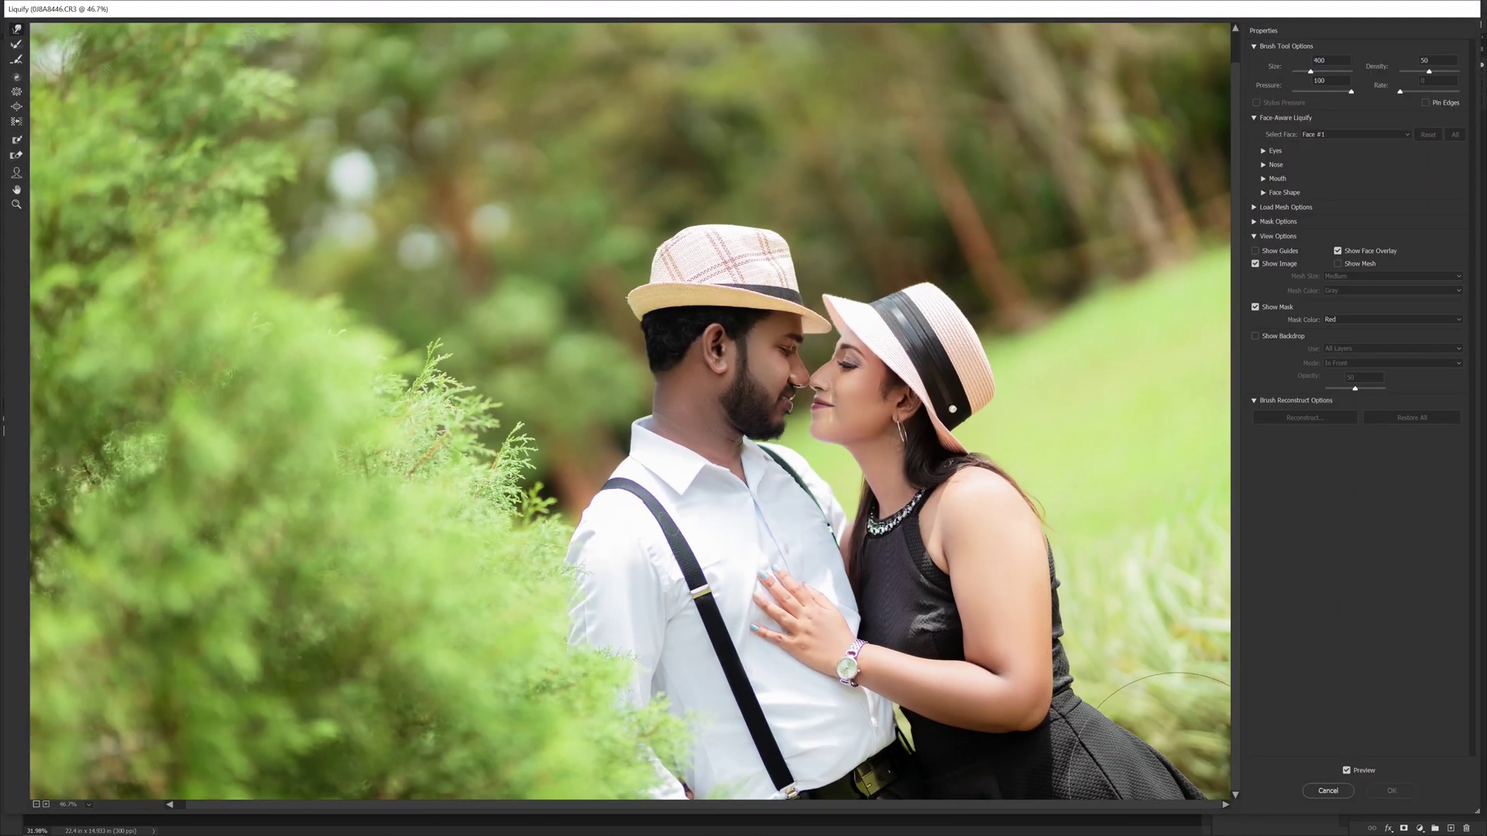
key("bracketright")
key("bracketright")
key("bracketright")
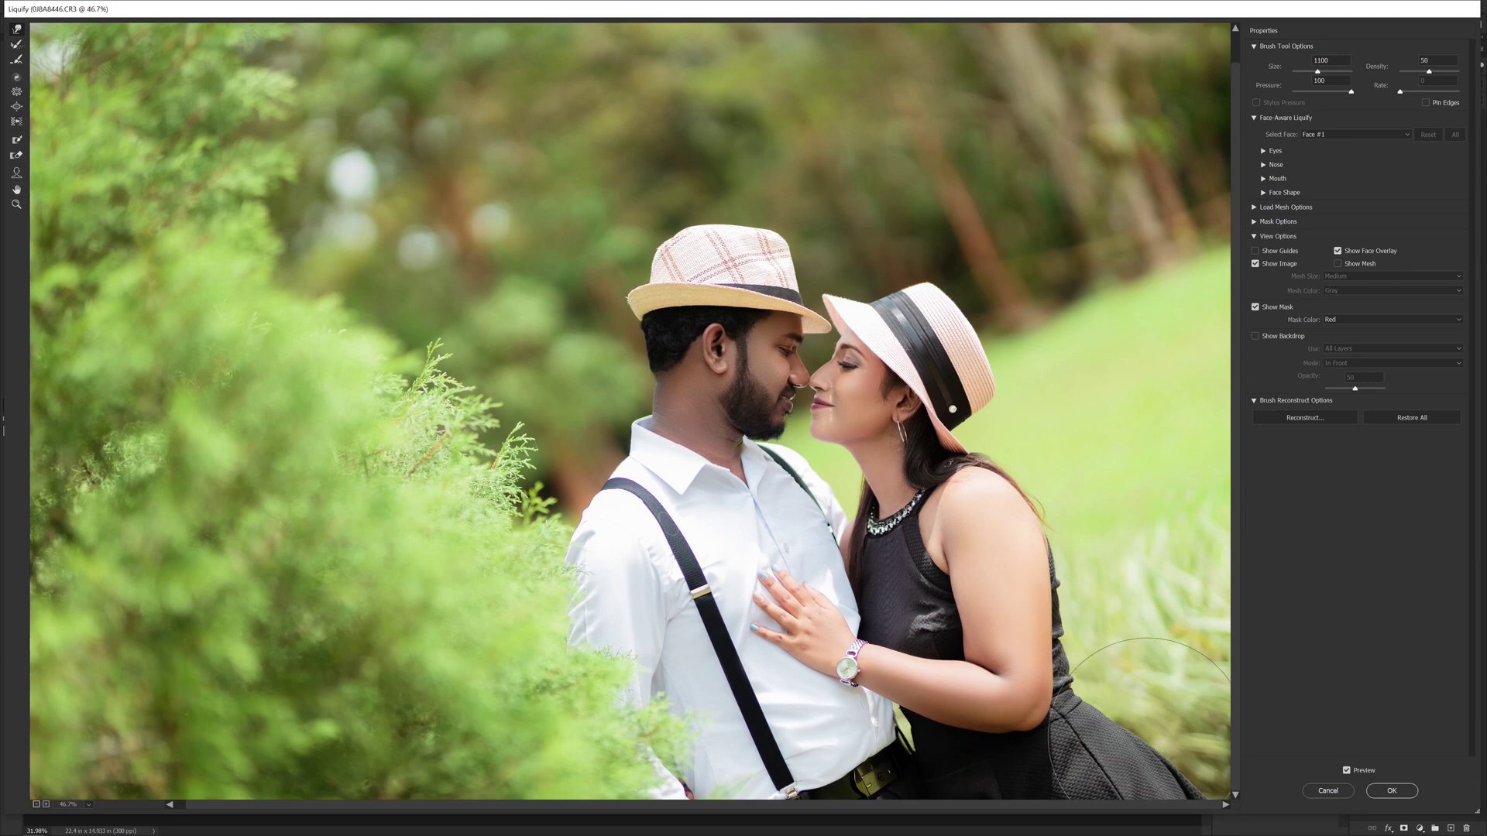
key("bracketleft")
key("bracketleft")
key("bracketleft")
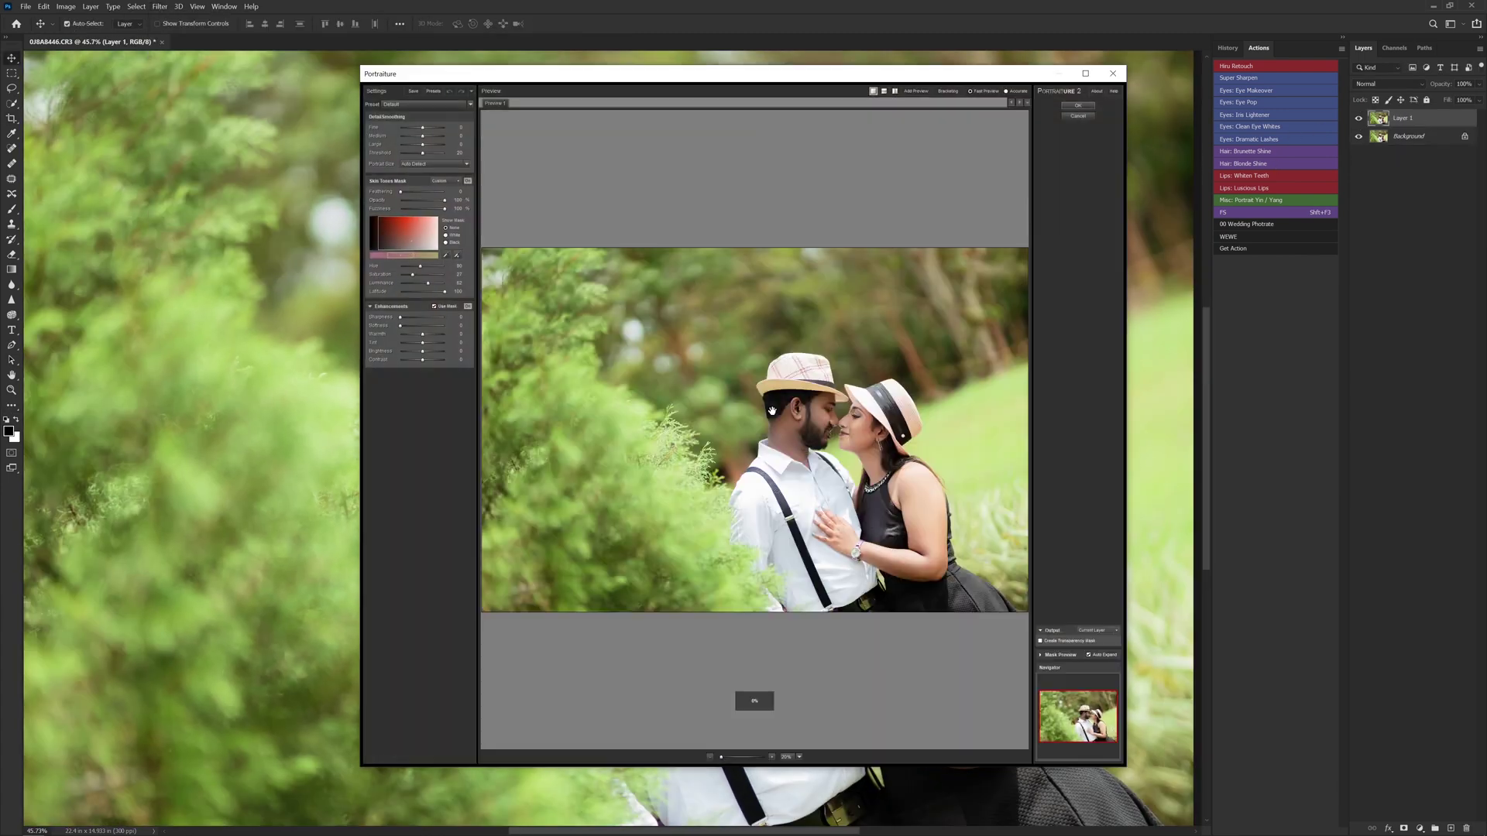
- Apply the Portraiture smoothing and merge Layer 1 into the Background
key("Return")
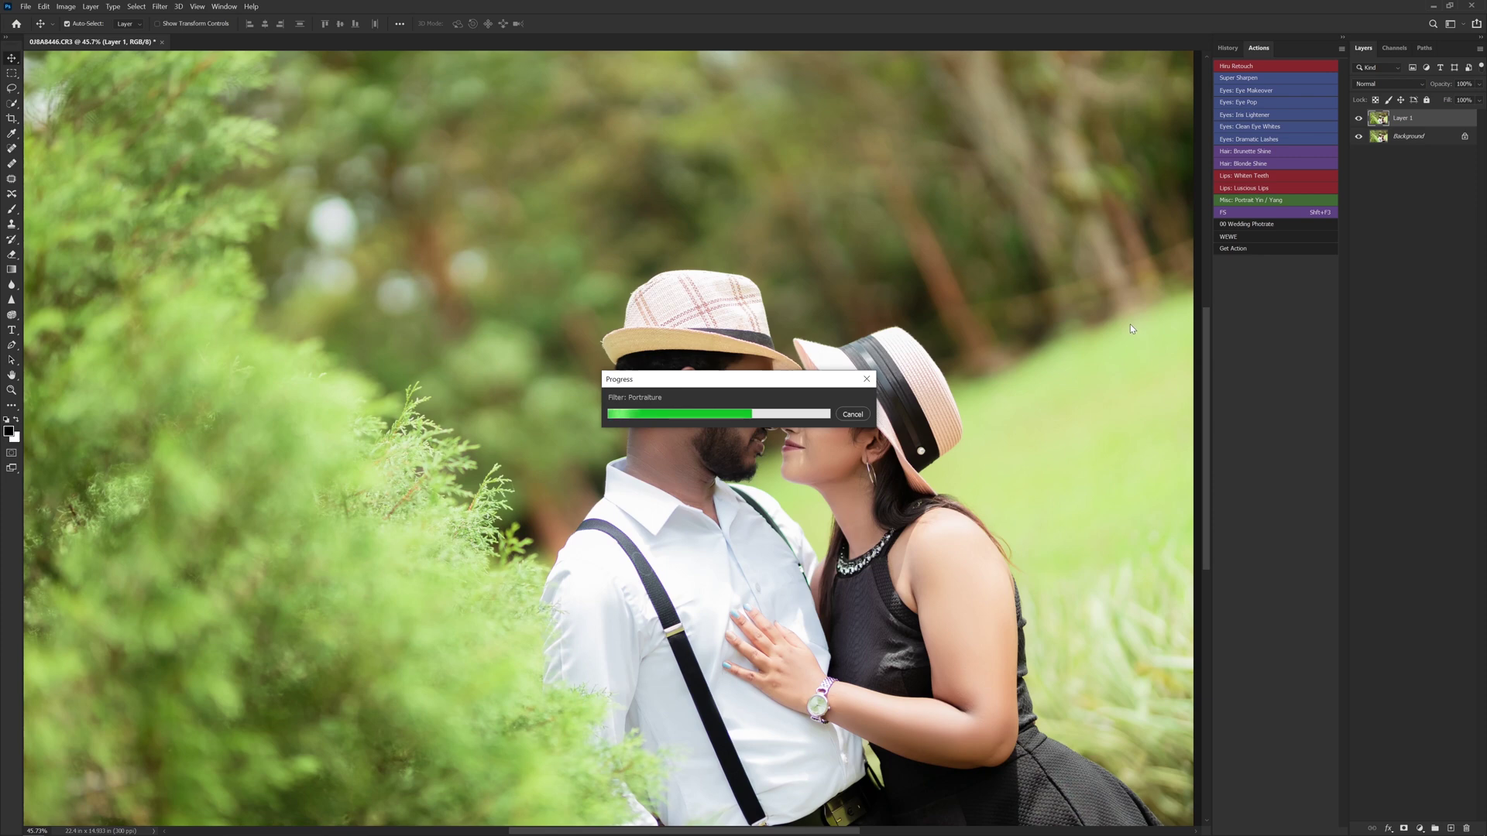
scroll(742, 445, "up", 2)
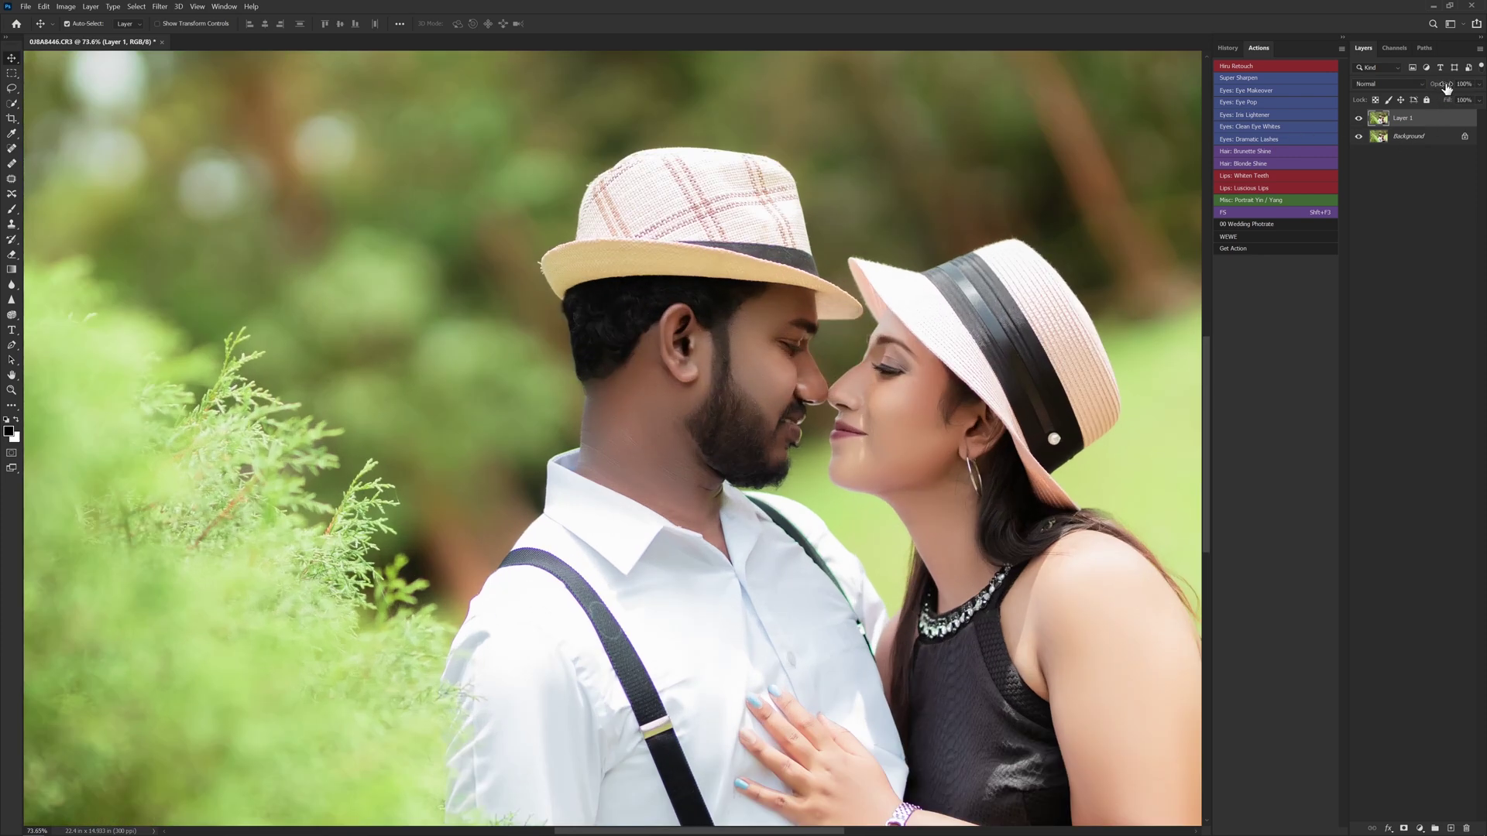
key("ctrl+e")
scroll(666, 445, "down", 4)
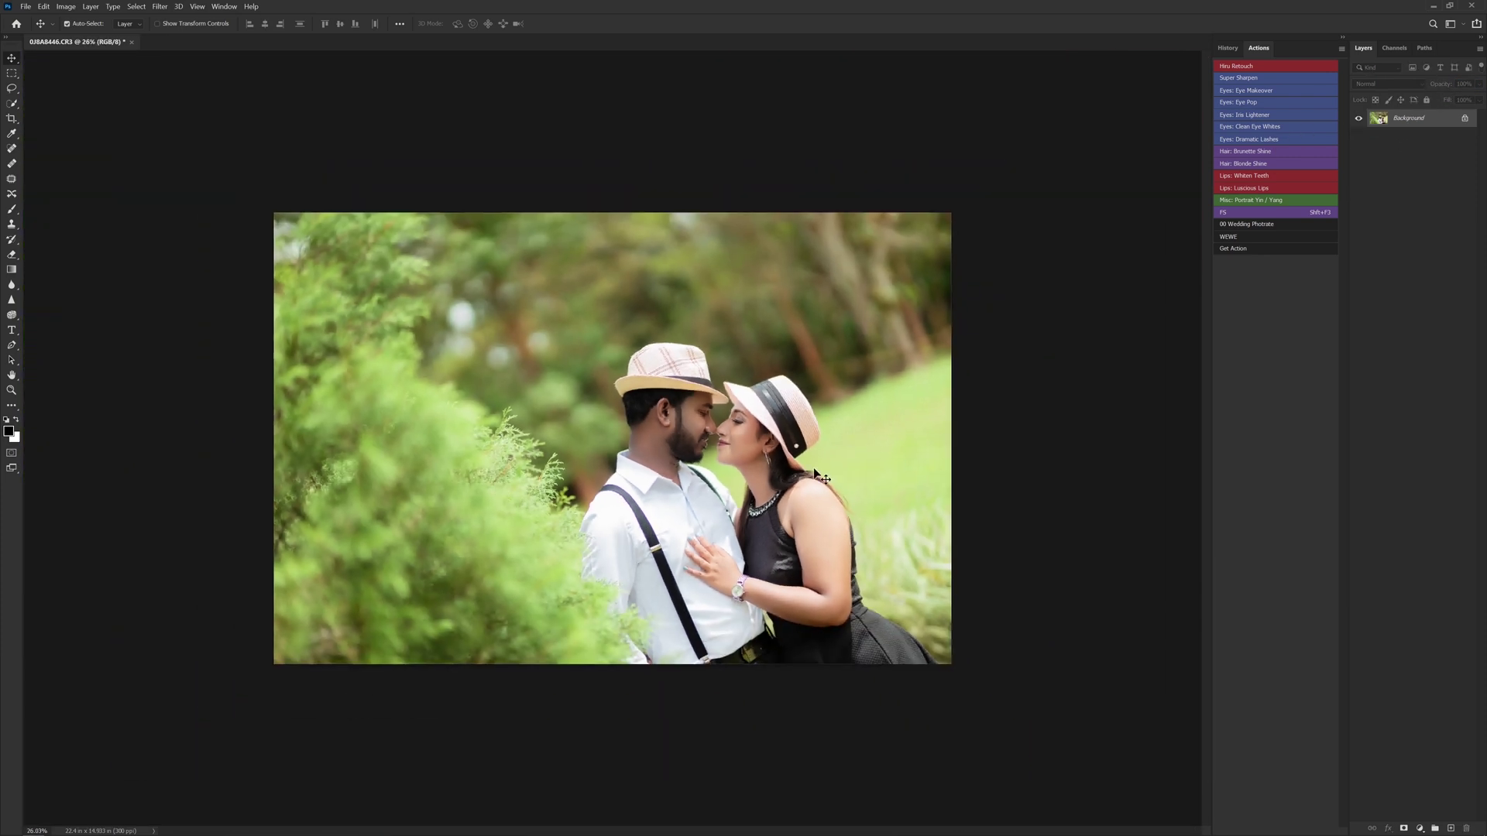
- Duplicate the photo onto a new working layer and ready the Quick Selection tool
key("shift+F3")
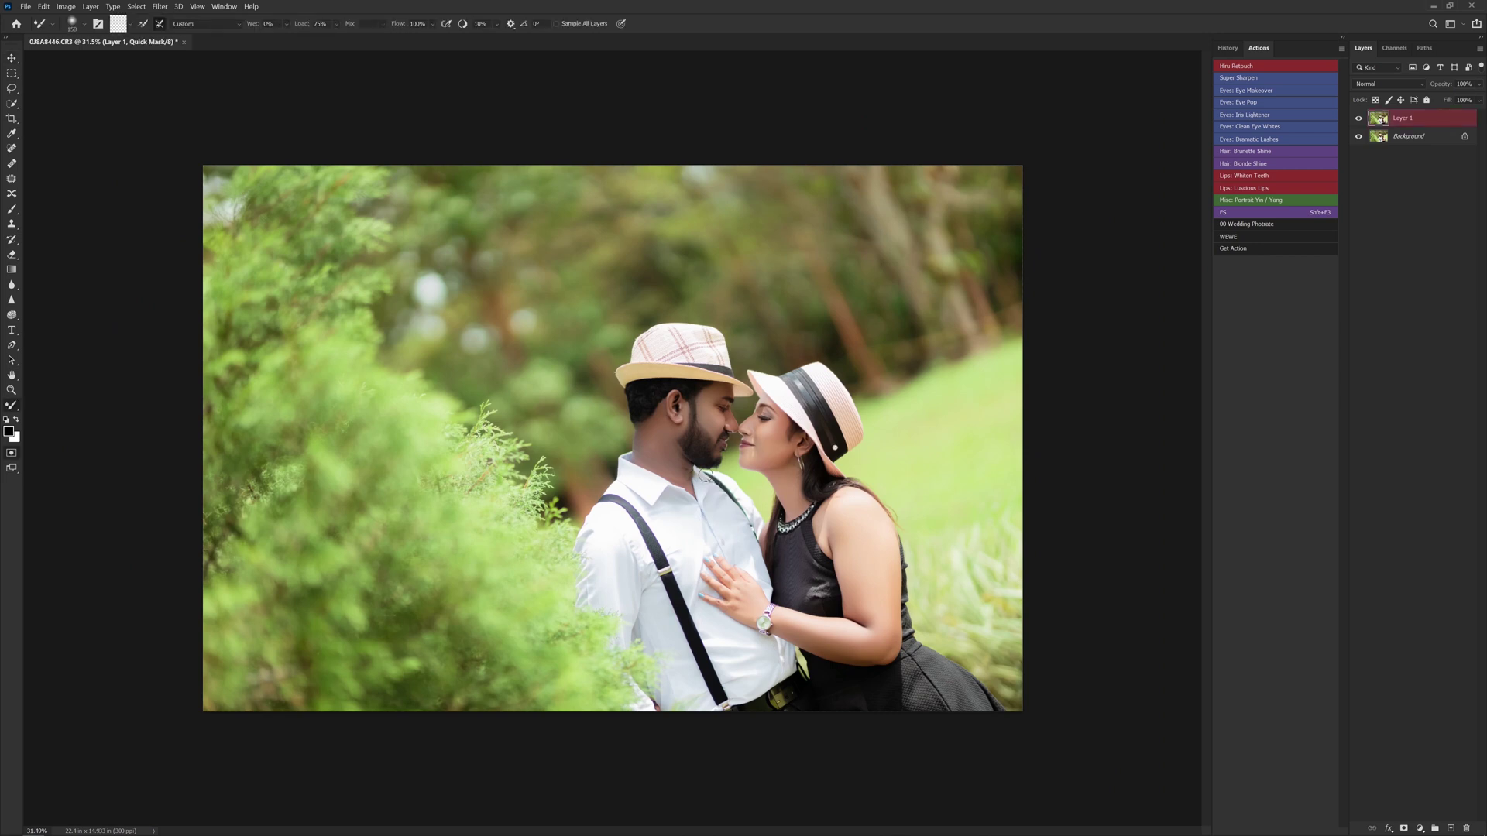
left_click(16, 210)
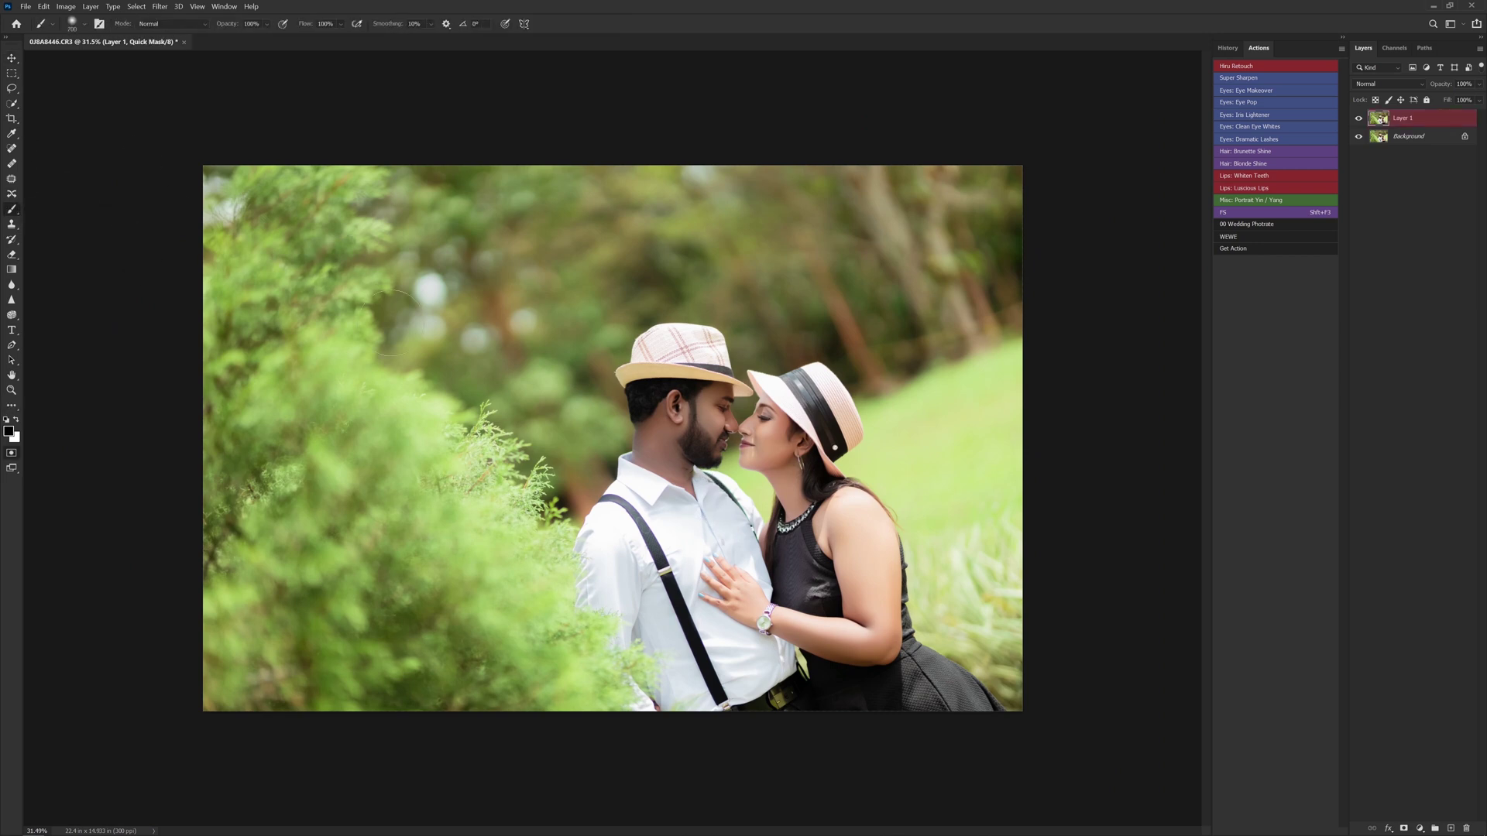
left_click(14, 105)
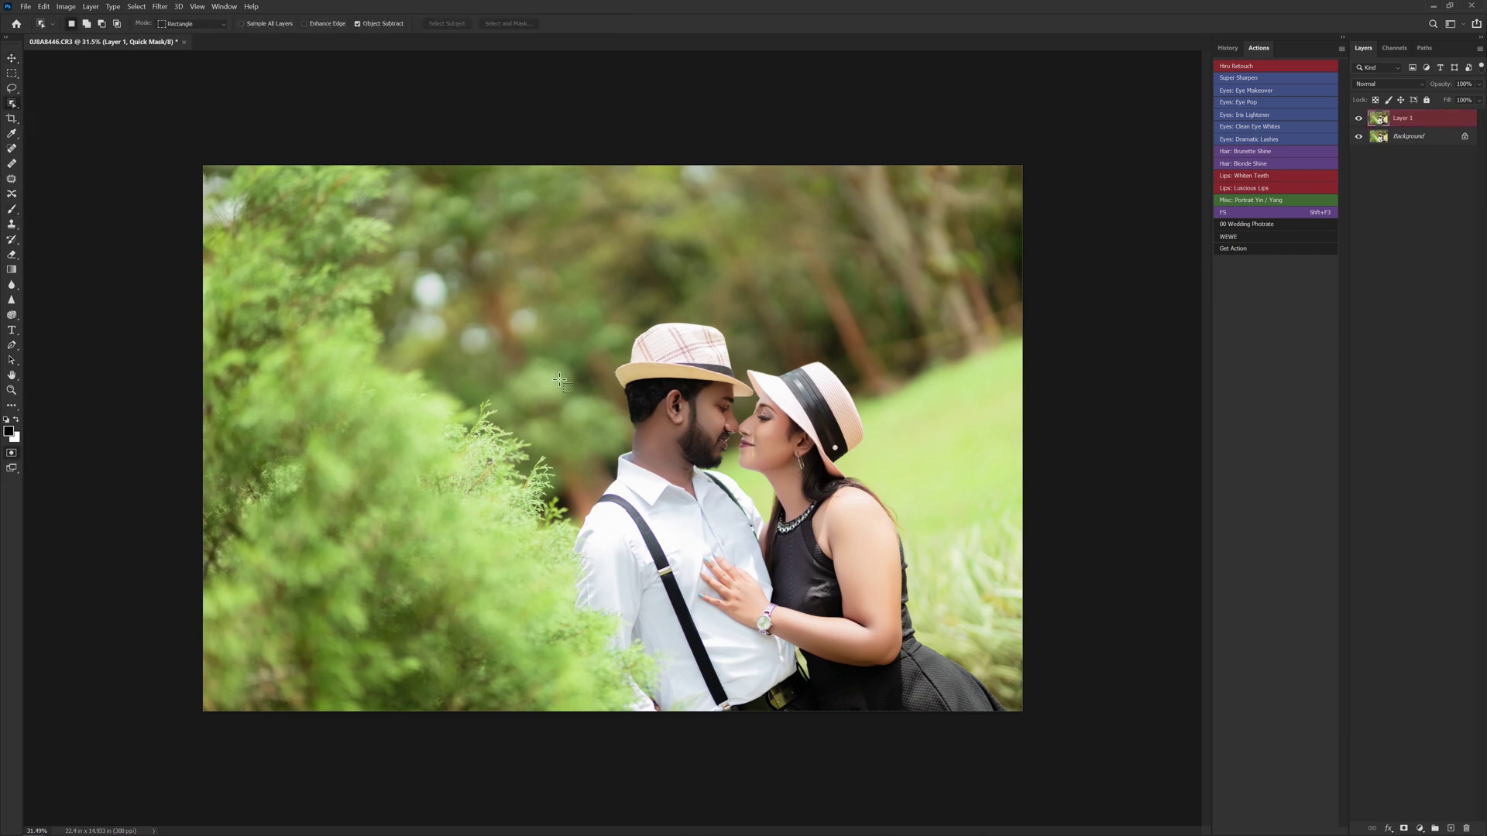
key("ctrl+plus")
right_click(14, 105)
left_click(48, 105)
right_click(14, 105)
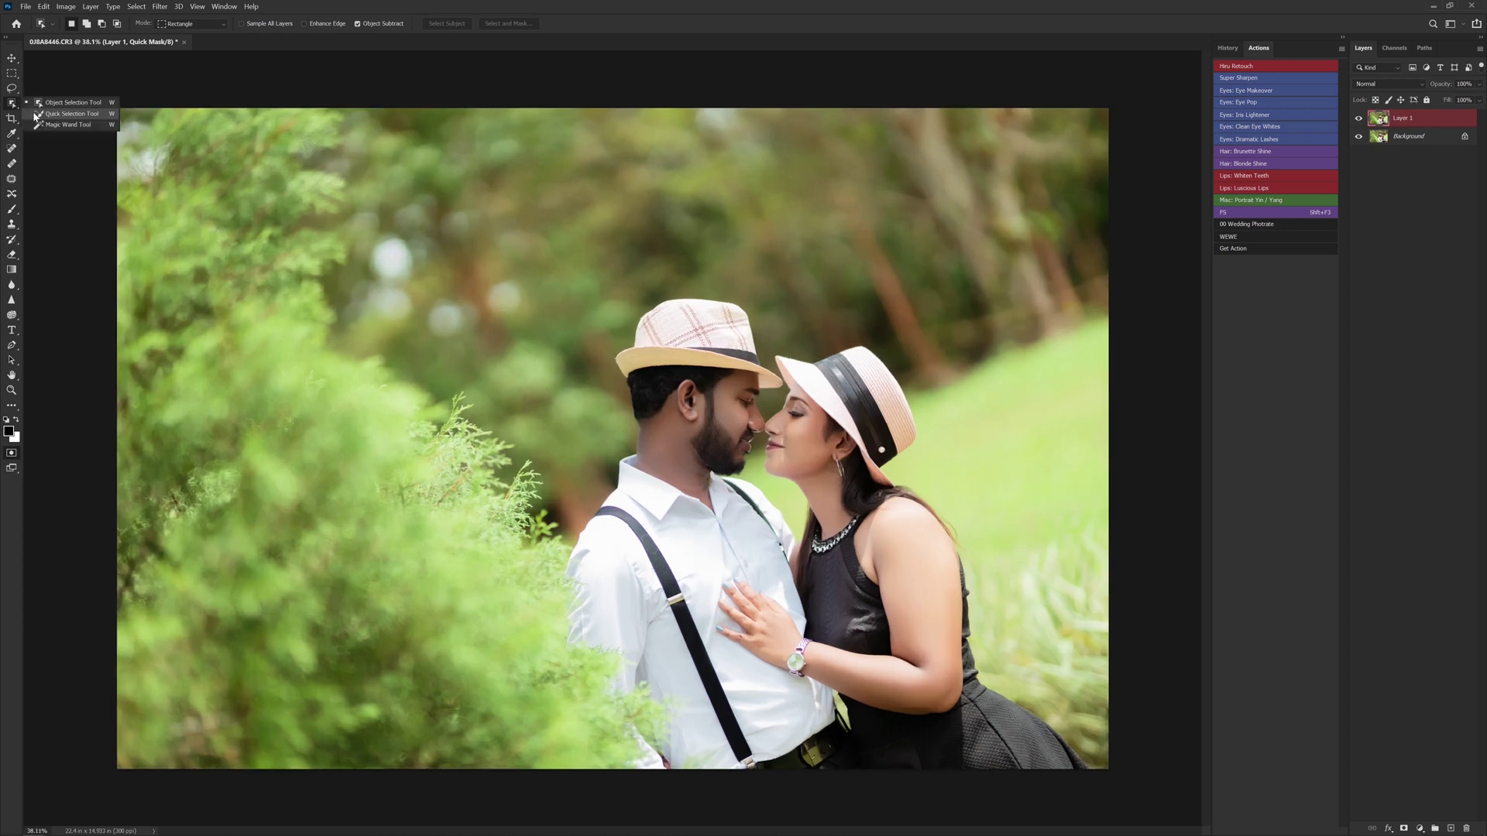
left_click(70, 114)
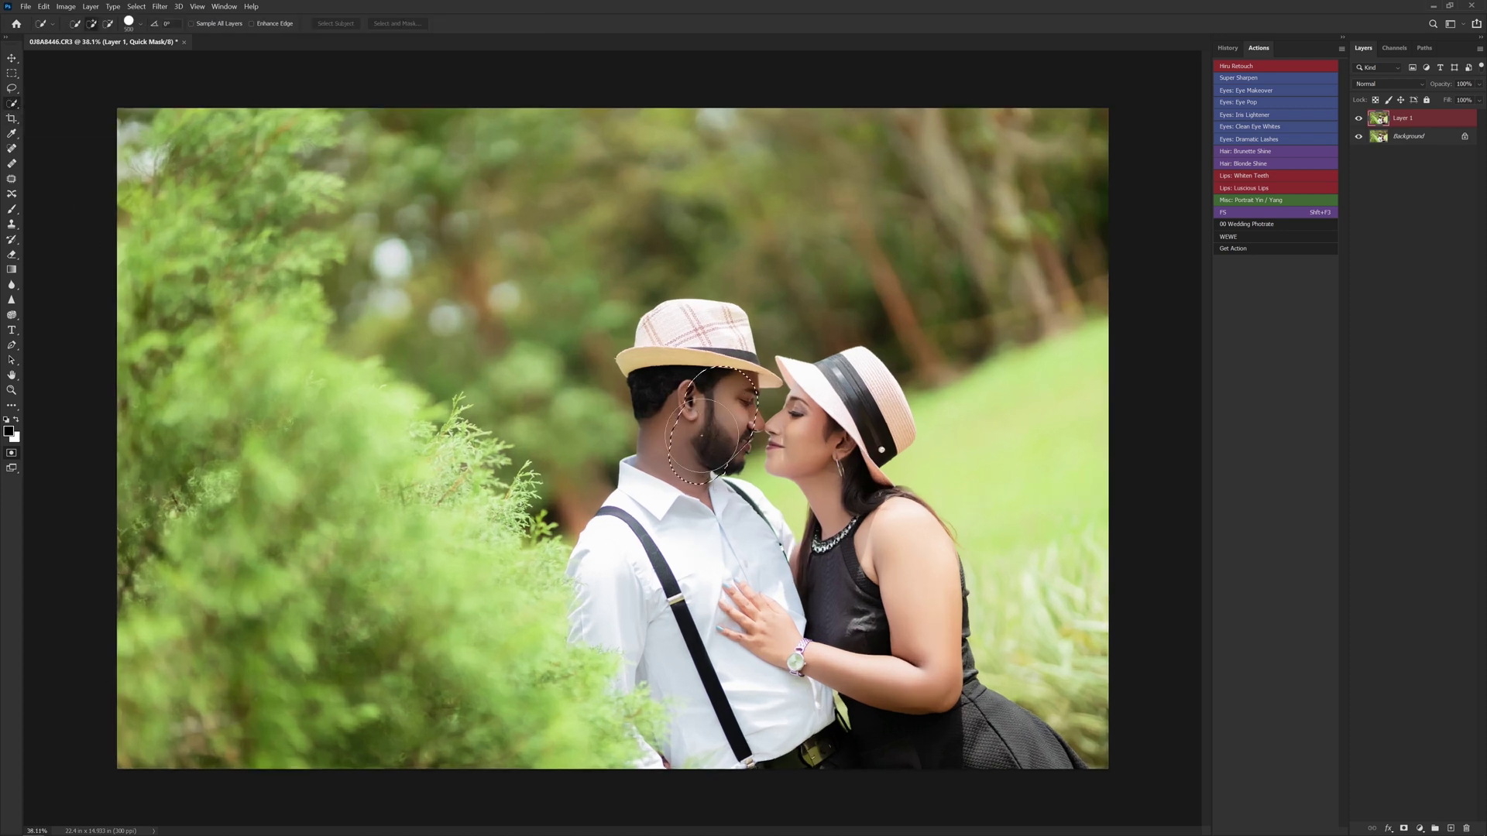
key("q")
- Select and feather the man's face, then brighten its highlights with Levels
left_click_drag(720, 404, 697, 465)
scroll(697, 465, "up", 2)
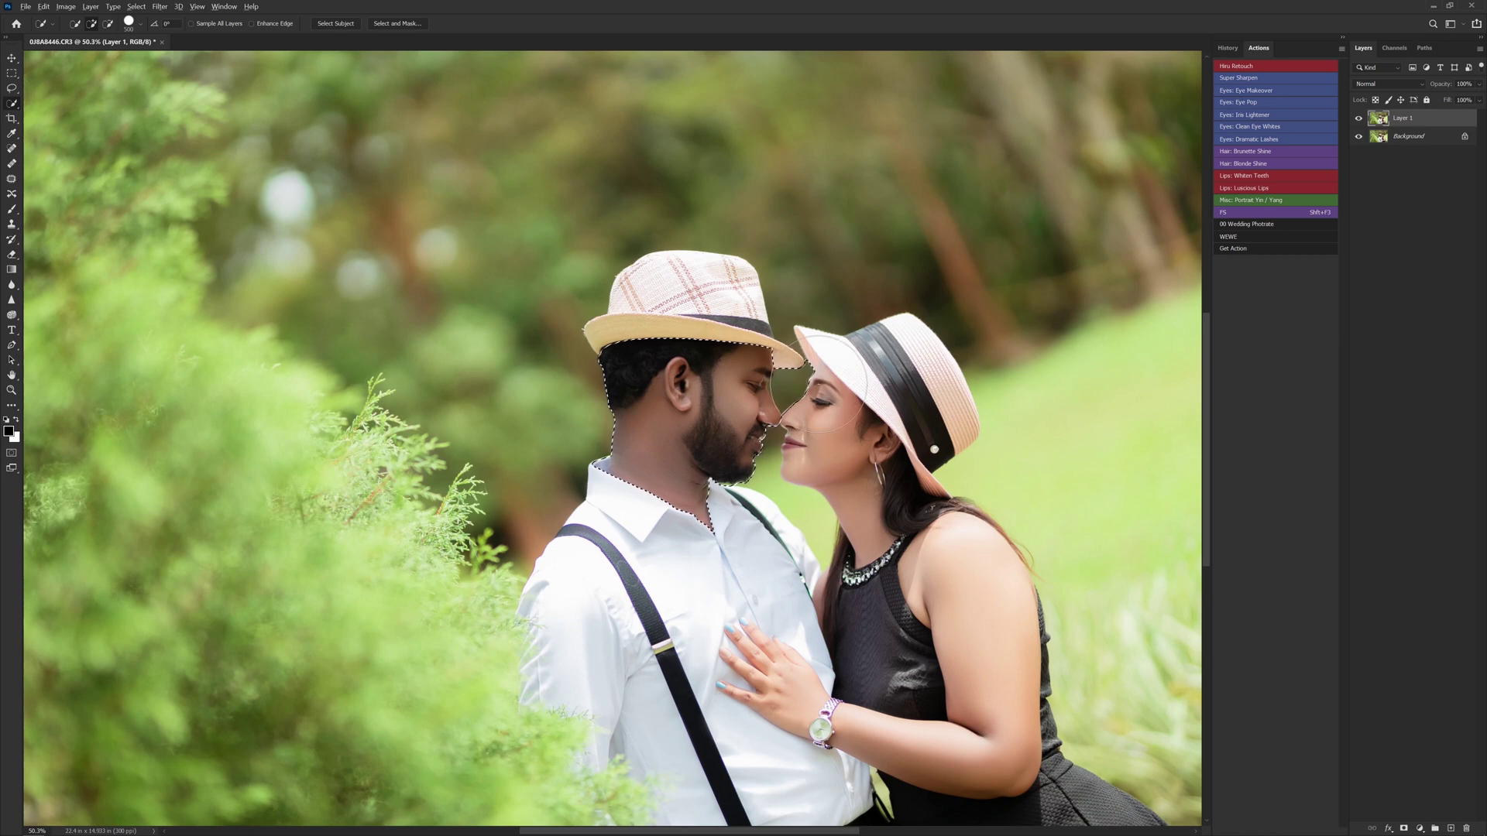
scroll(666, 465, "up", 2)
right_click(705, 424)
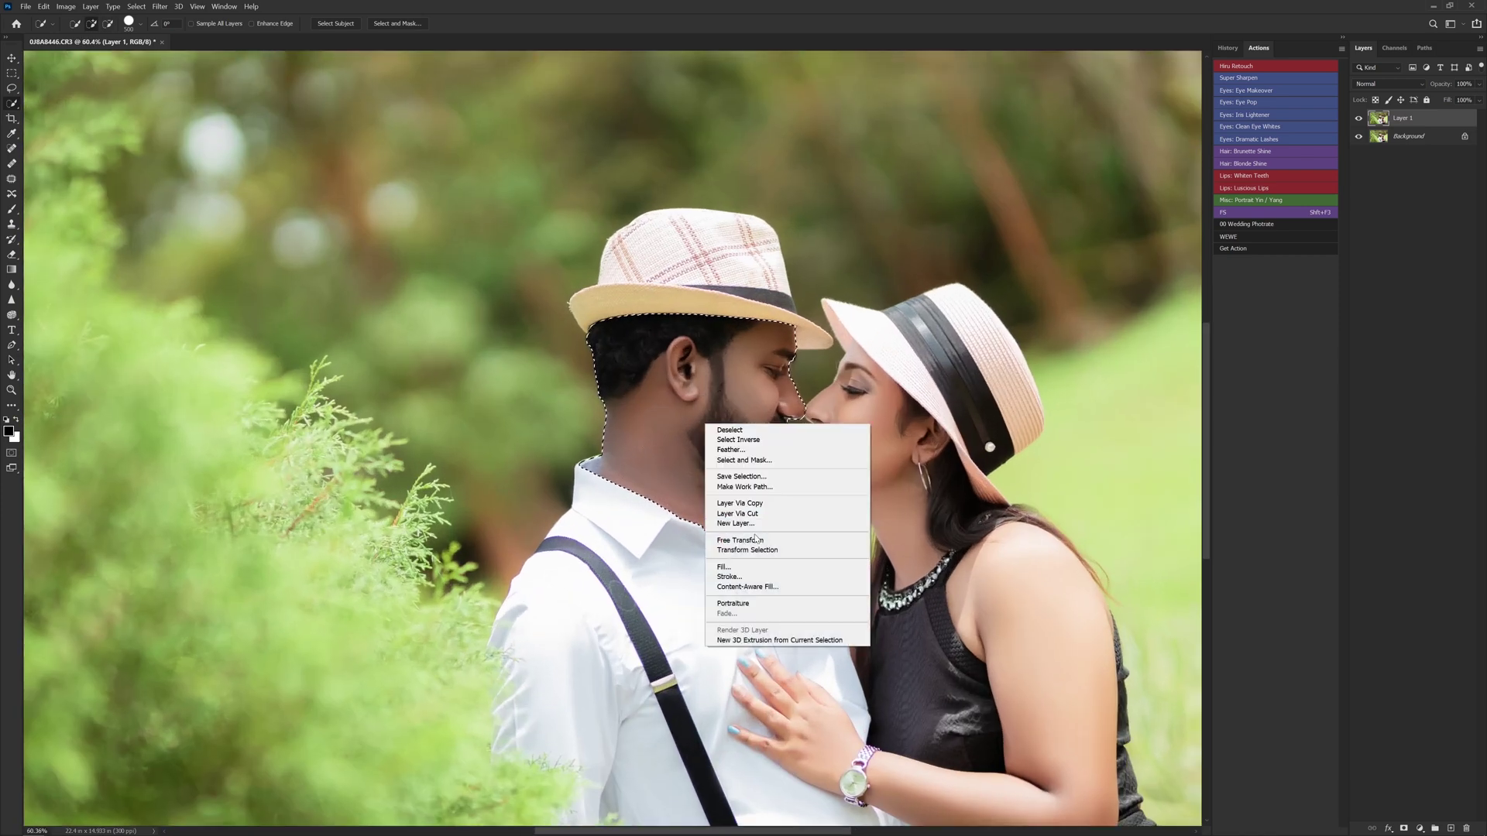
left_click(731, 450)
key("Return")
key("ctrl+l")
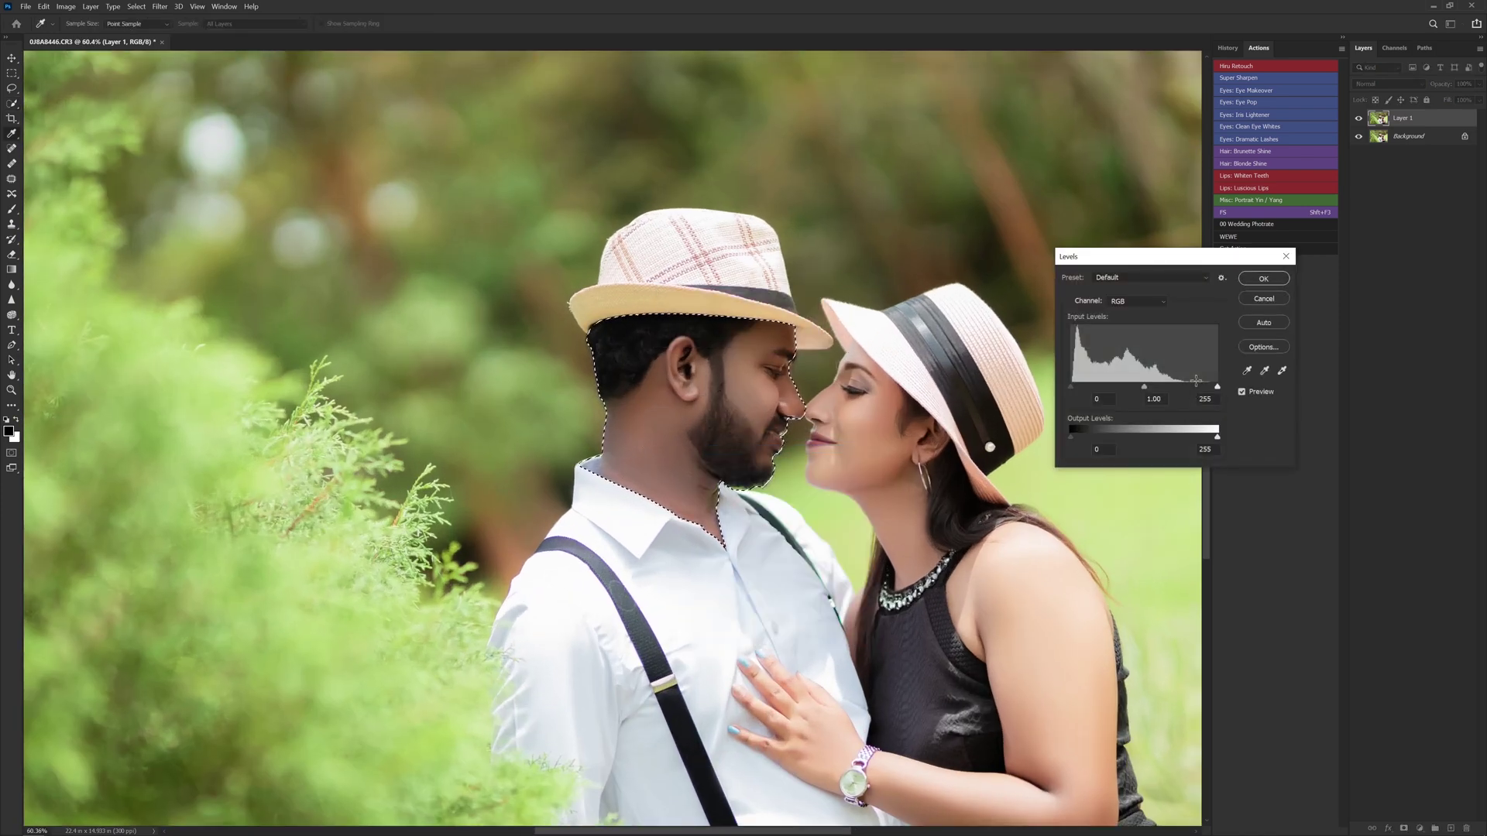
left_click_drag(1217, 386, 1185, 386)
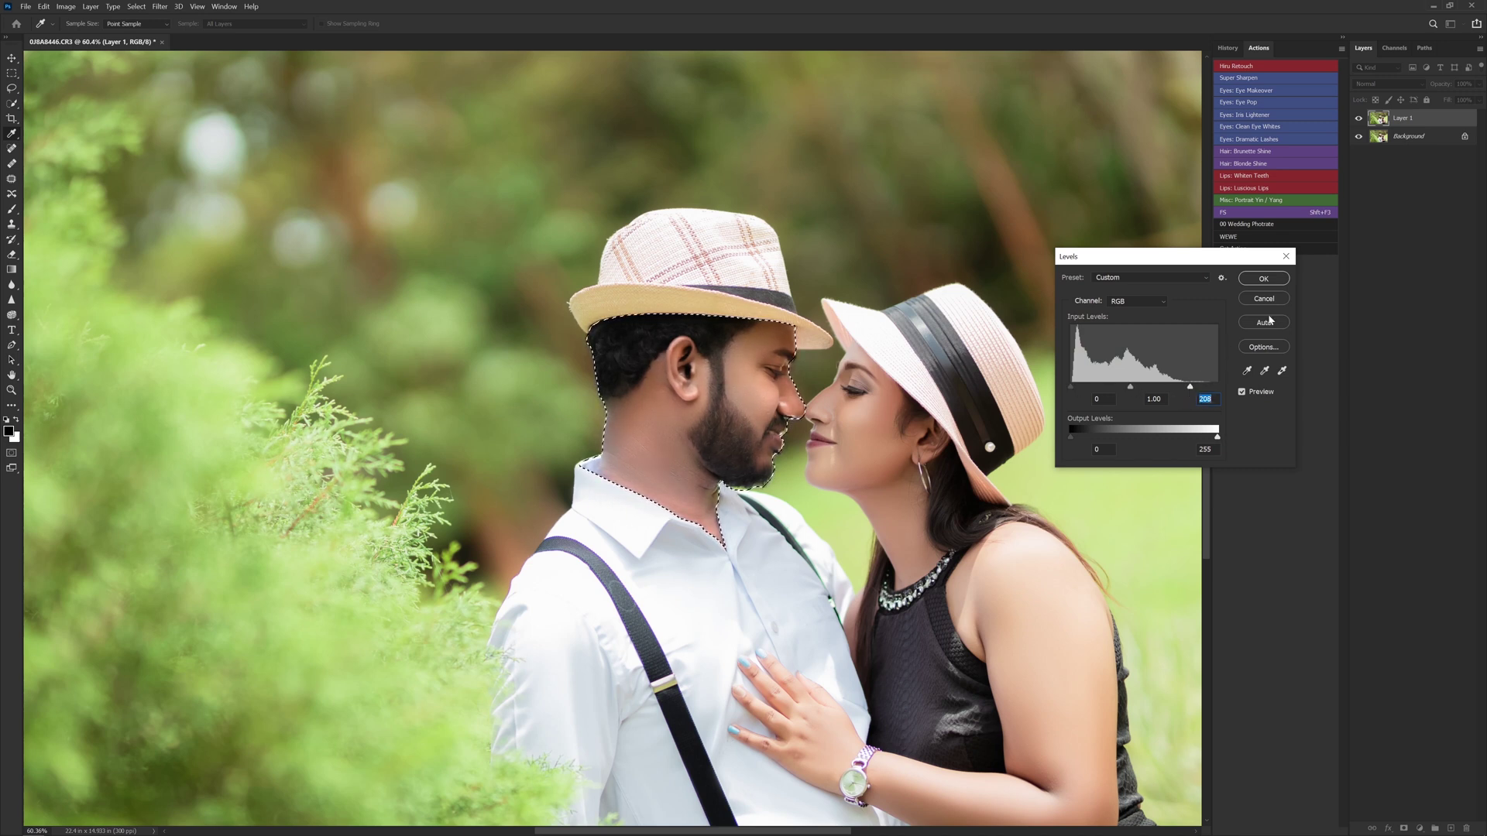
key("Return")
- Select the woman's face, neck and hat and brighten them with Levels, slightly deepening shadows
key("w")
key("ctrl+d")
key("bracketleft")
key("bracketleft")
key("bracketleft")
left_click_drag(885, 440, 865, 391)
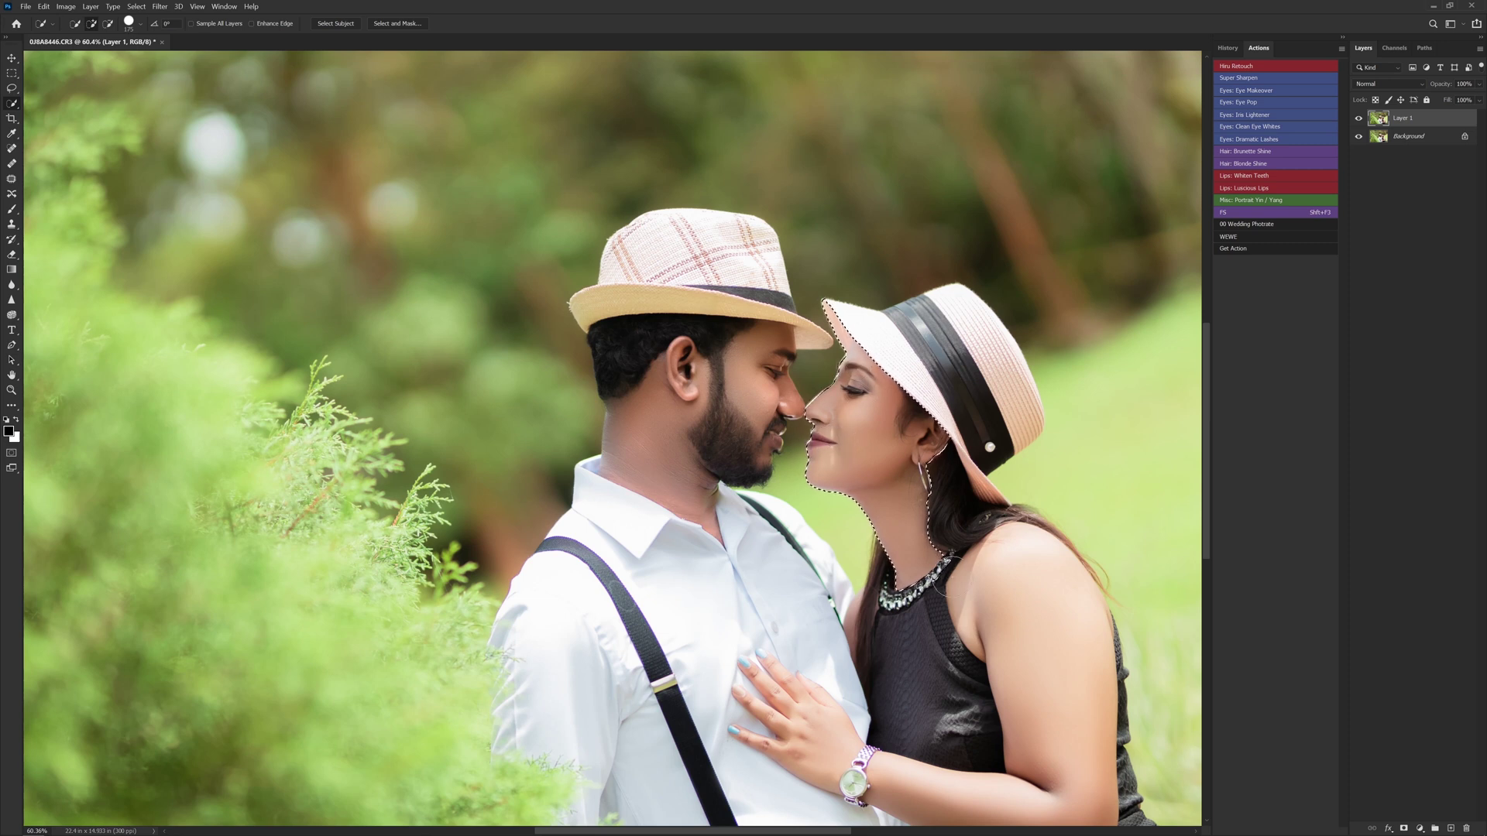
key("ctrl+l")
left_click_drag(1214, 388, 1210, 387)
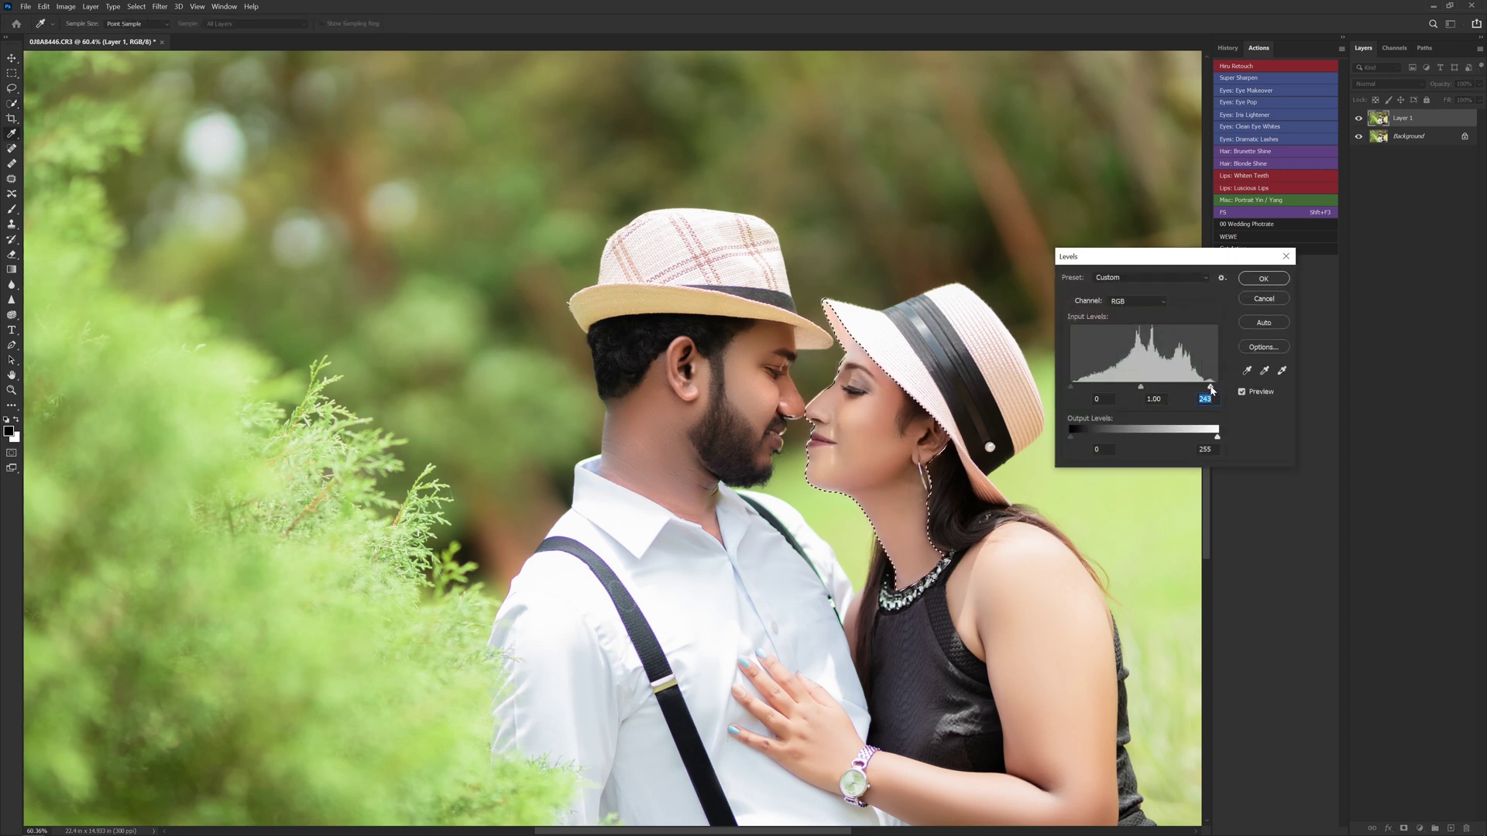
left_click_drag(1071, 388, 1072, 387)
key("Return")
- Select the woman's hand and forearm, apply Levels, and deselect
key("w")
scroll(611, 437, "down", 5)
mouse_move(720, 512)
left_mouse_down()
mouse_move(914, 582)
mouse_move(1022, 534)
left_mouse_up()
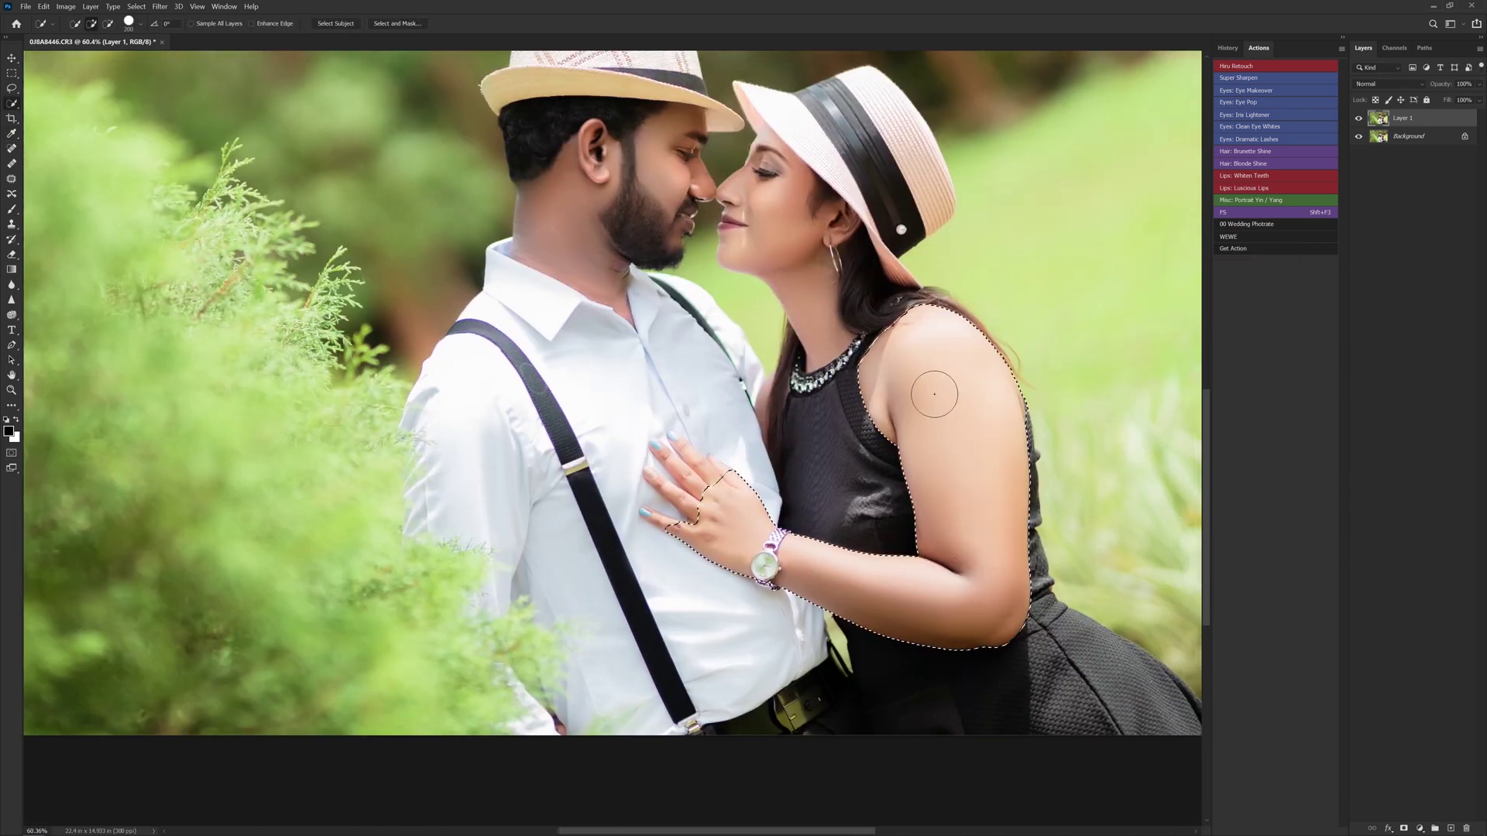
key("ctrl+l")
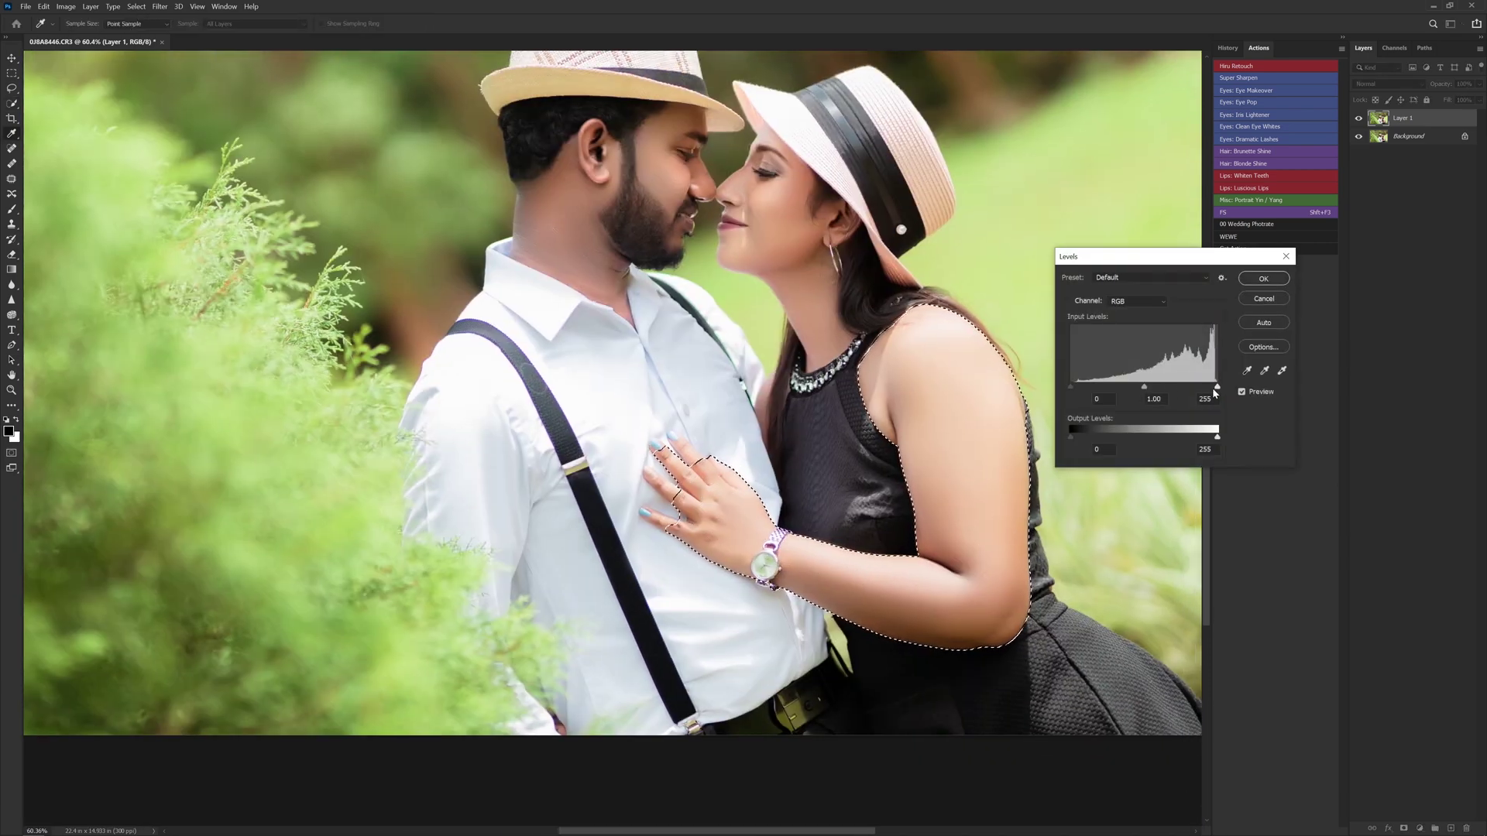
left_click(1260, 280)
key("ctrl+d")
scroll(689, 597, "down", 2)
- Compare the retouch layer before and after, then merge Layer 1 into the Background
scroll(689, 597, "down", 2)
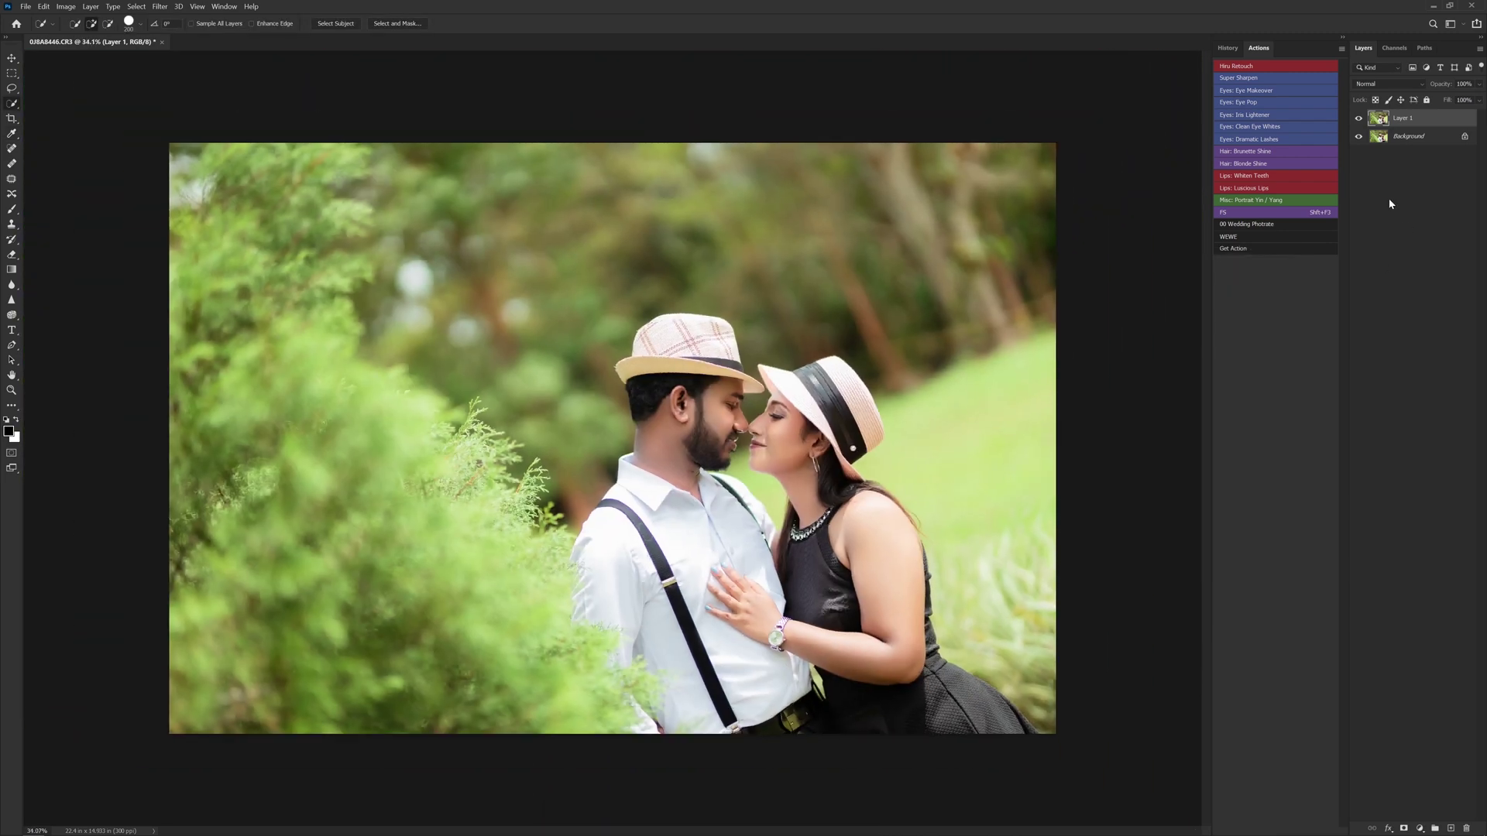
left_click(1357, 119)
left_click(1357, 119)
key("ctrl+e")
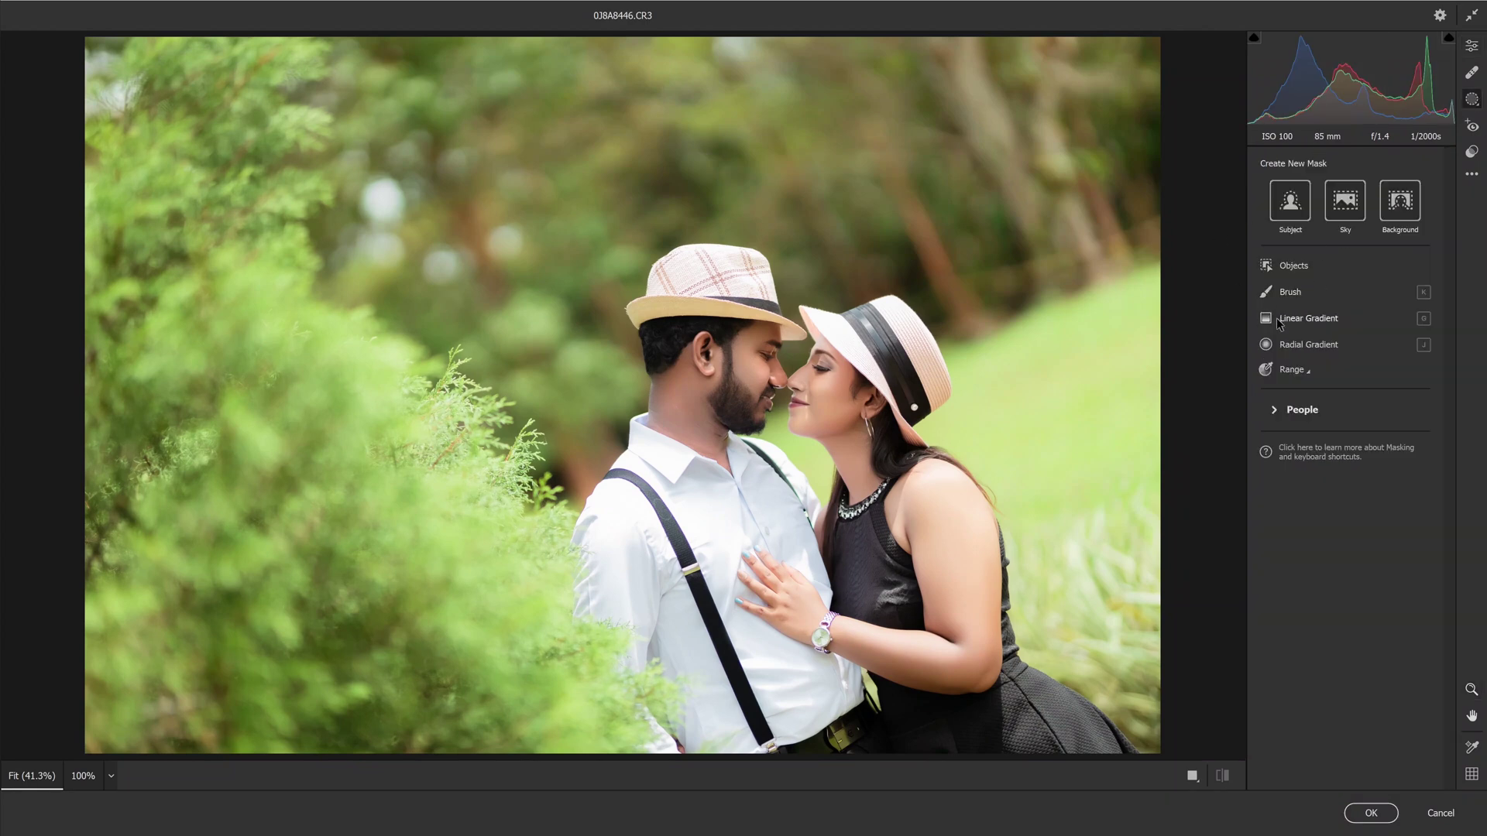
- Darken the lower-left foliage with a linear gradient mask at Exposure -0.70
left_click(1279, 324)
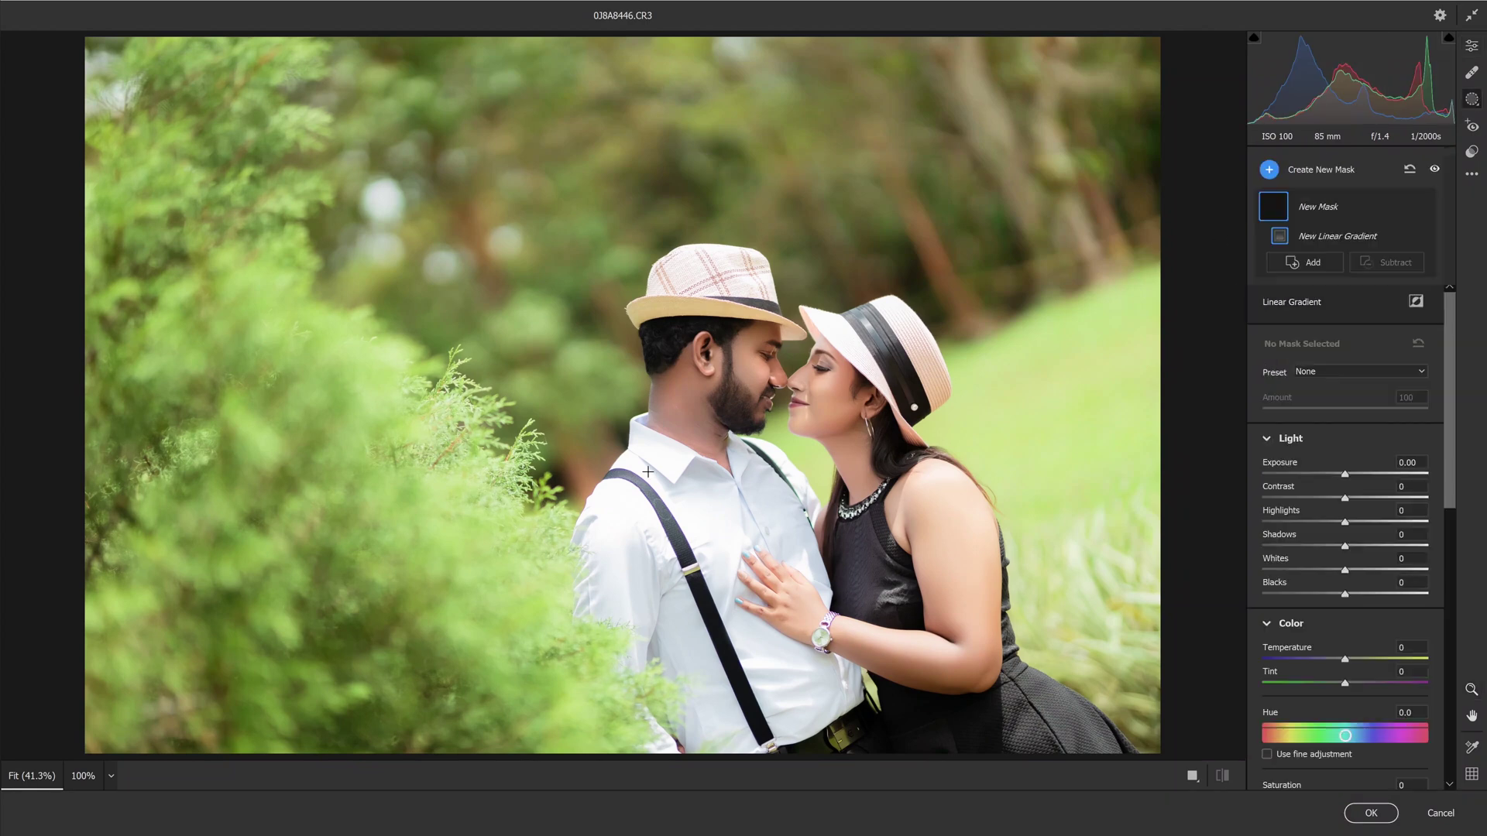
left_click_drag(151, 645, 781, 301)
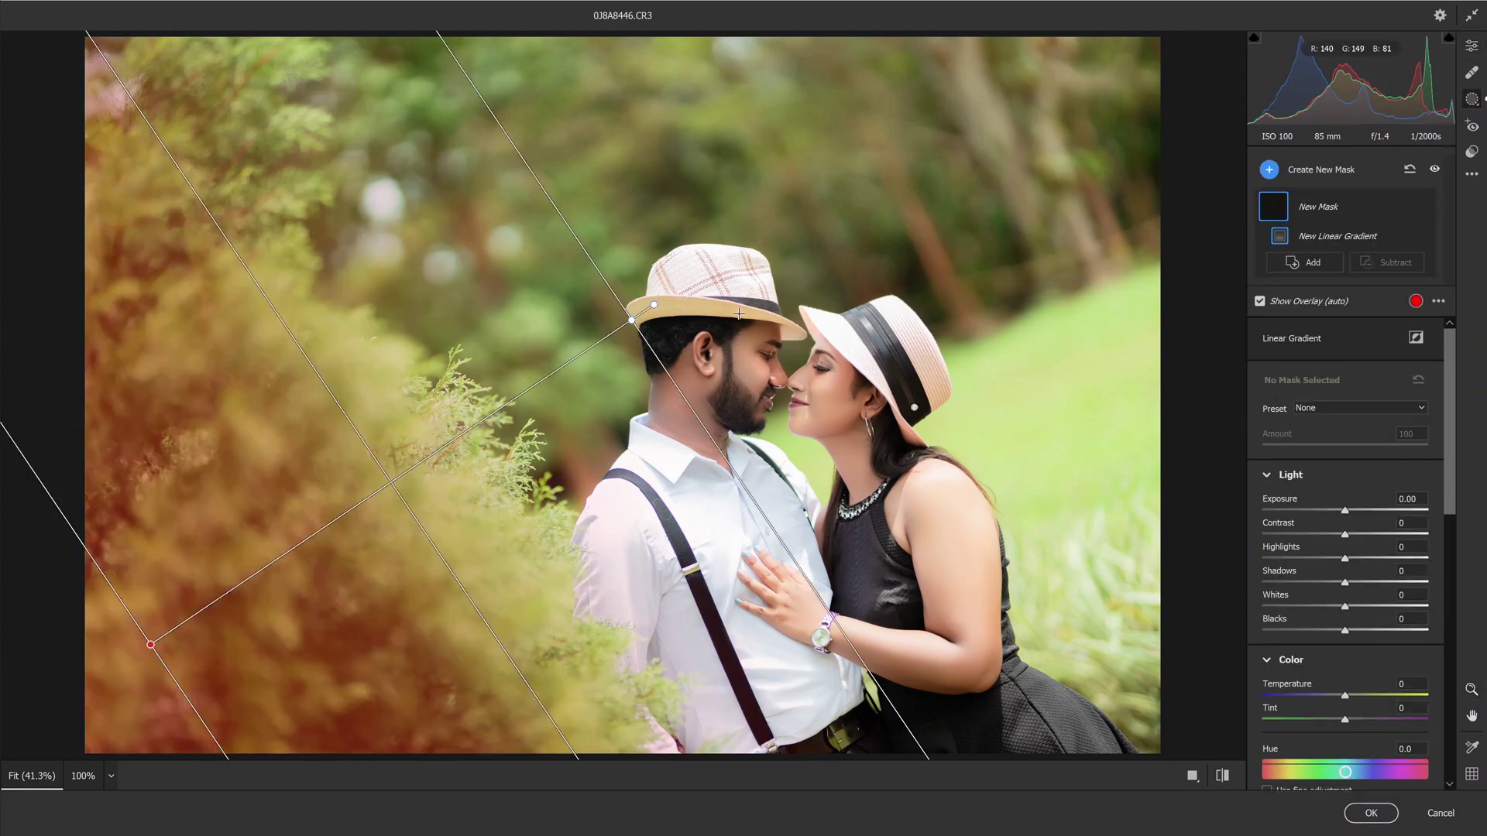
left_click(1330, 511)
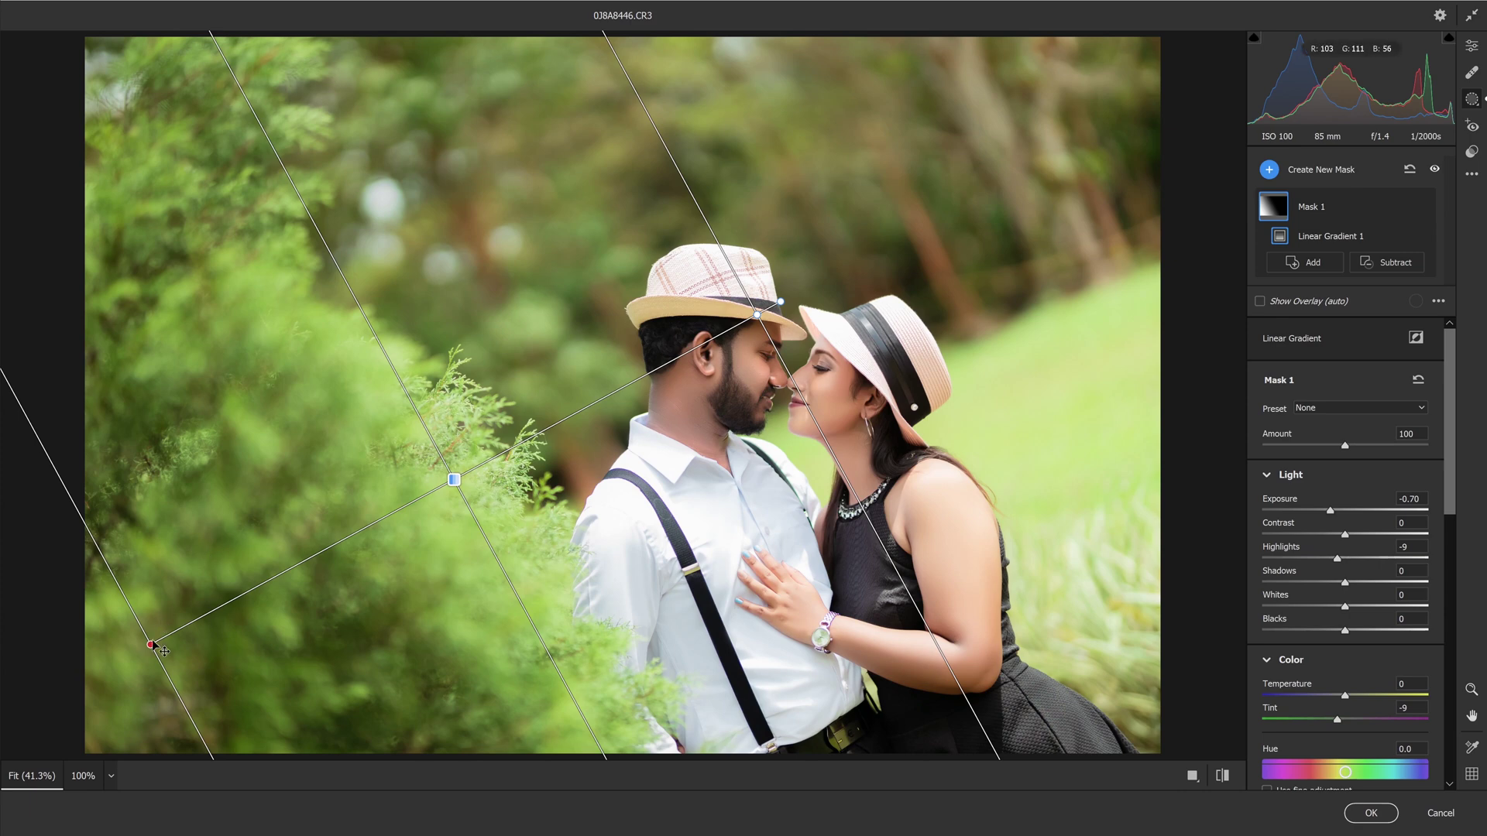
left_click_drag(154, 645, 122, 657)
- Brighten and warm the upper background with a second linear gradient (Exposure +0.80, Temp +14)
left_click(1282, 169)
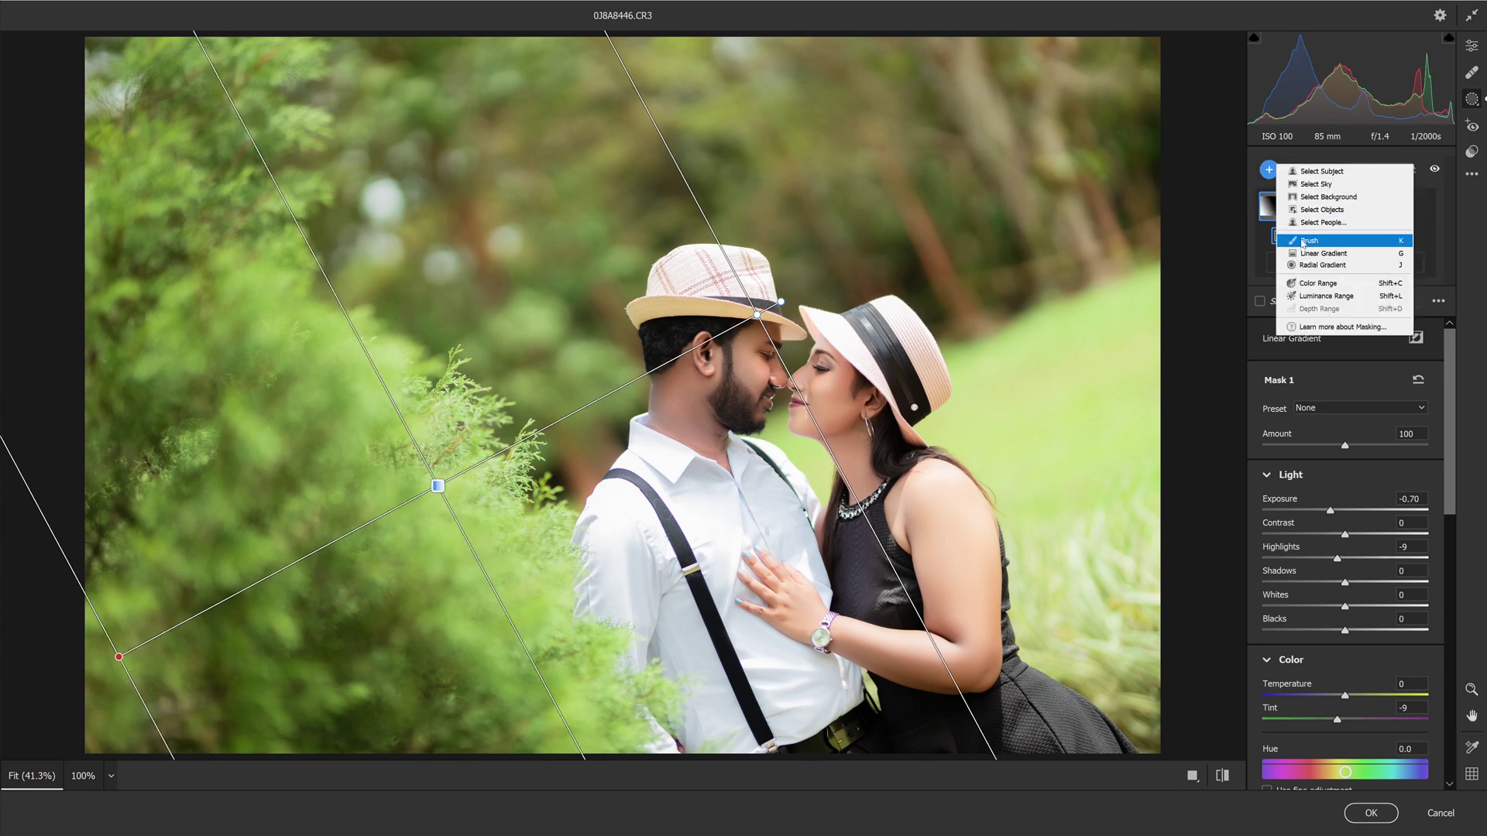
left_click(1316, 256)
mouse_move(840, 163)
left_mouse_down()
mouse_move(761, 492)
mouse_move(772, 611)
left_mouse_up()
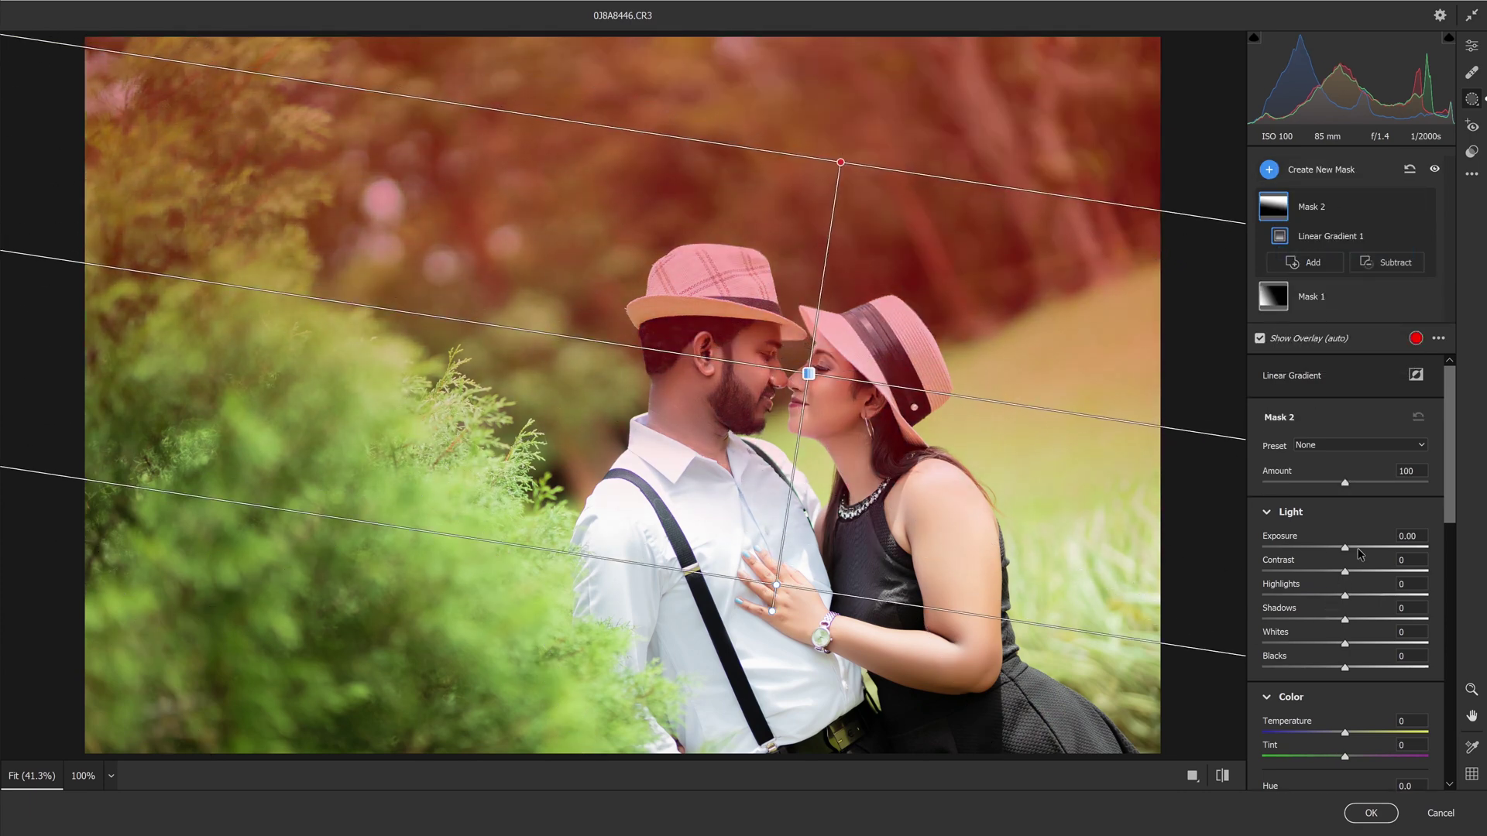
left_click_drag(1360, 553, 1362, 555)
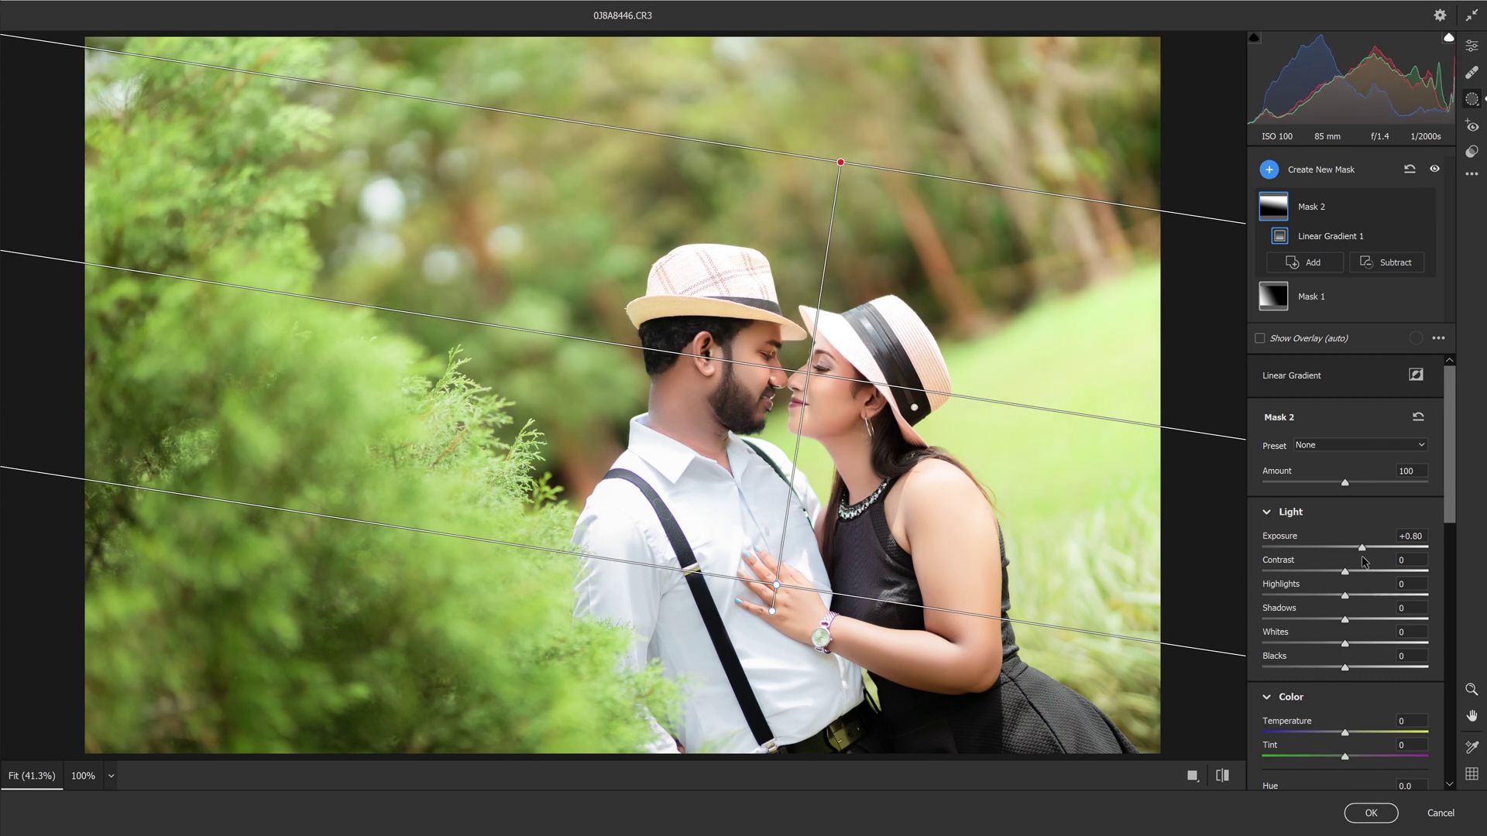
scroll(1362, 555, "down", 2)
left_click_drag(1363, 638, 1356, 639)
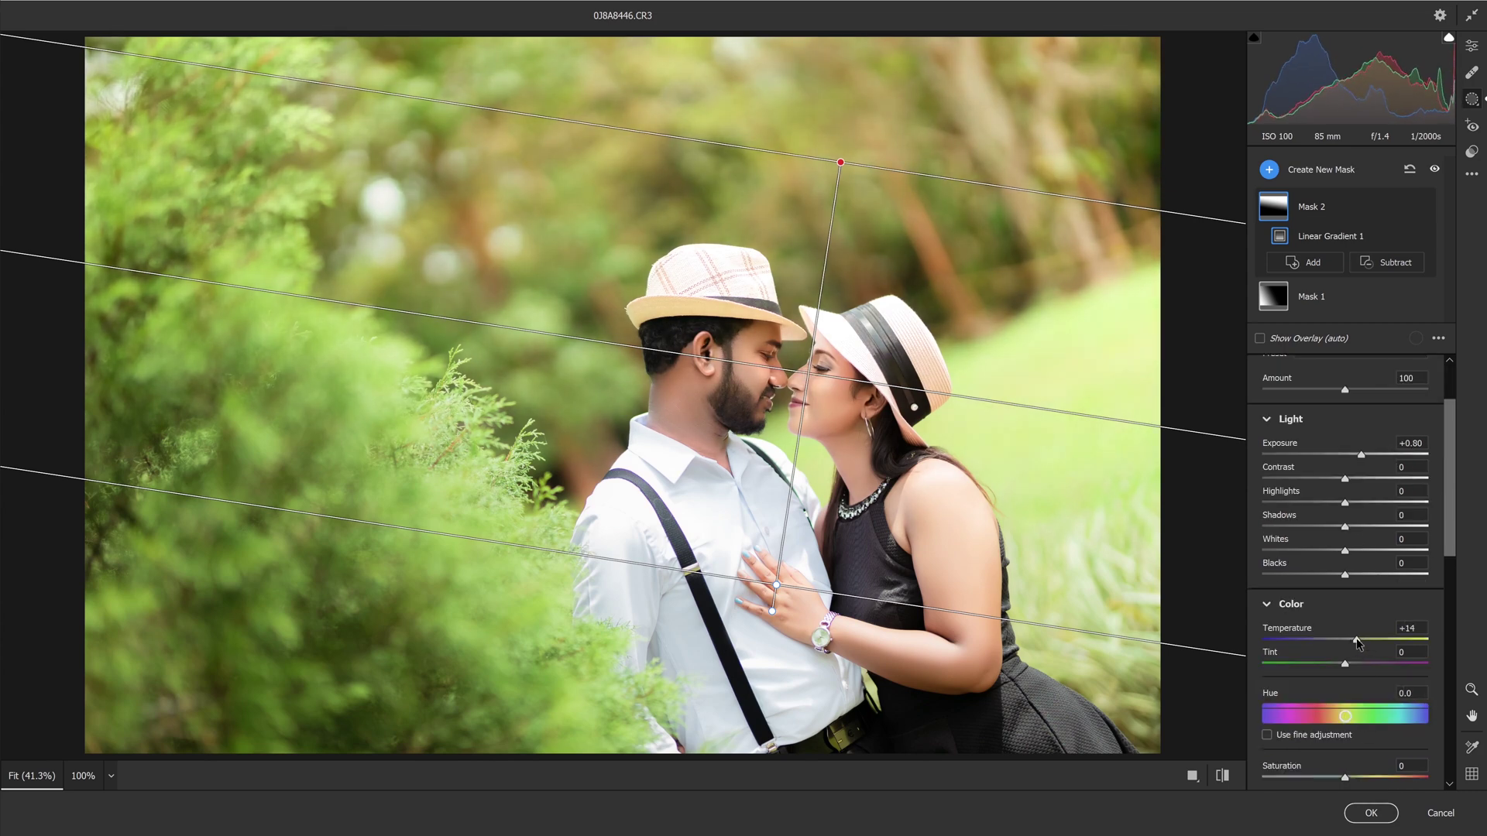
- Extend the second mask with a lower-density brush painted over the couple
left_click(1304, 262)
left_click(1349, 339)
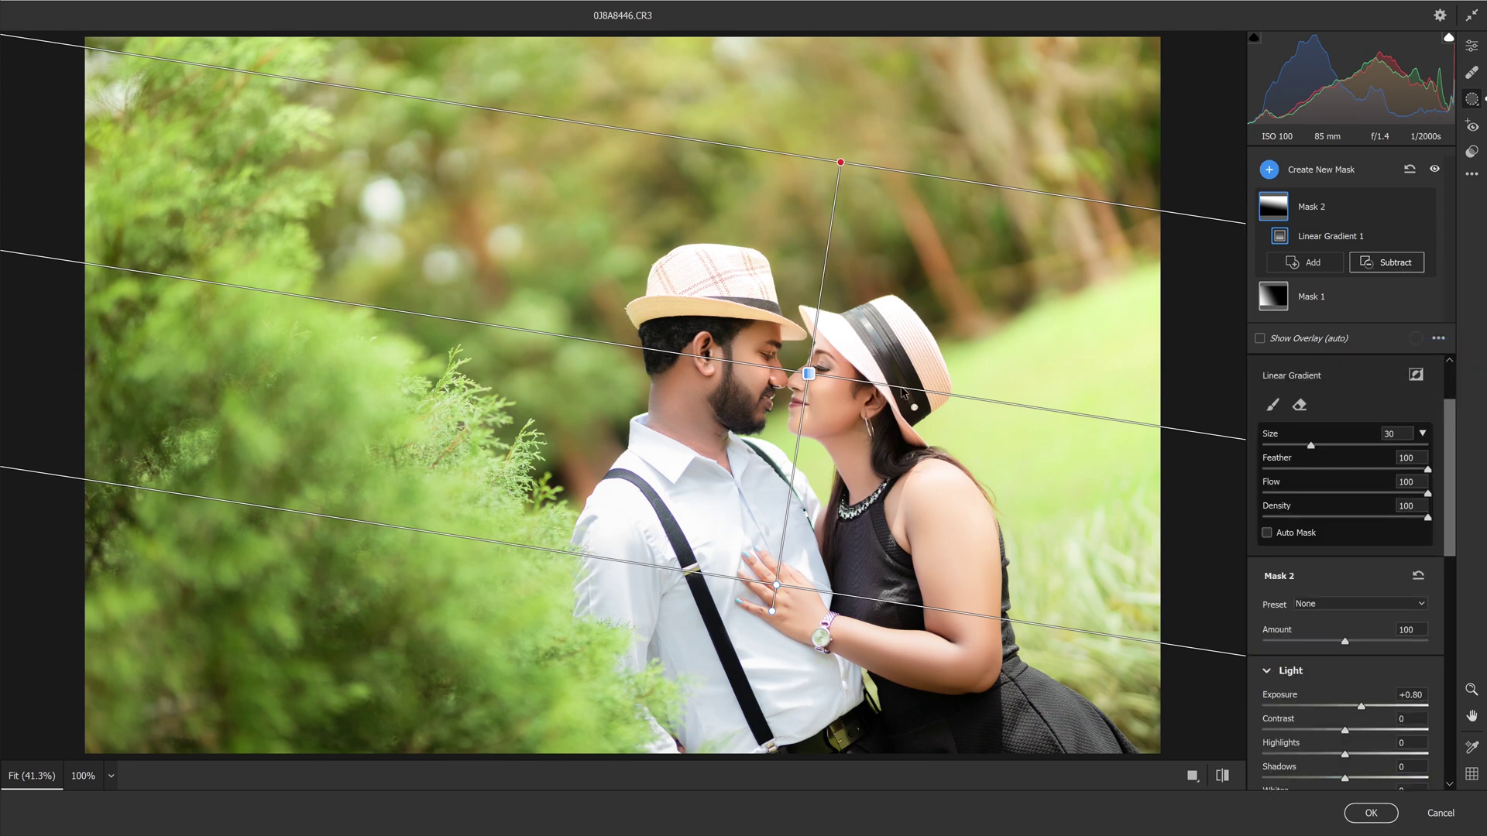
key("bracketleft")
key("bracketleft")
key("bracketleft")
key("bracketleft")
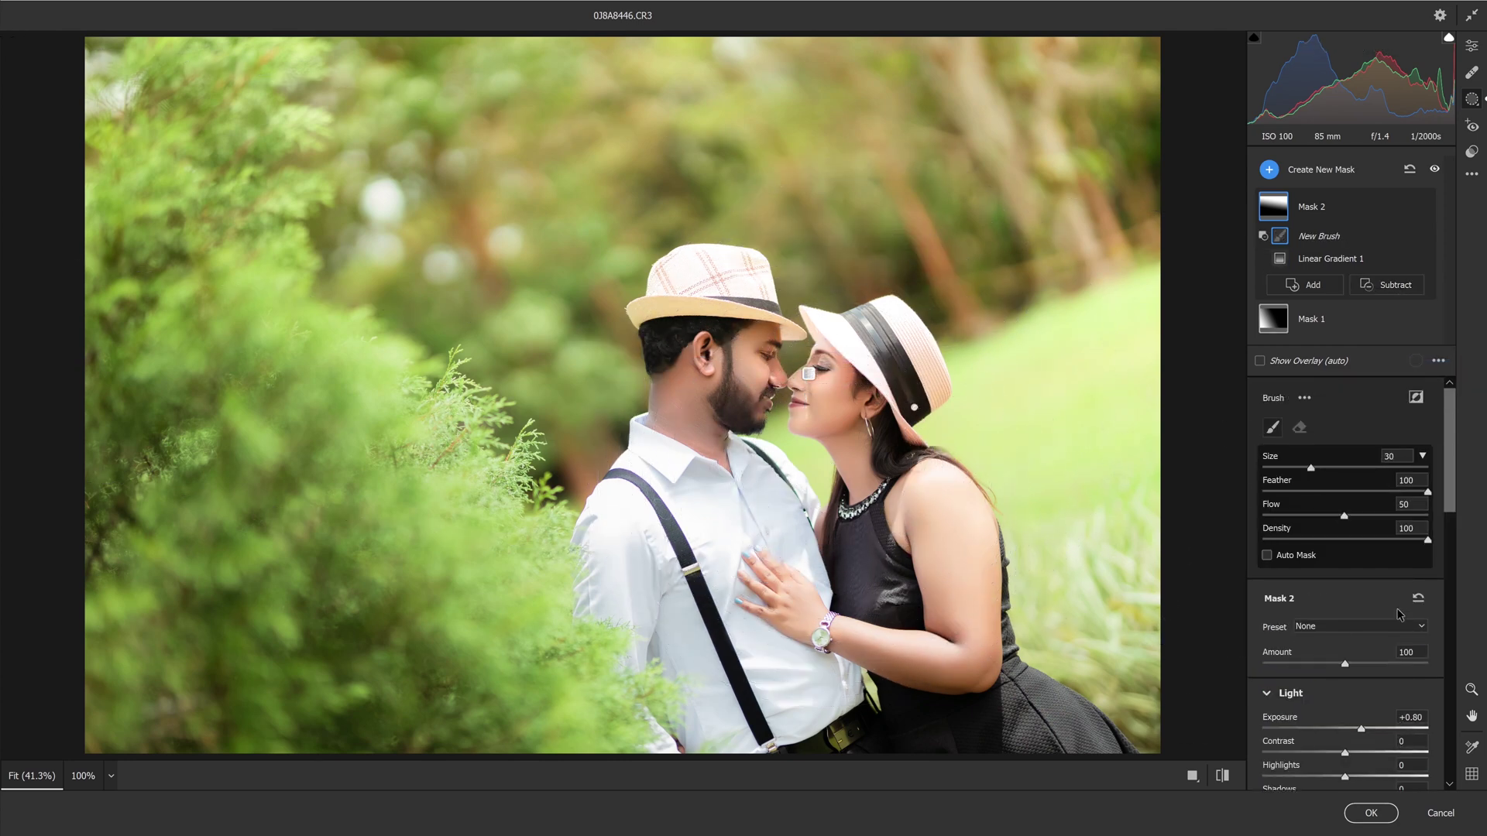
left_click(1332, 540)
key("bracketright")
left_click_drag(795, 465, 697, 333)
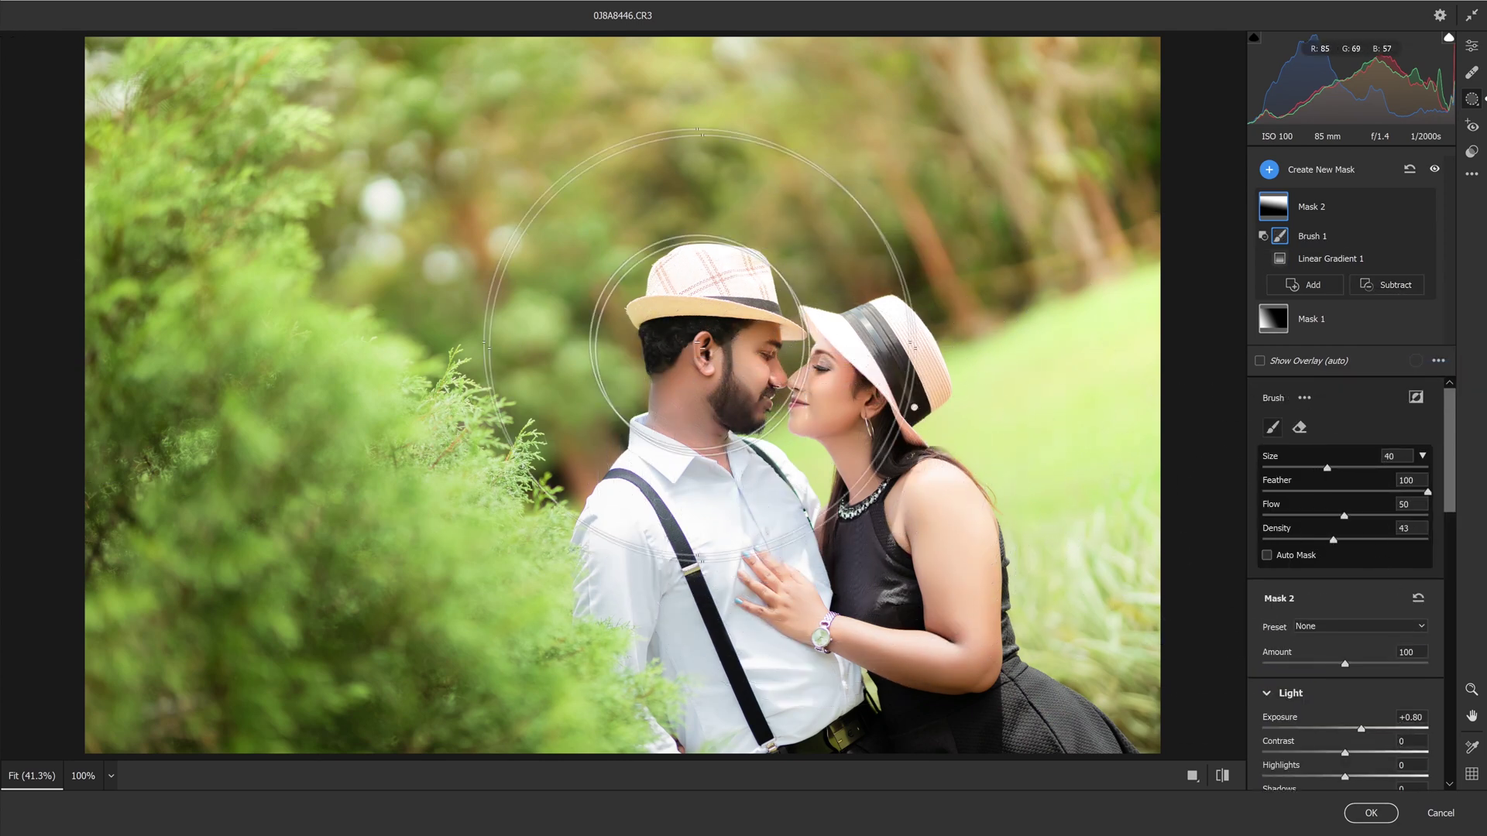
key("bracketleft")
key("bracketleft")
key("bracketleft")
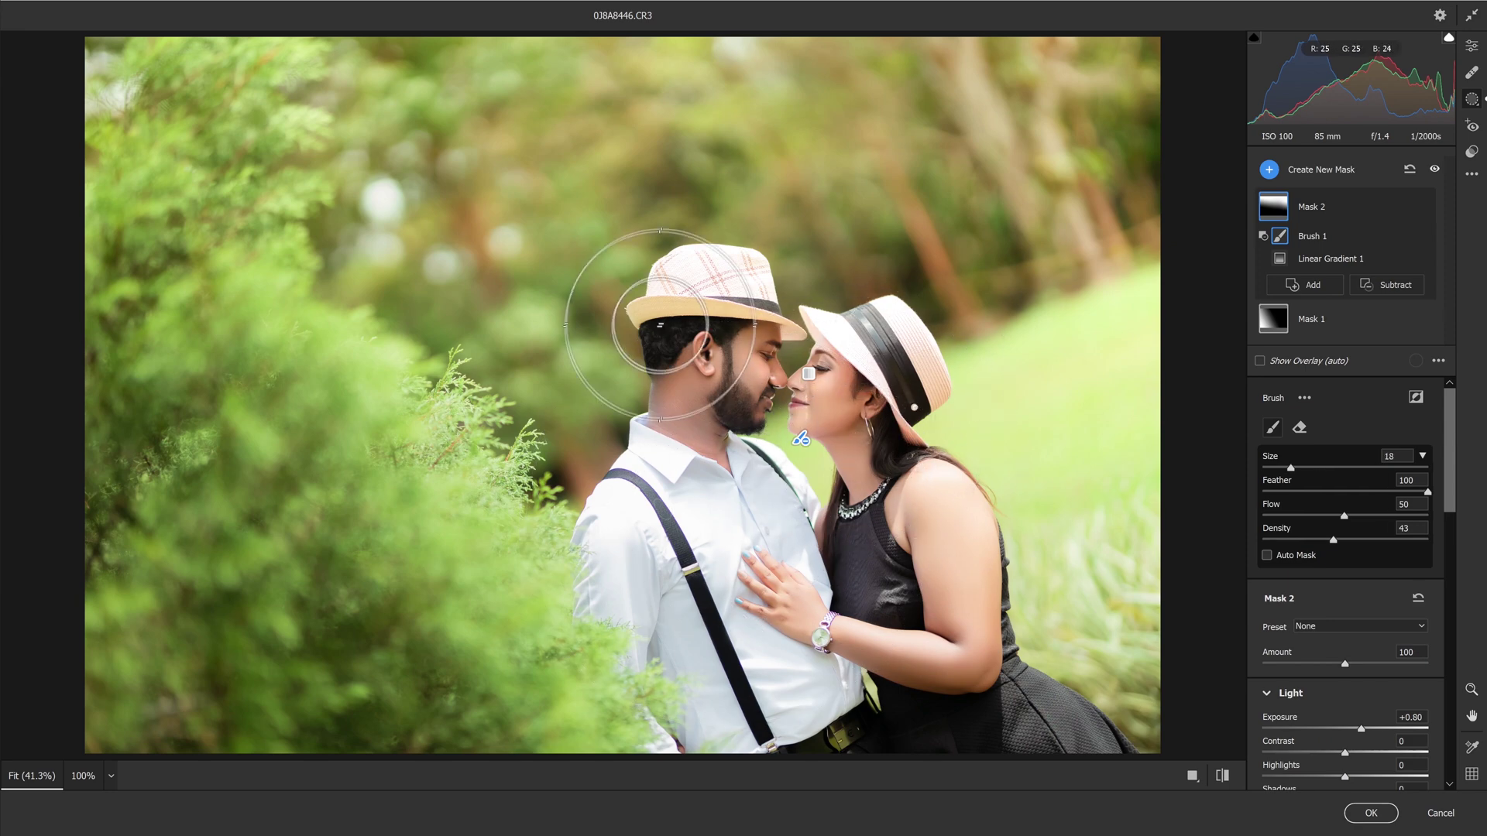
key("bracketright")
key("bracketright")
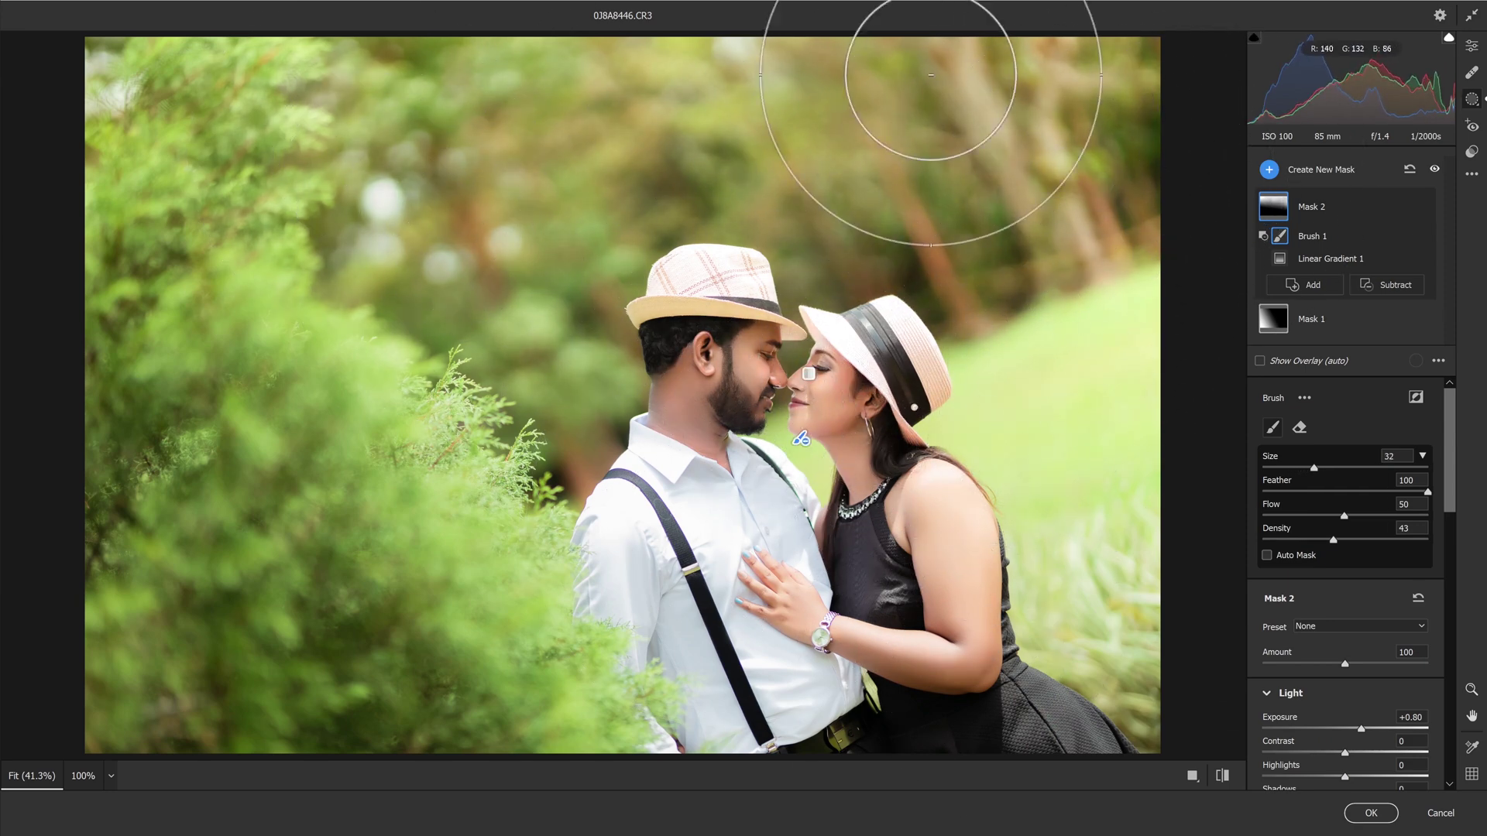
key("bracketright")
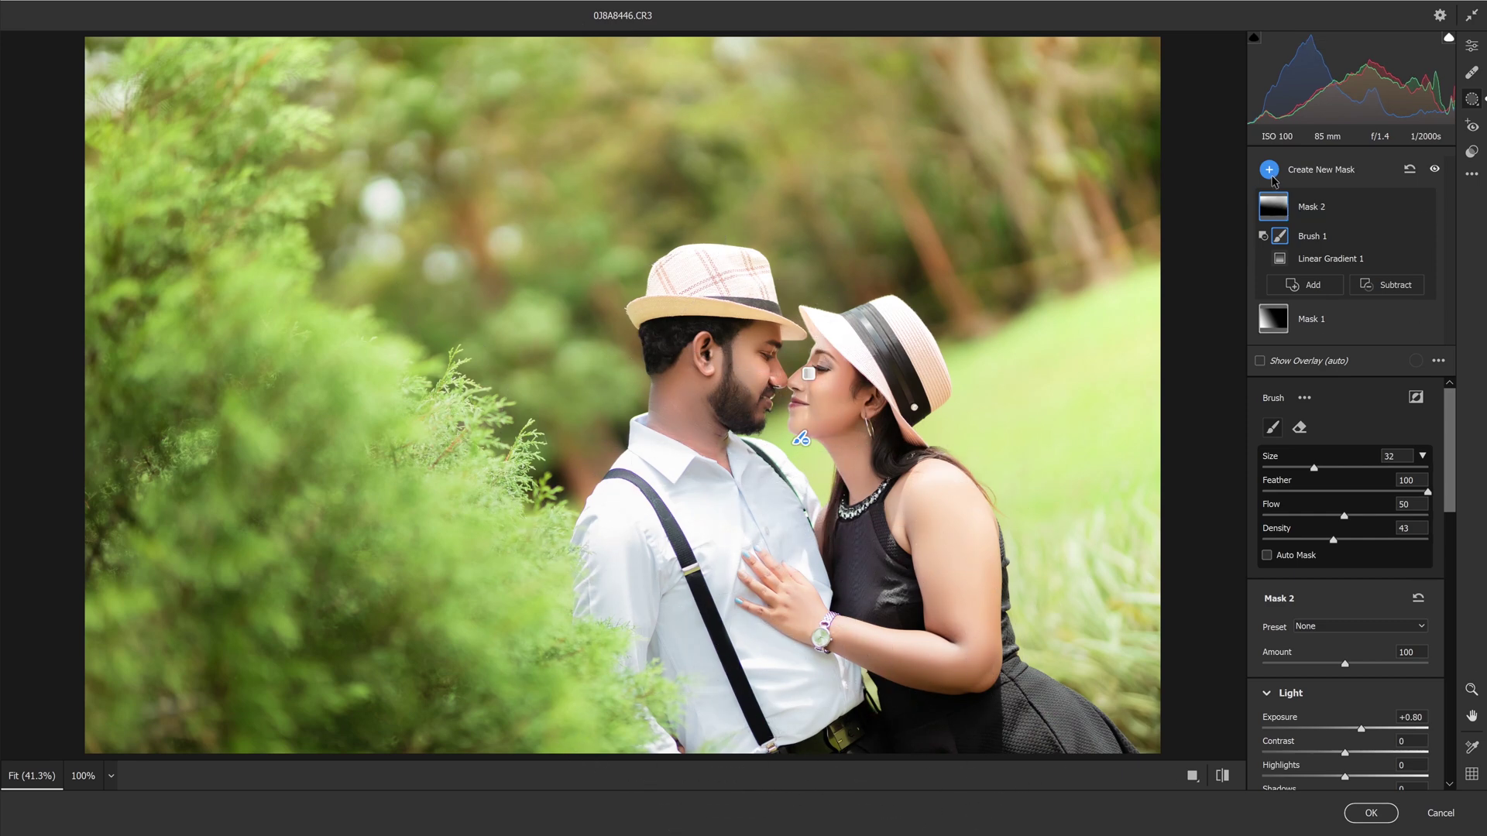
left_click(1270, 170)
left_click(1317, 279)
- Add an inverted, rotated radial mask around the couple with Highlights -33 and Exposure -0.05
mouse_move(773, 410)
left_mouse_down()
mouse_move(991, 755)
mouse_move(954, 708)
mouse_move(1103, 622)
left_mouse_up()
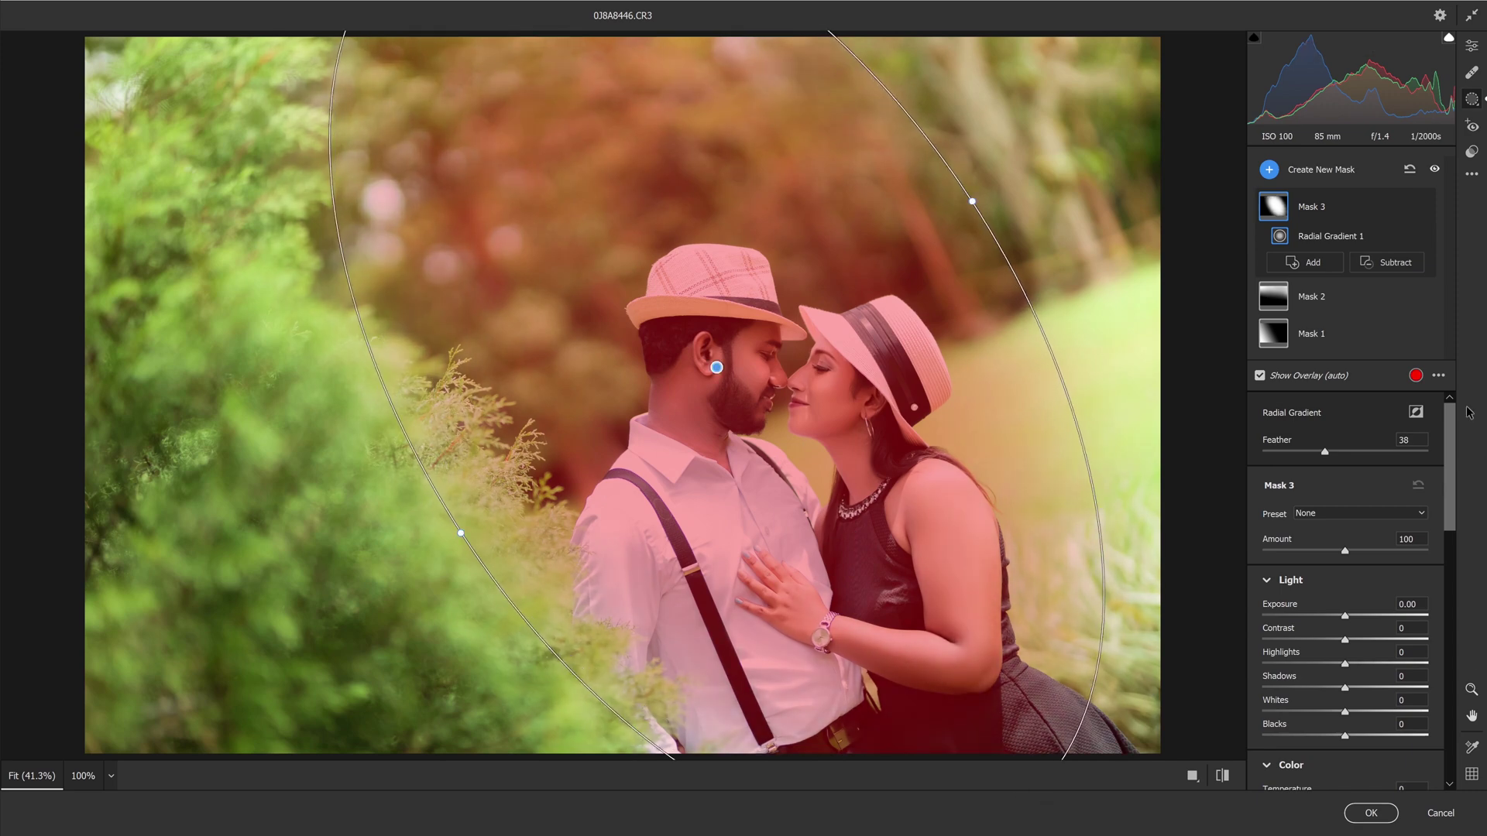
left_click(1415, 412)
left_click(1322, 663)
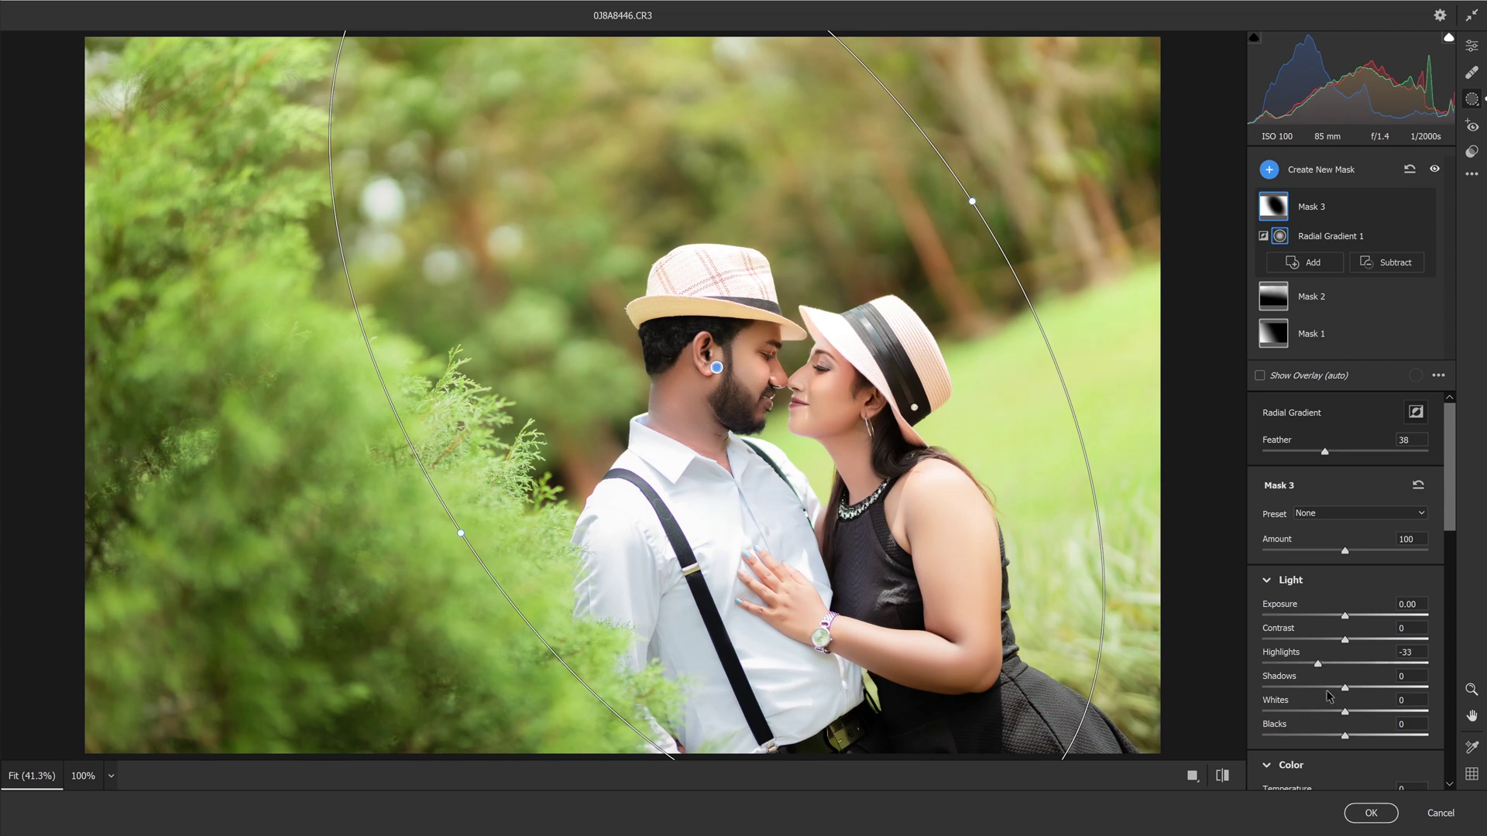
left_click(1343, 616)
key("ctrl+minus")
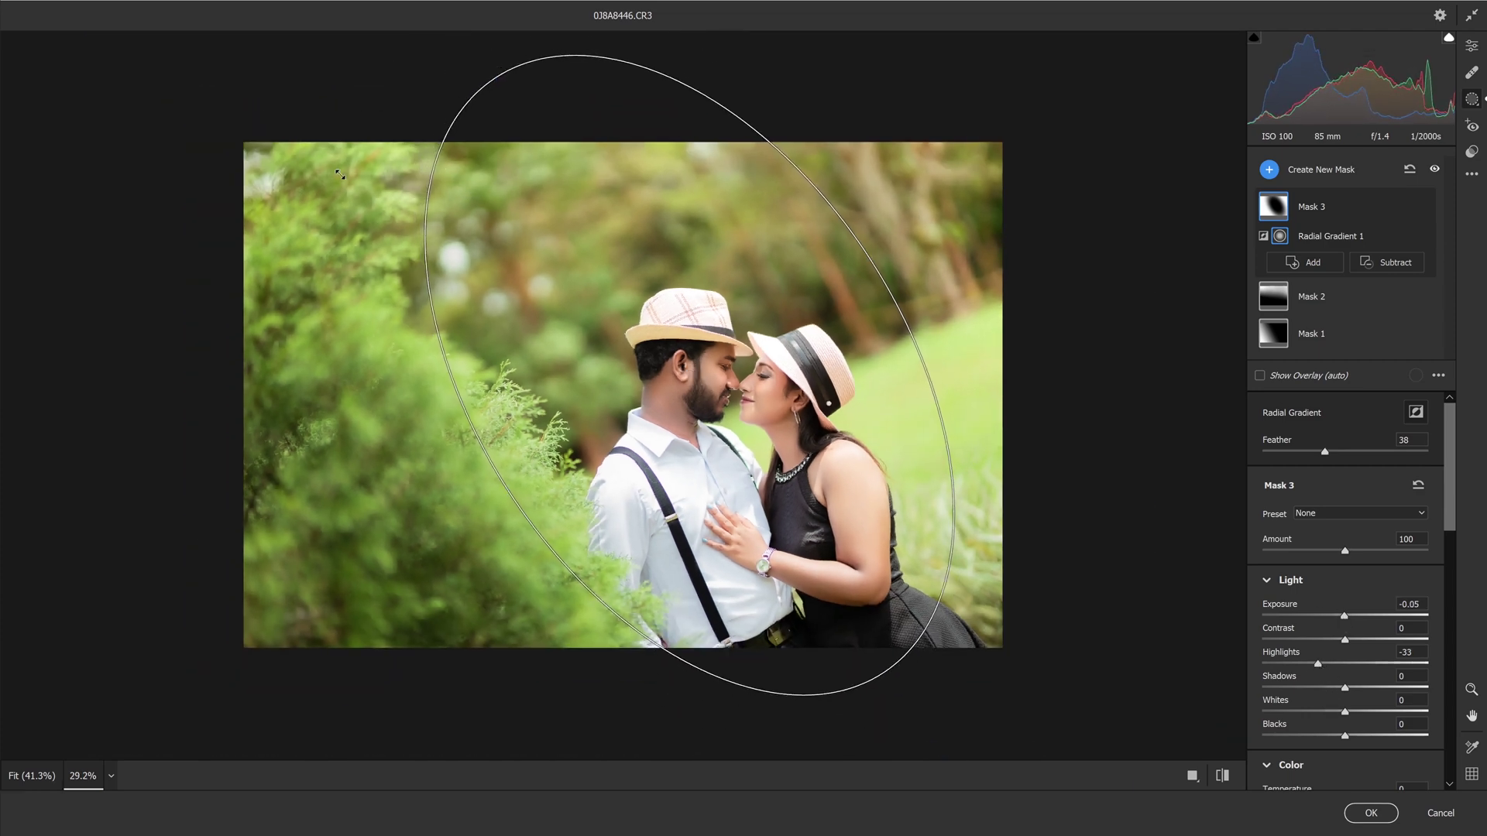
mouse_move(501, 68)
left_mouse_down()
mouse_move(378, 161)
mouse_move(314, 113)
left_mouse_up()
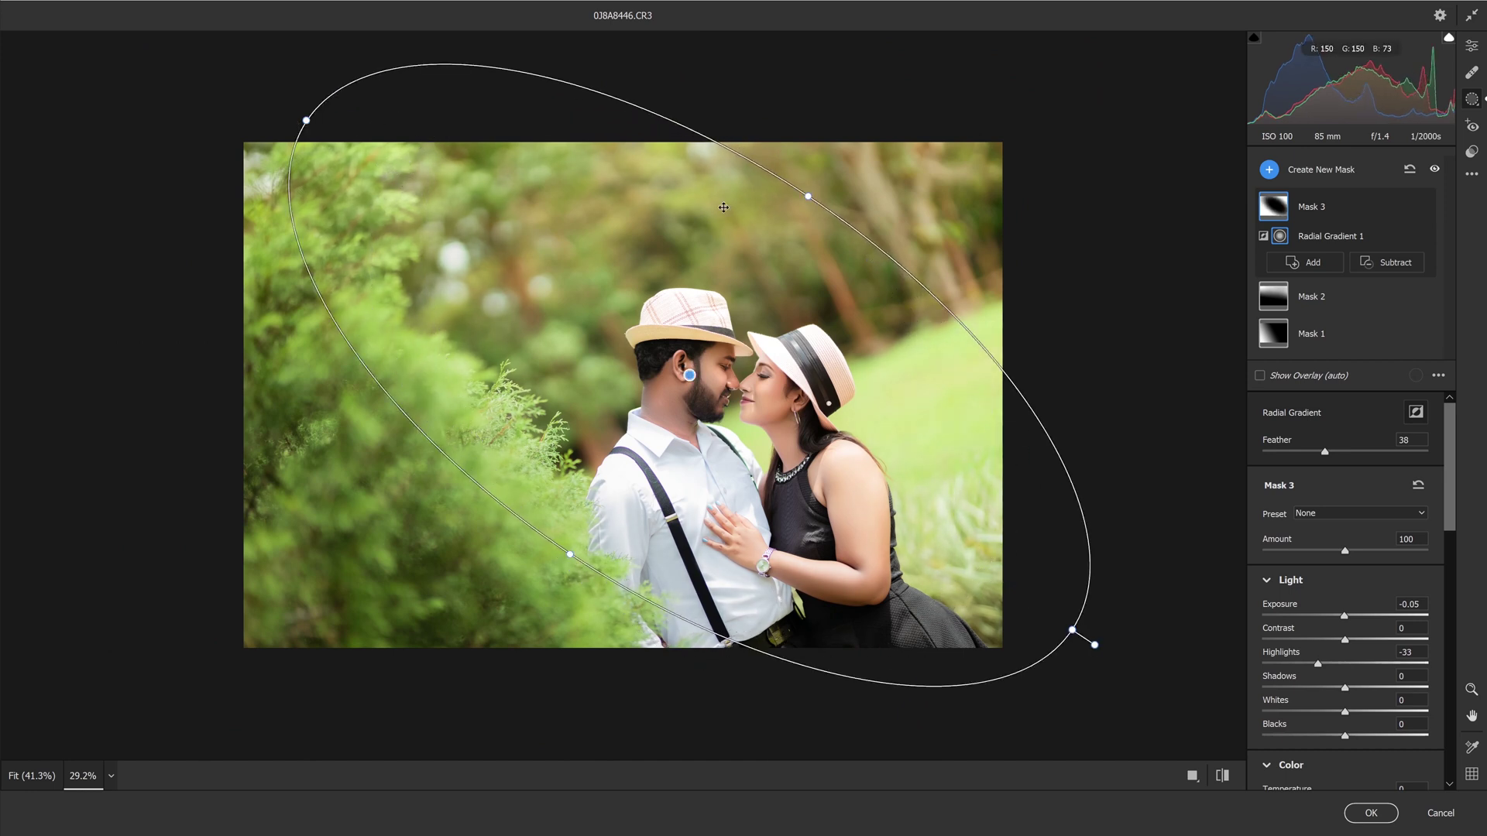
- Reduce texture on a new linear gradient over the upper background and apply the Camera Raw edits
left_click(1471, 48)
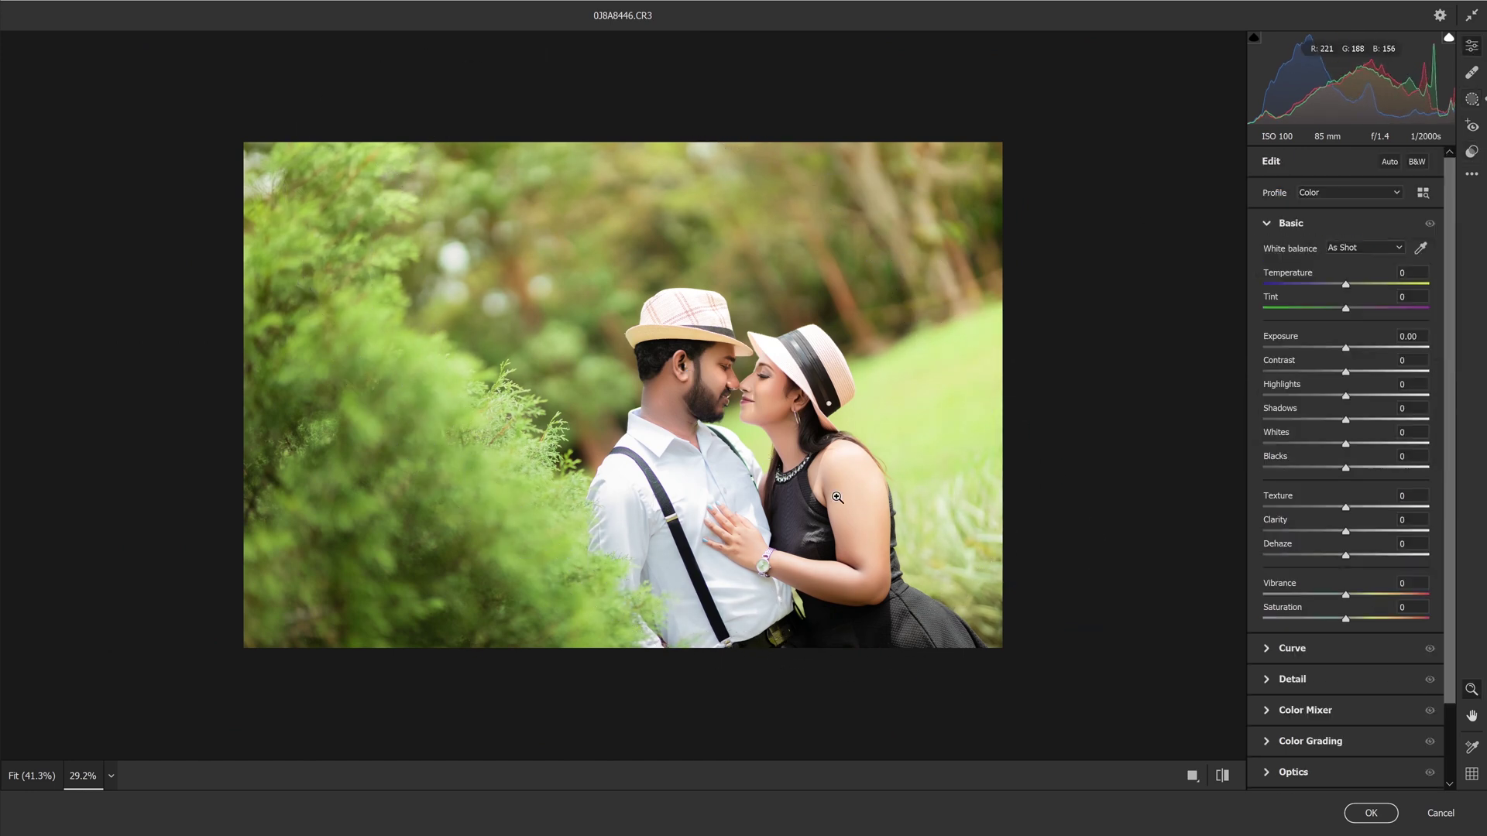
left_click(1472, 99)
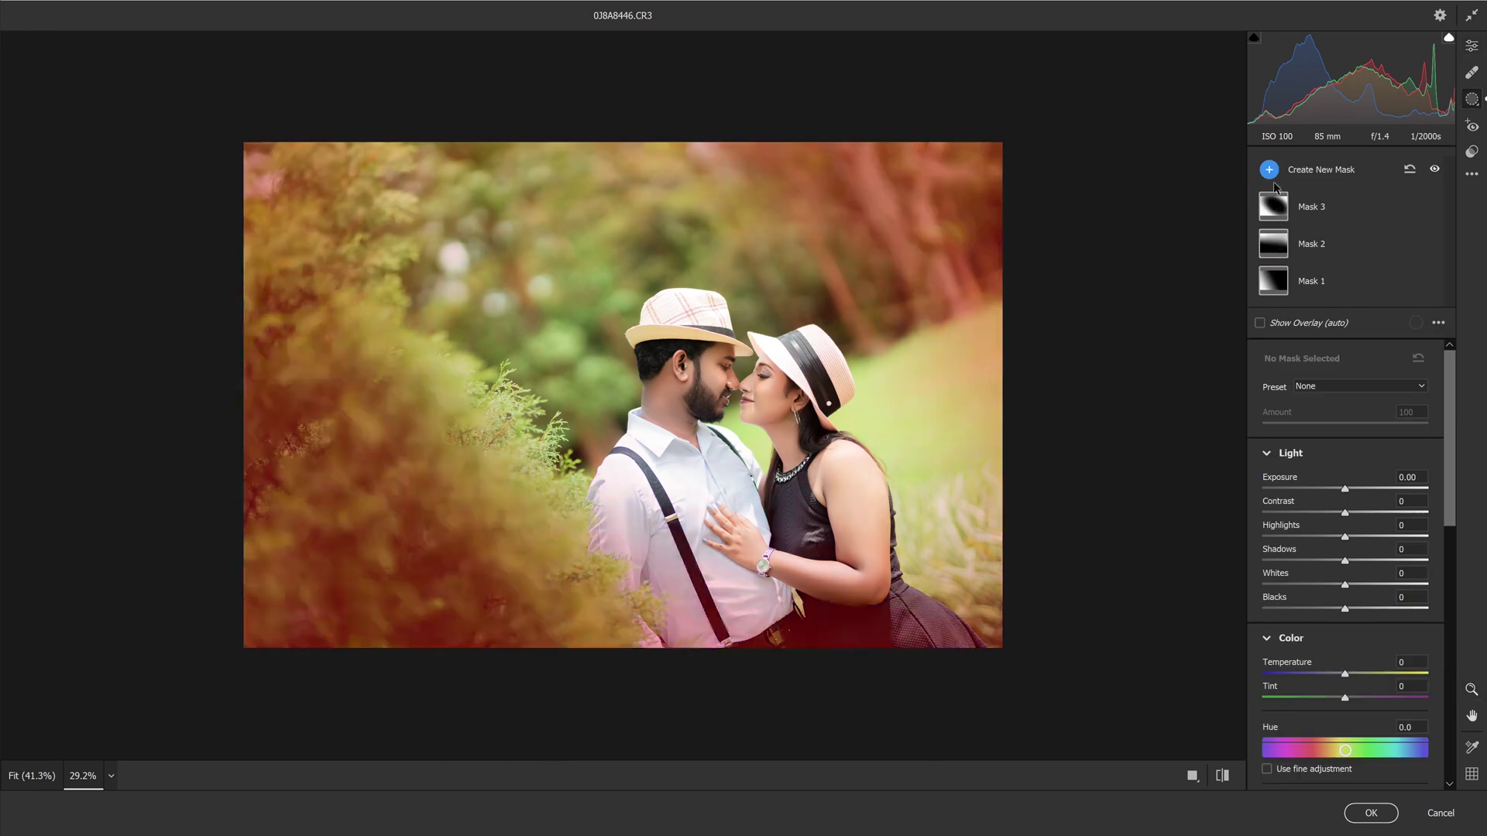
left_click(1269, 169)
left_click(1289, 252)
left_click_drag(804, 281, 622, 648)
scroll(1360, 661, "down", 5)
scroll(1360, 661, "down", 5)
scroll(1361, 661, "down", 3)
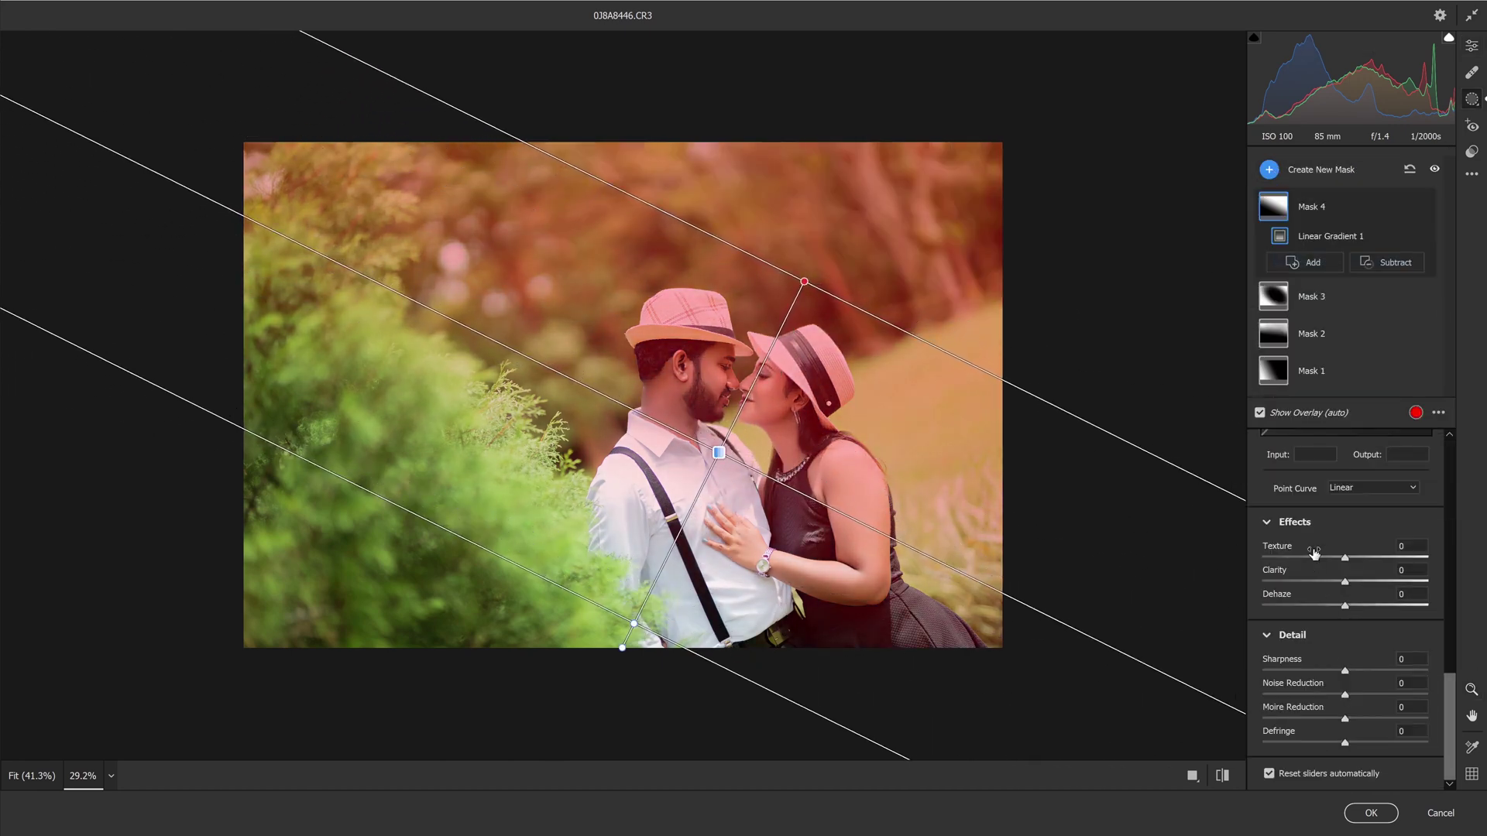
left_click(1299, 558)
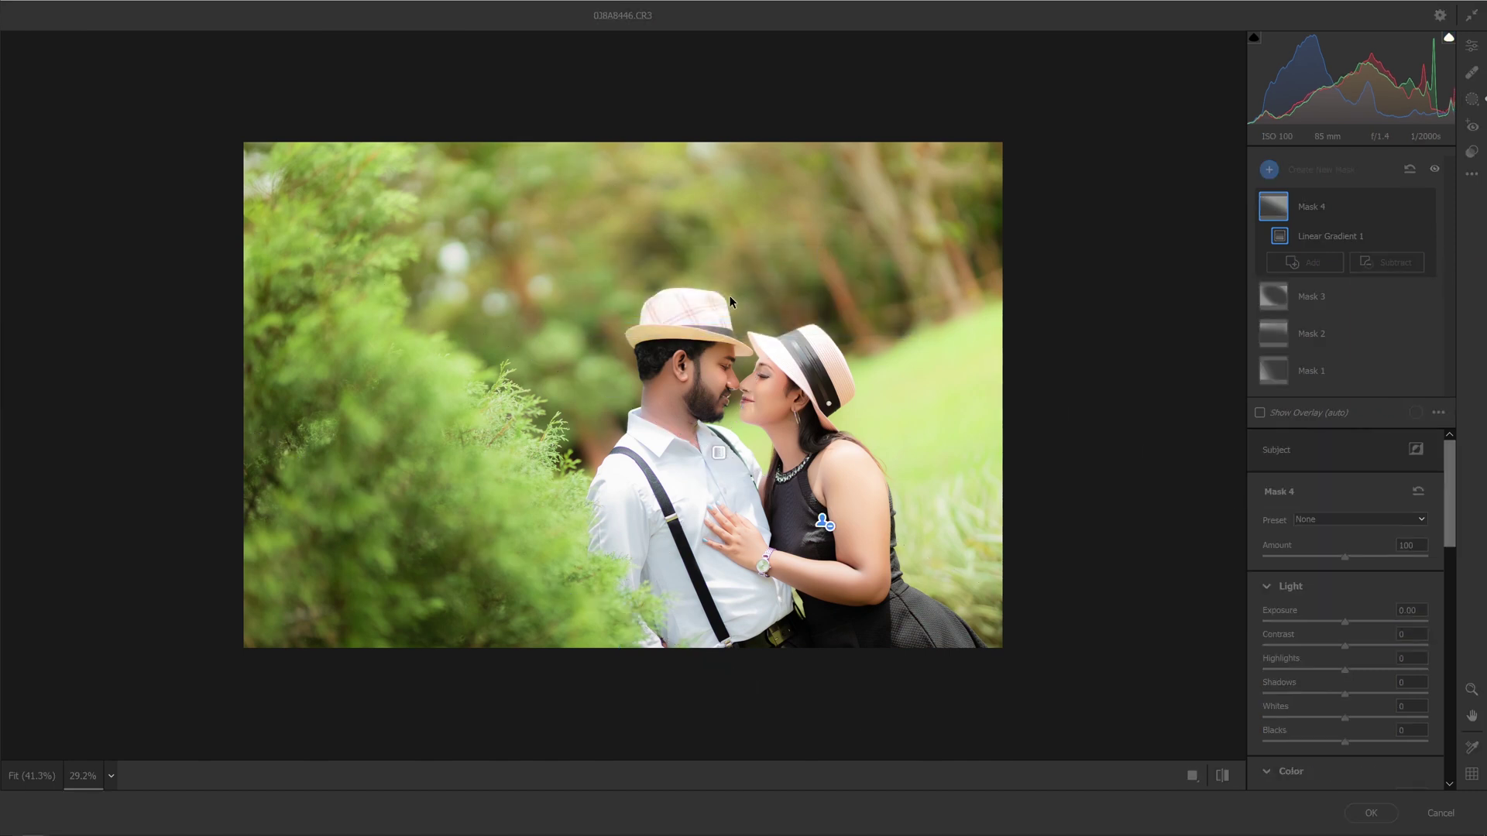
left_click(1355, 813)
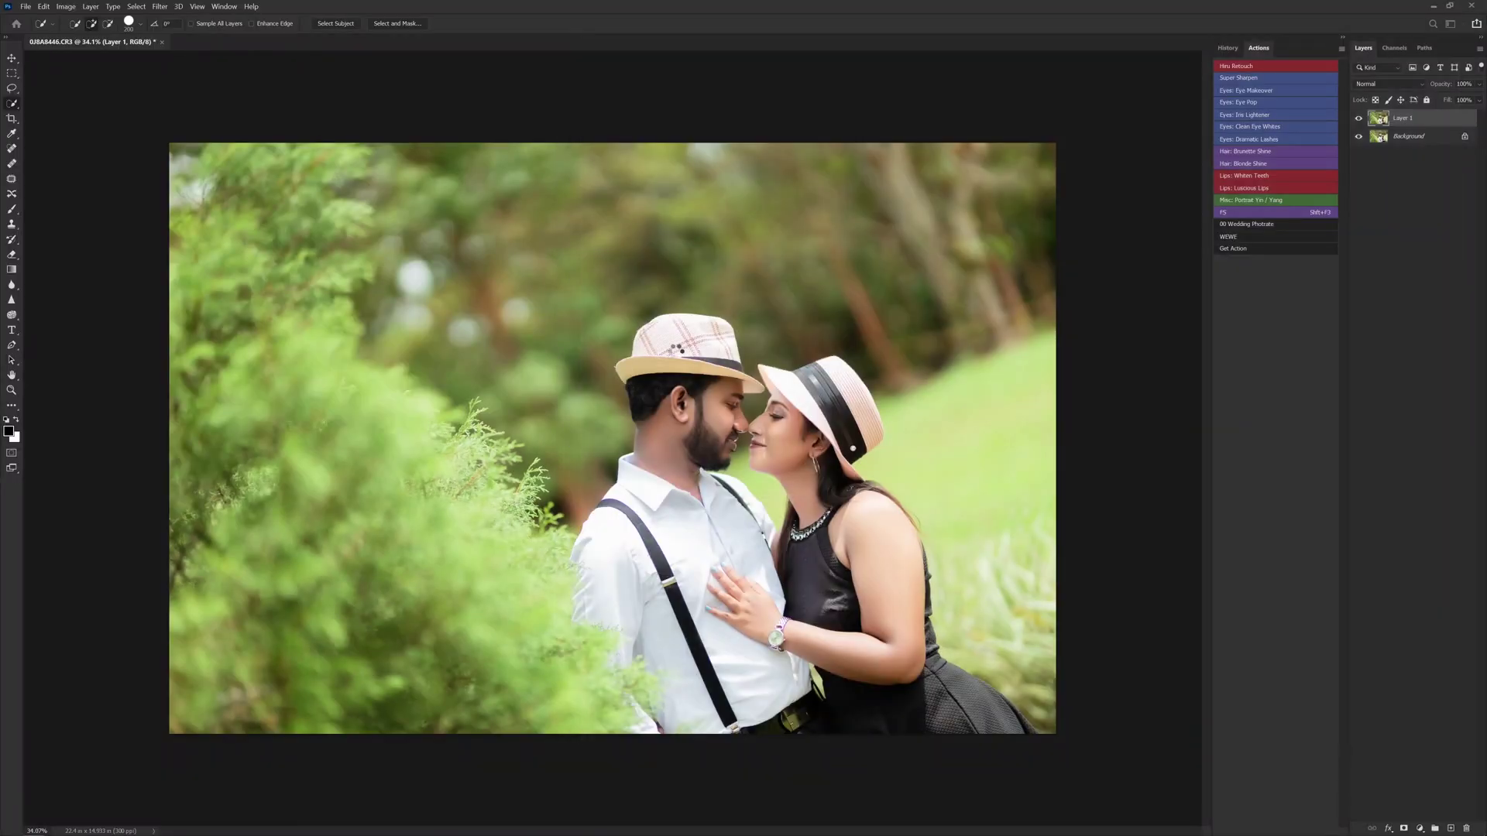
- Compare Layer 1 before and after, then merge it into the Background
left_click(1359, 118)
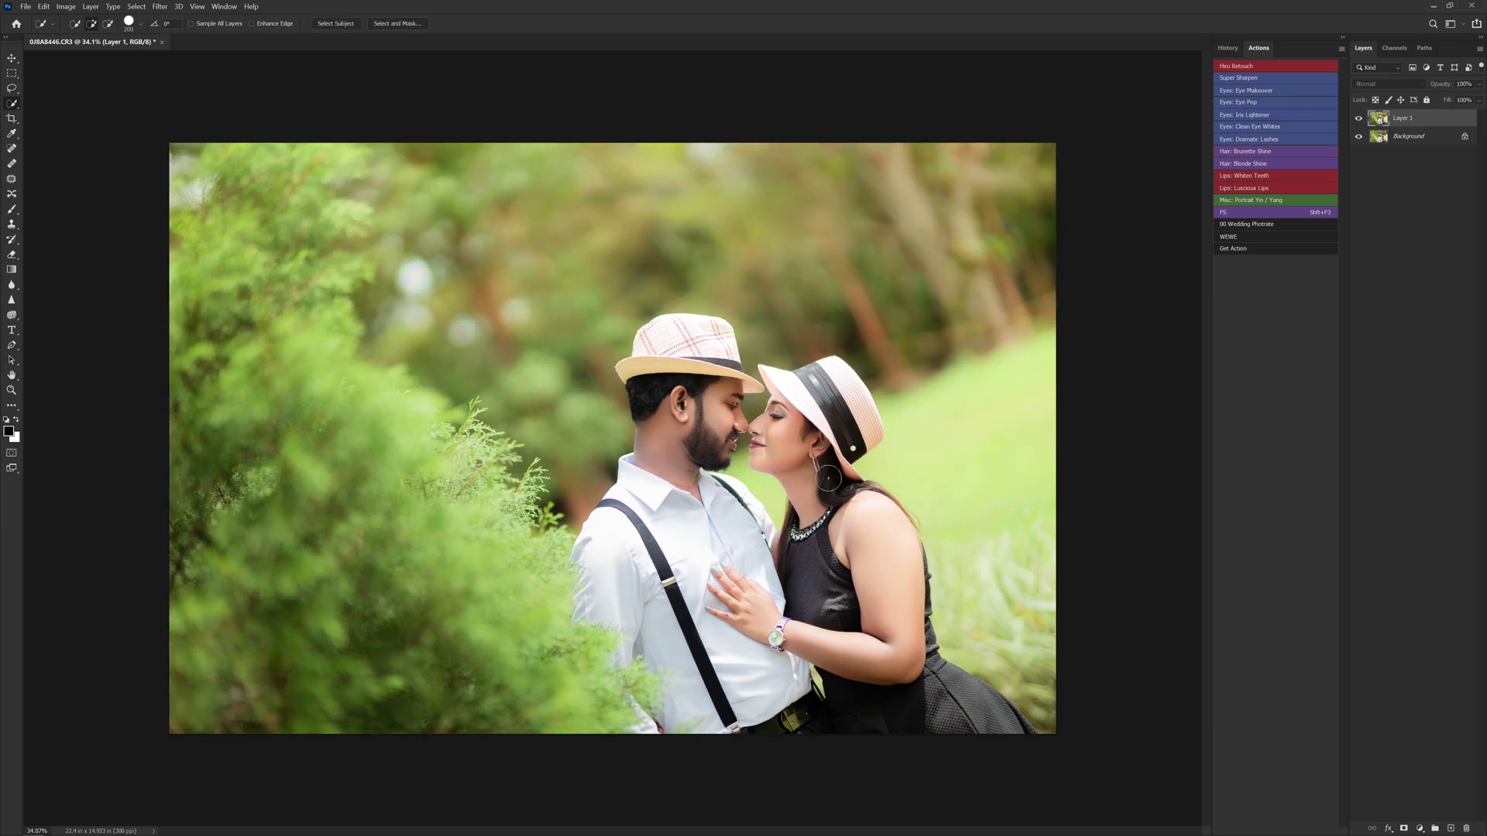
key("v")
left_click(1358, 118)
left_click(1359, 119)
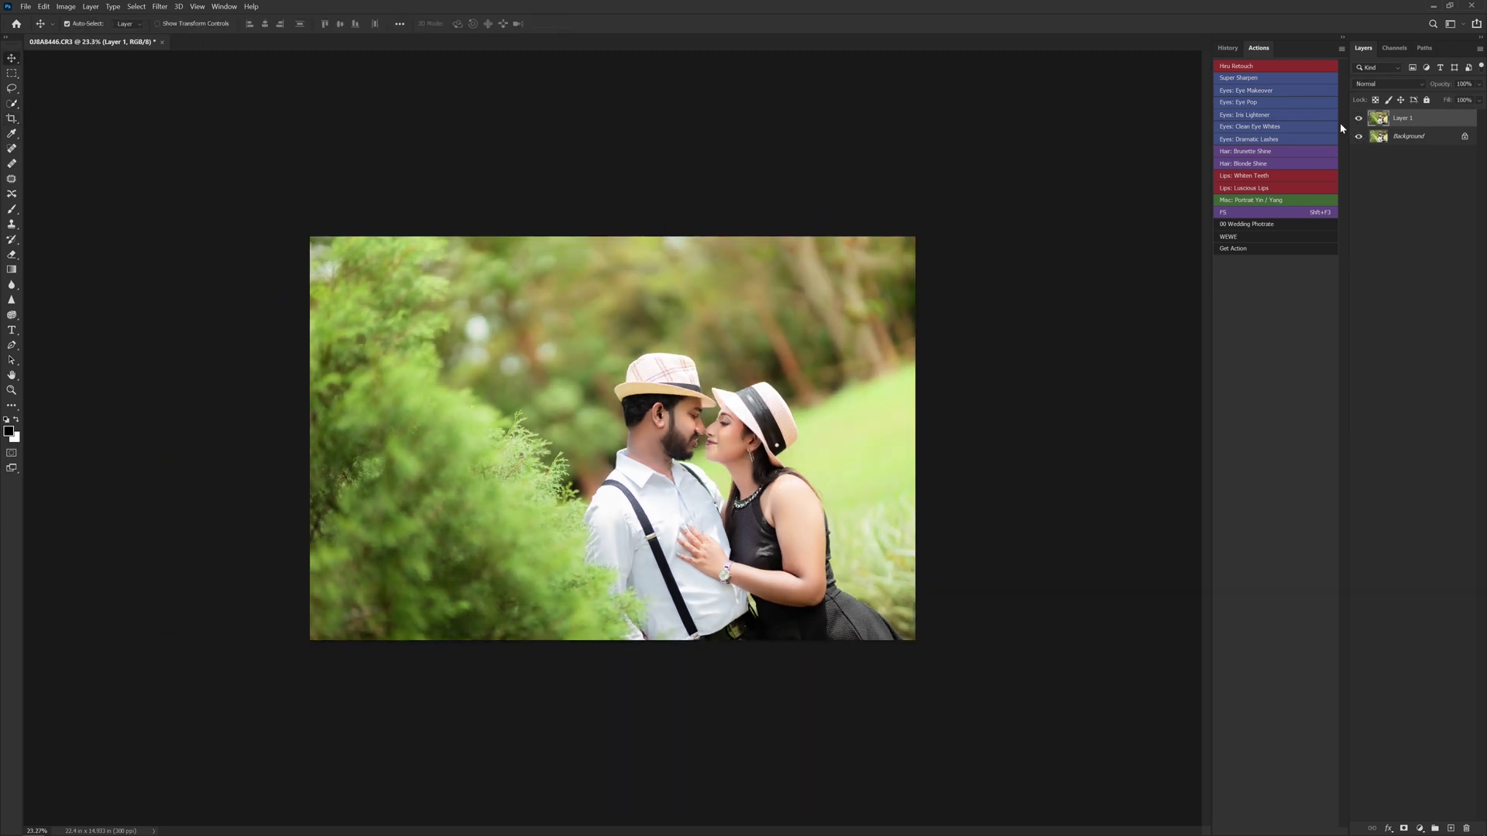
key("ctrl+e")
- Run the Super Sharpen action, accepting its warning and strength messages
scroll(746, 486, "up", 5)
left_click(1264, 77)
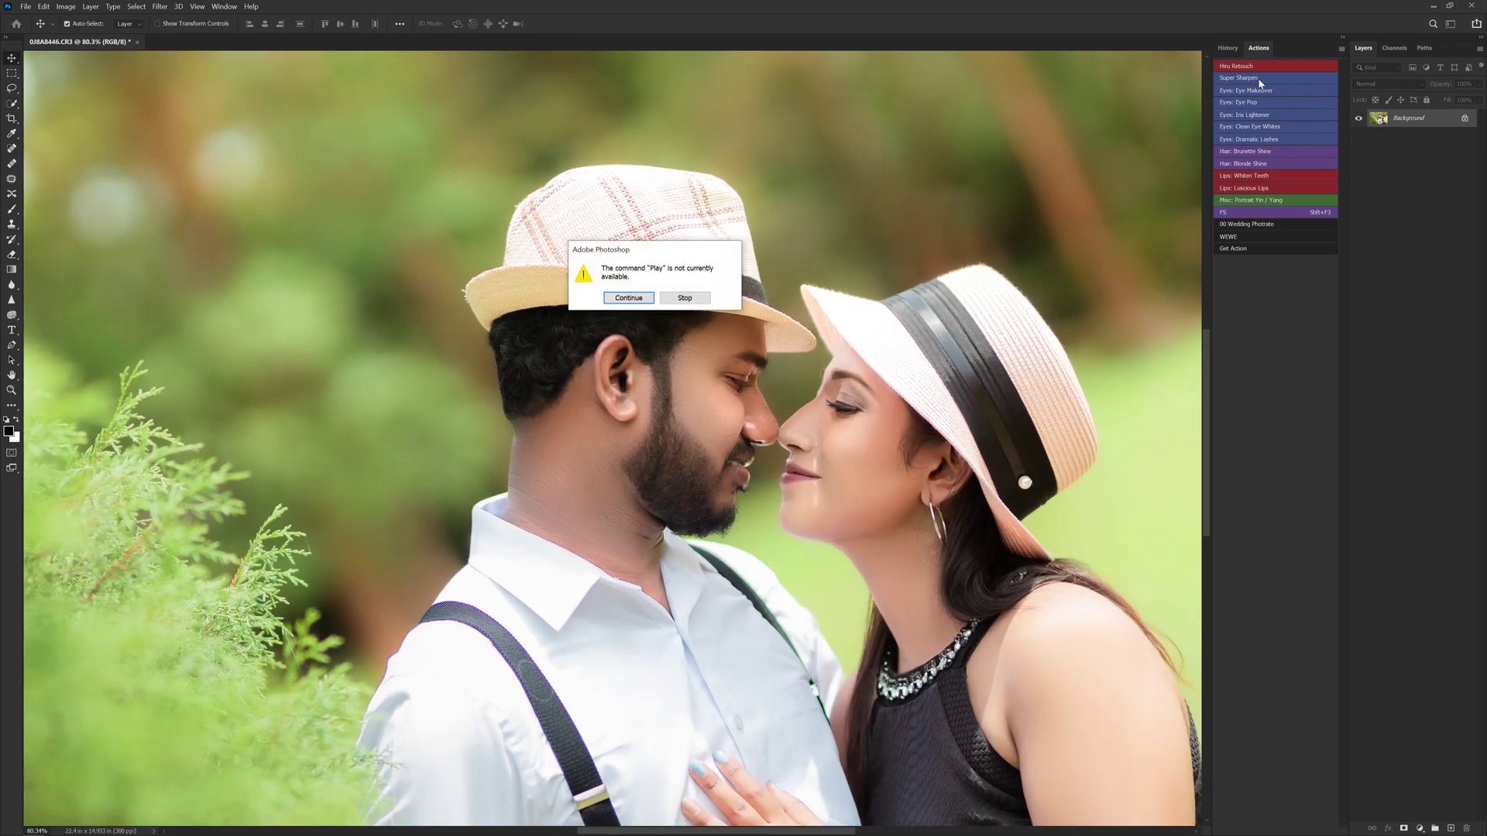
key("Return")
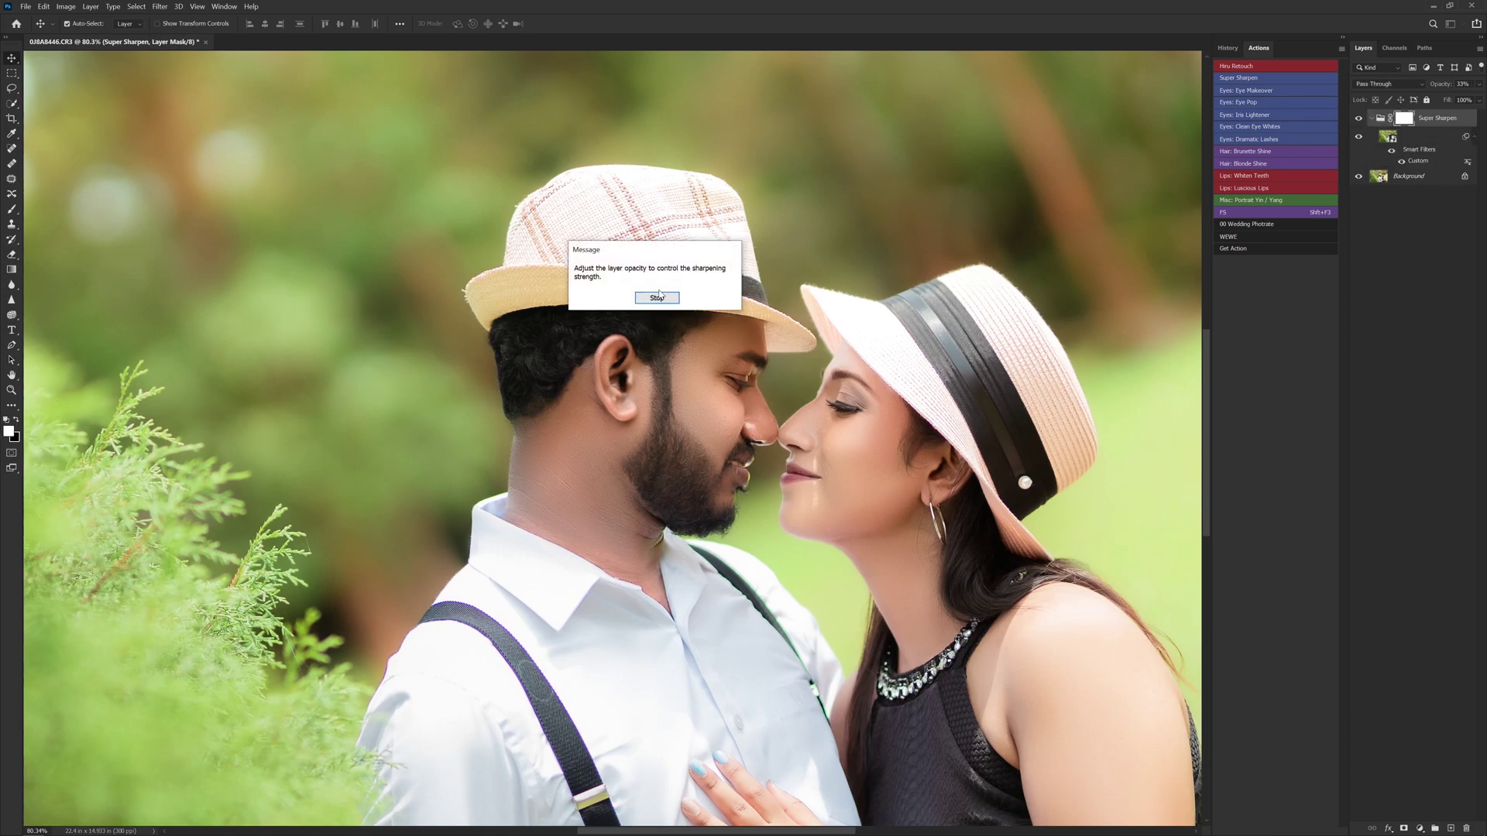
left_click(661, 297)
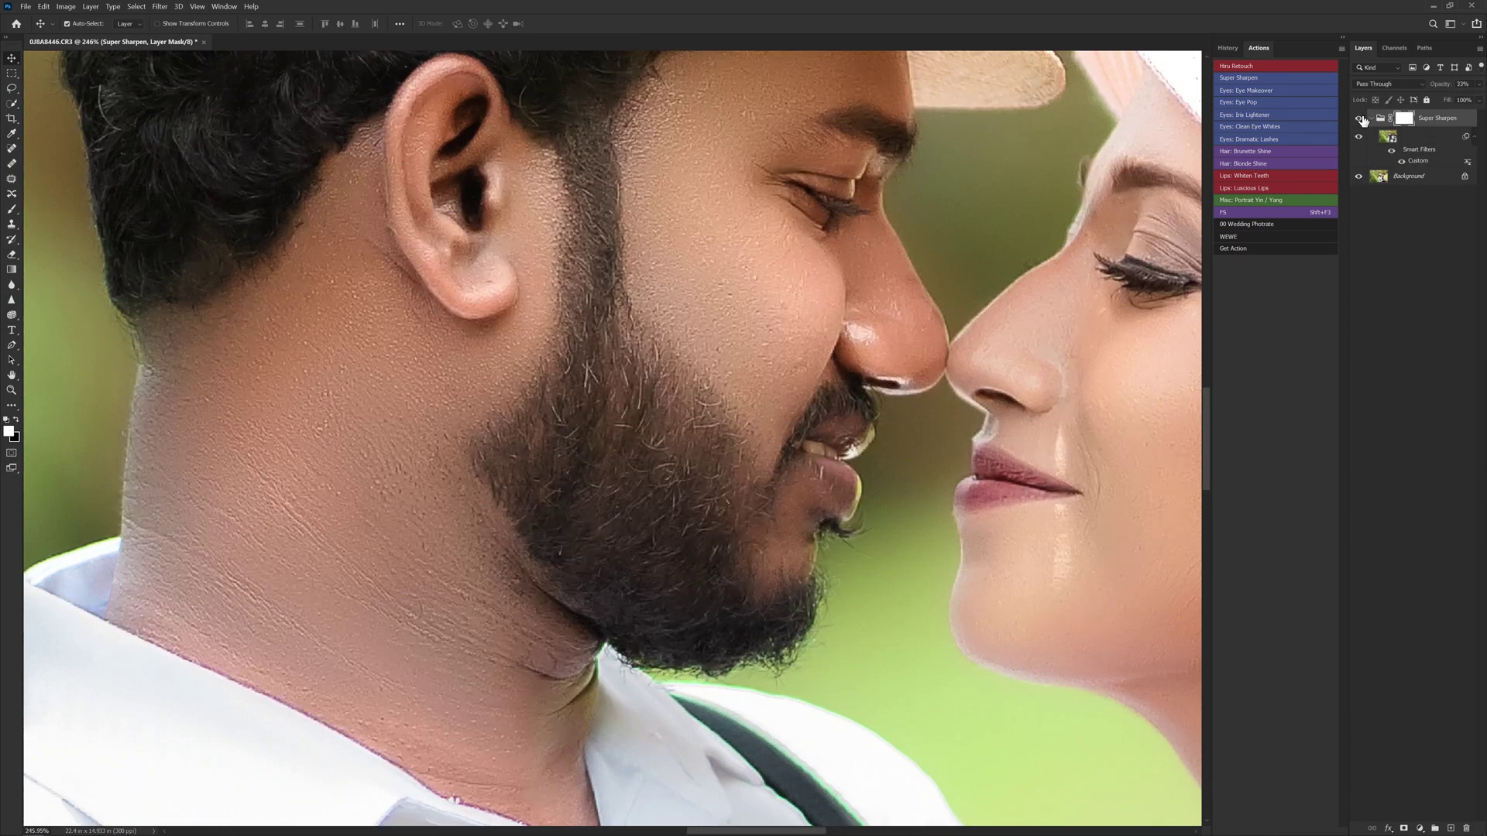
scroll(689, 488, "down", 5)
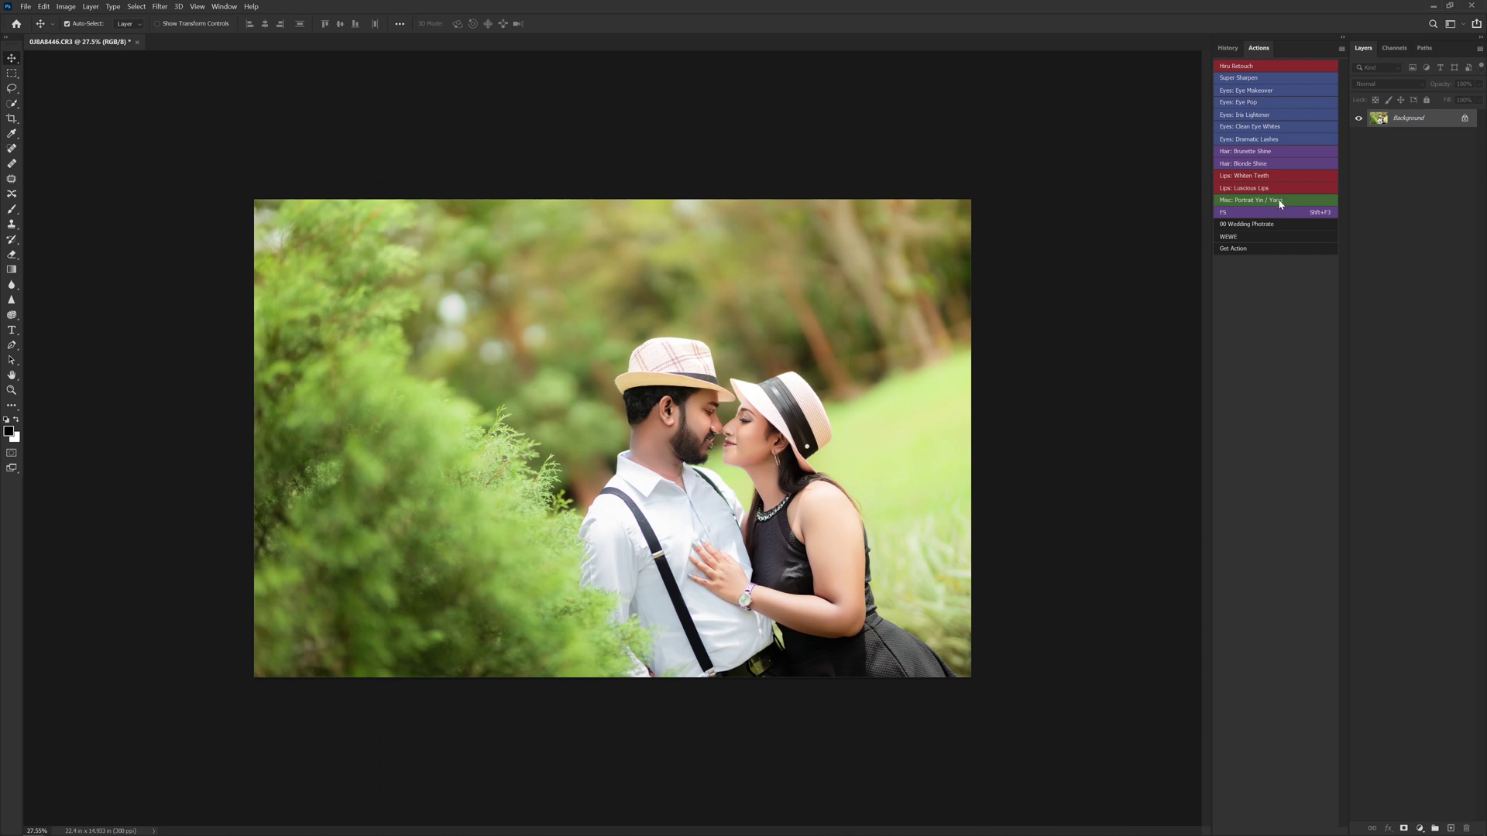
- Run the Portrait Yin / Yang action, target the Yin (Darken) mask, and enlarge the brush
left_click(1280, 201)
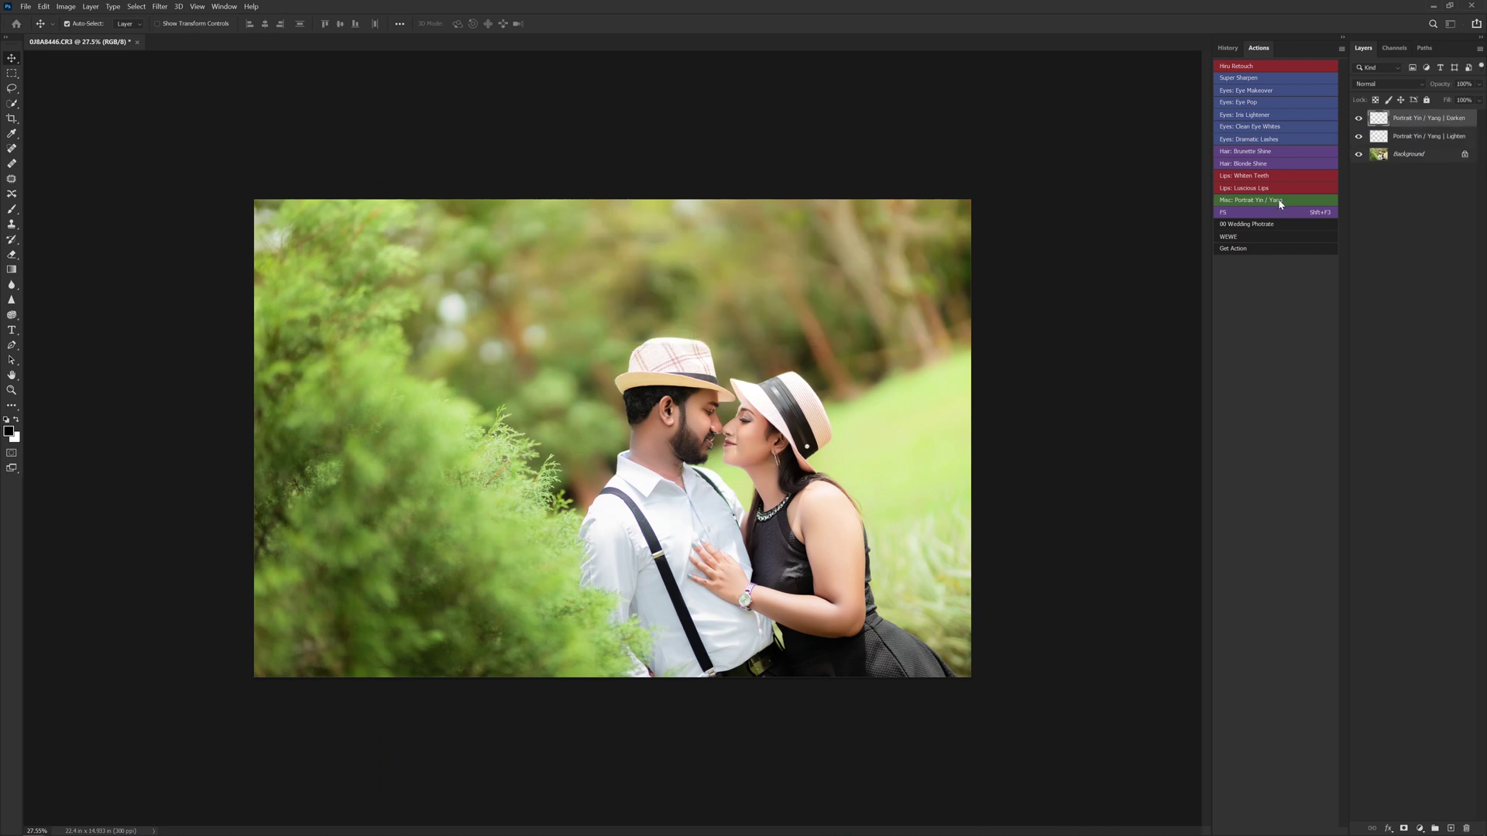
left_click(1397, 120)
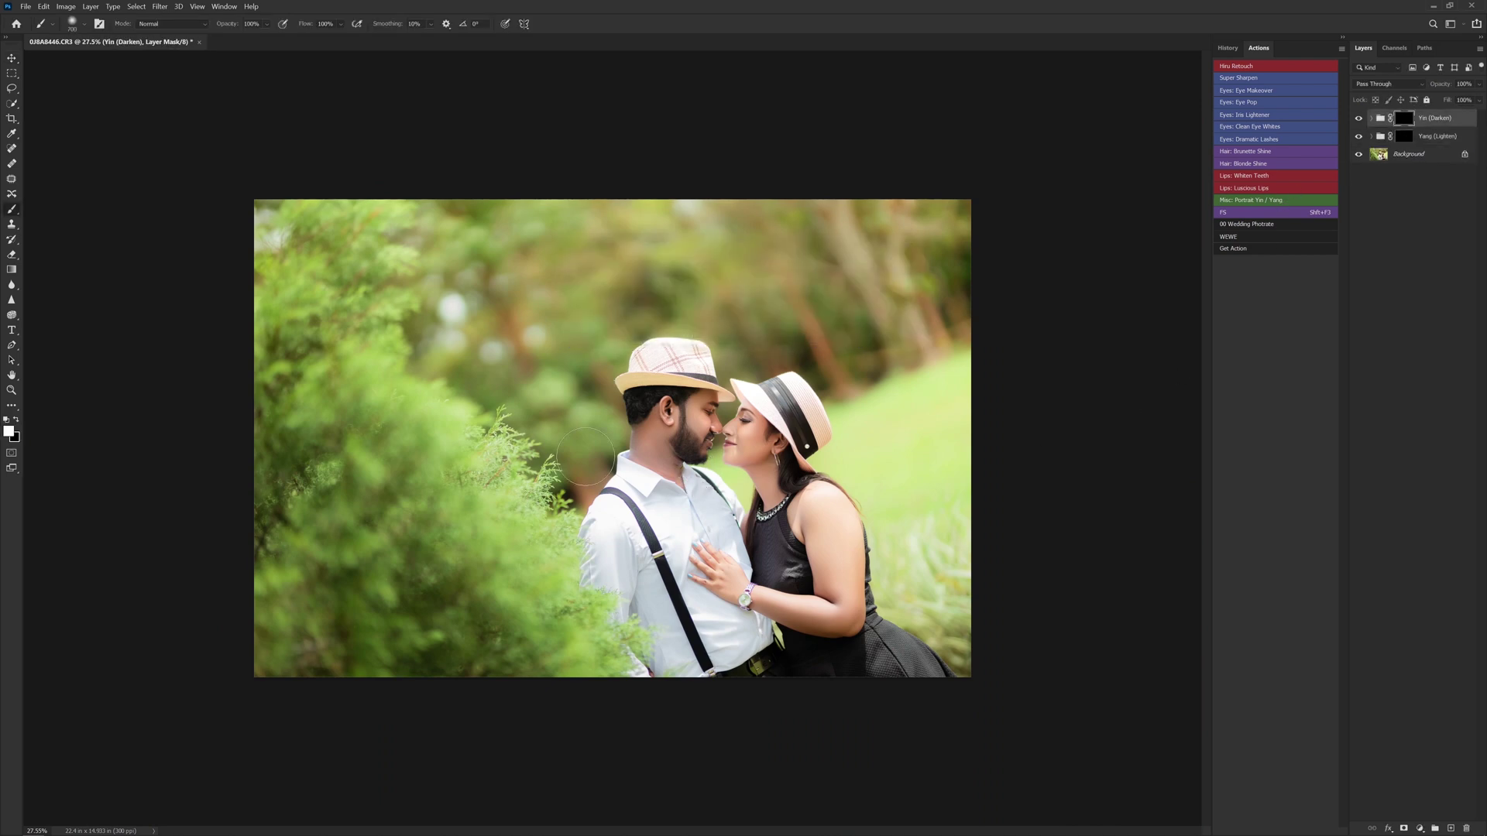
key("bracketright")
key("bracketright")
key("bracketright")
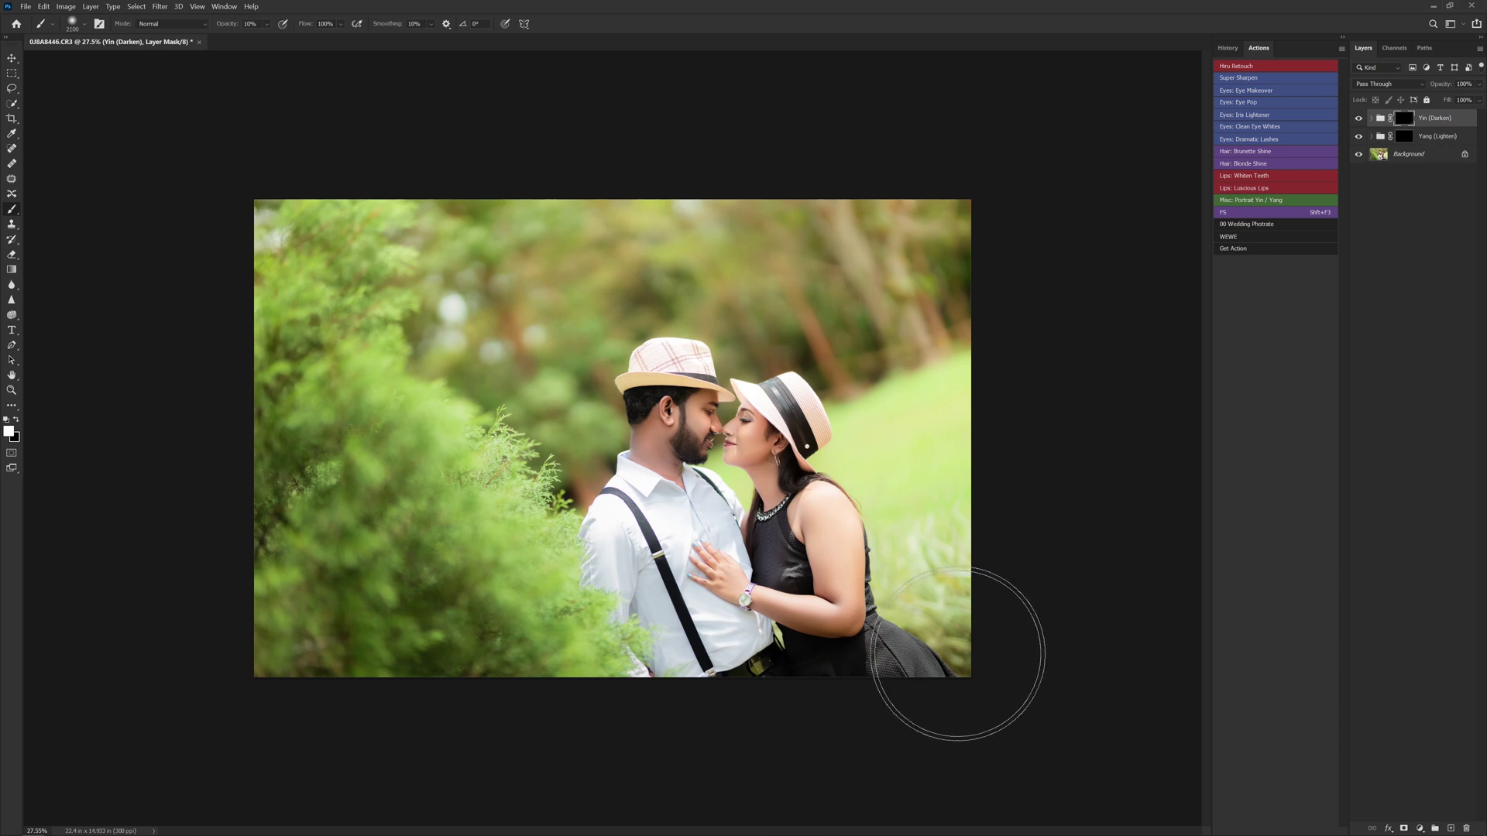
key("bracketright")
key("bracketright")
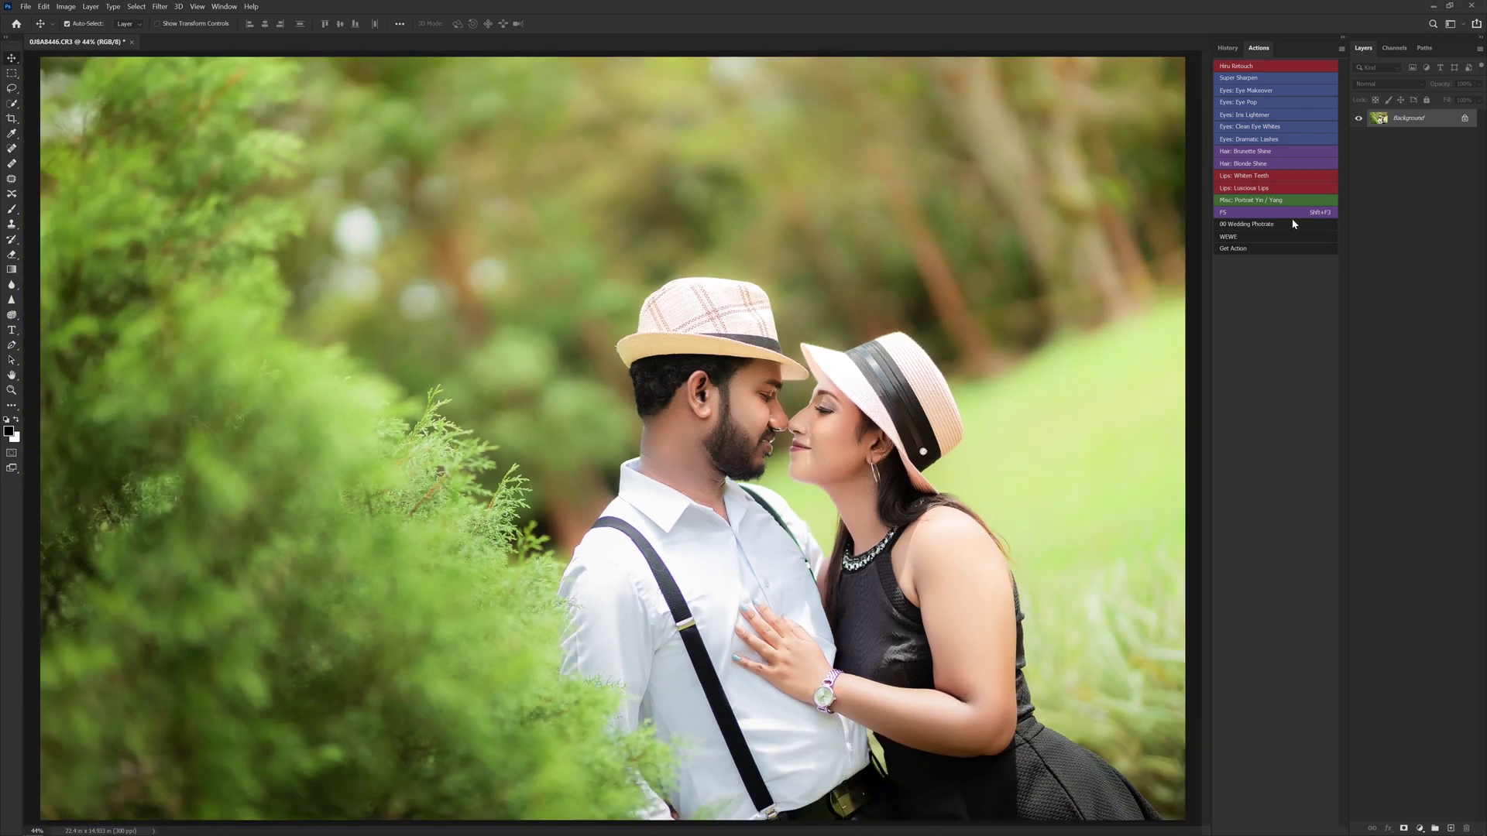
- Rerun the Portrait Yin / Yang setup and paint the hat band darker on the Yin mask
left_click(1273, 200)
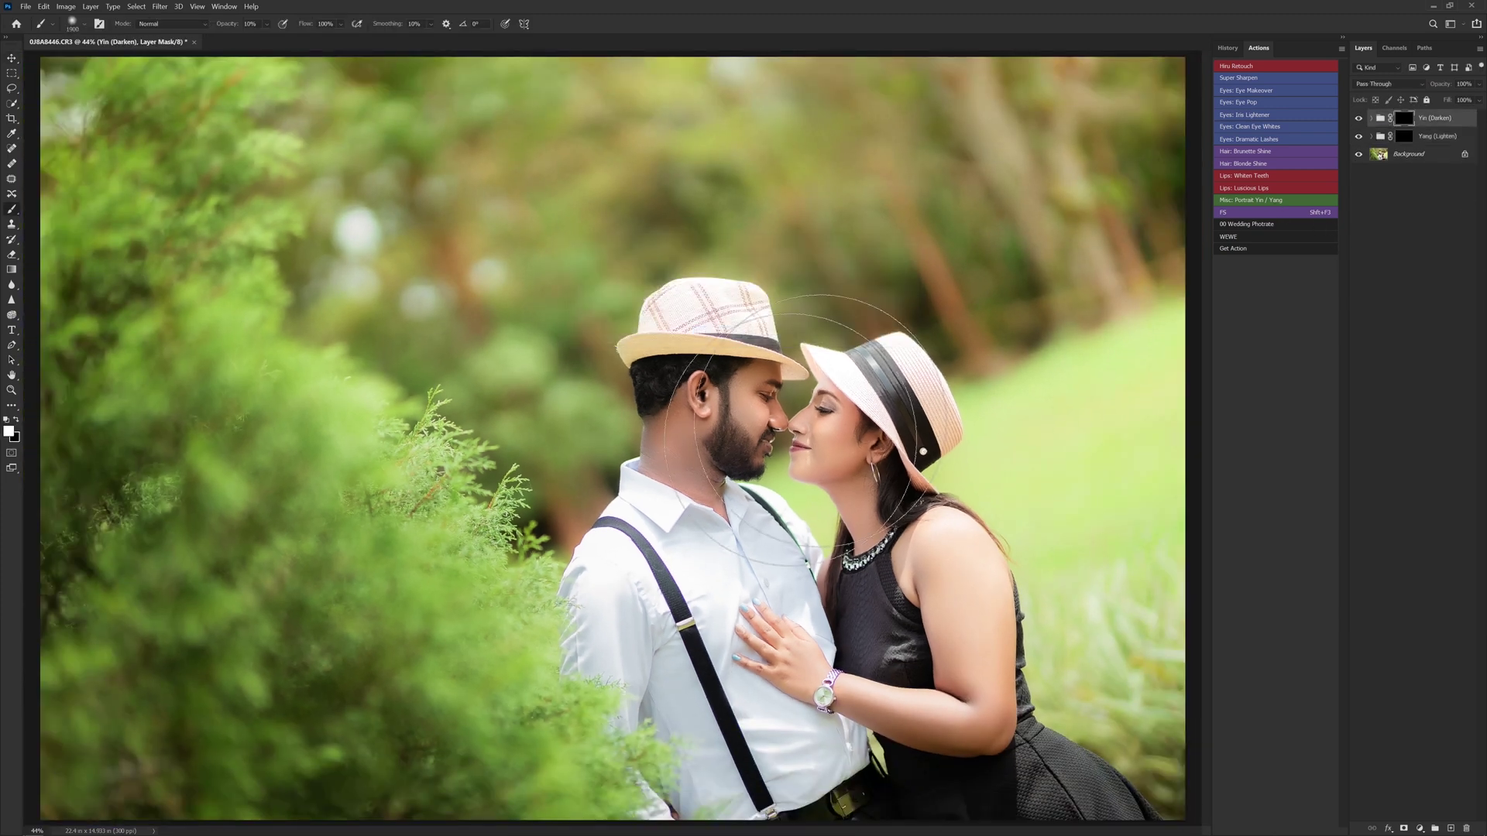
scroll(677, 393, "up", 5)
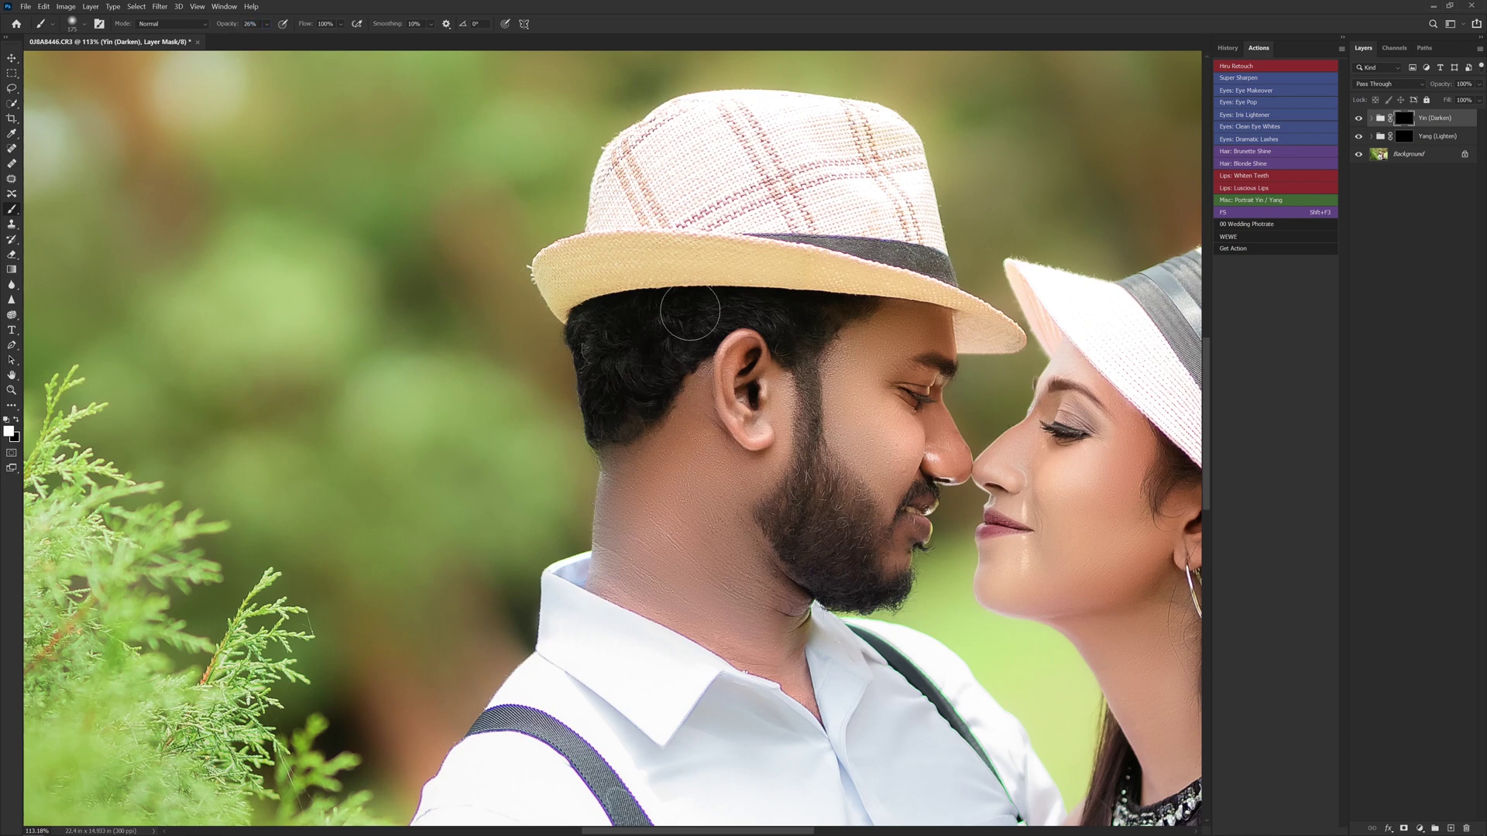
key("bracketright")
key("bracketright")
key("bracketright")
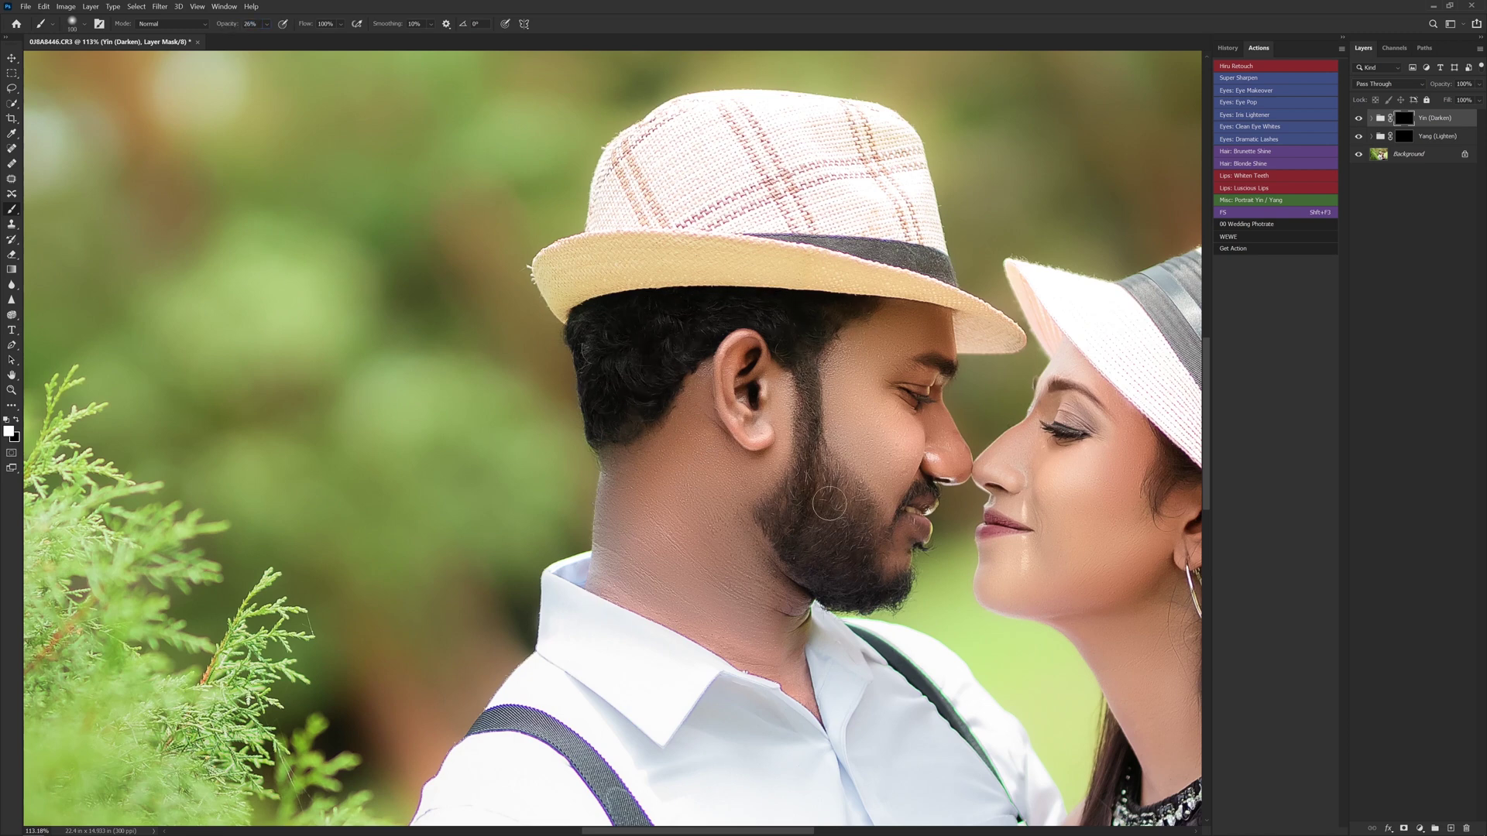
scroll(889, 586, "down", 5)
scroll(1016, 547, "up", 5)
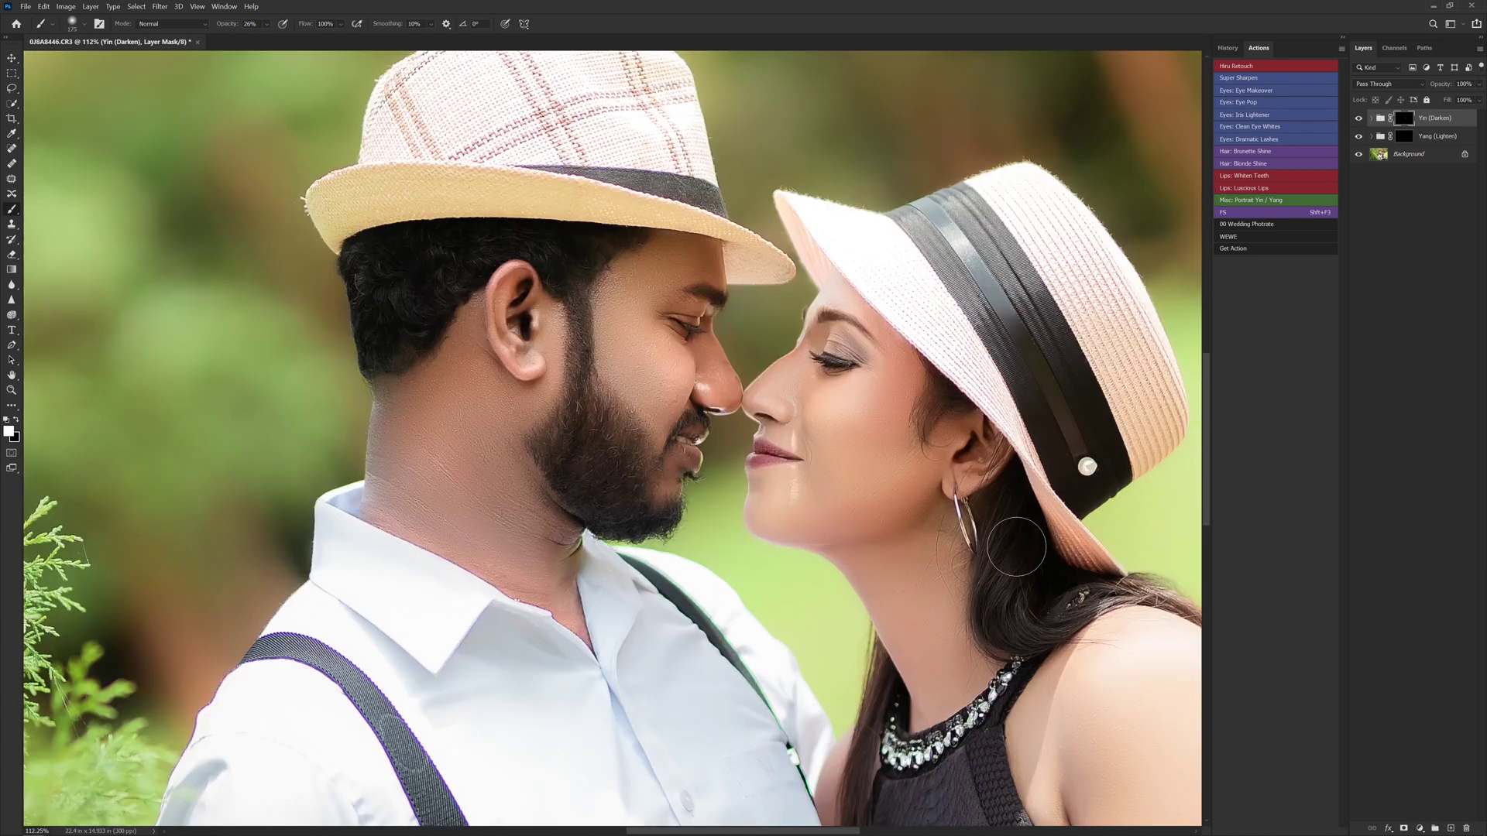
key("bracketright")
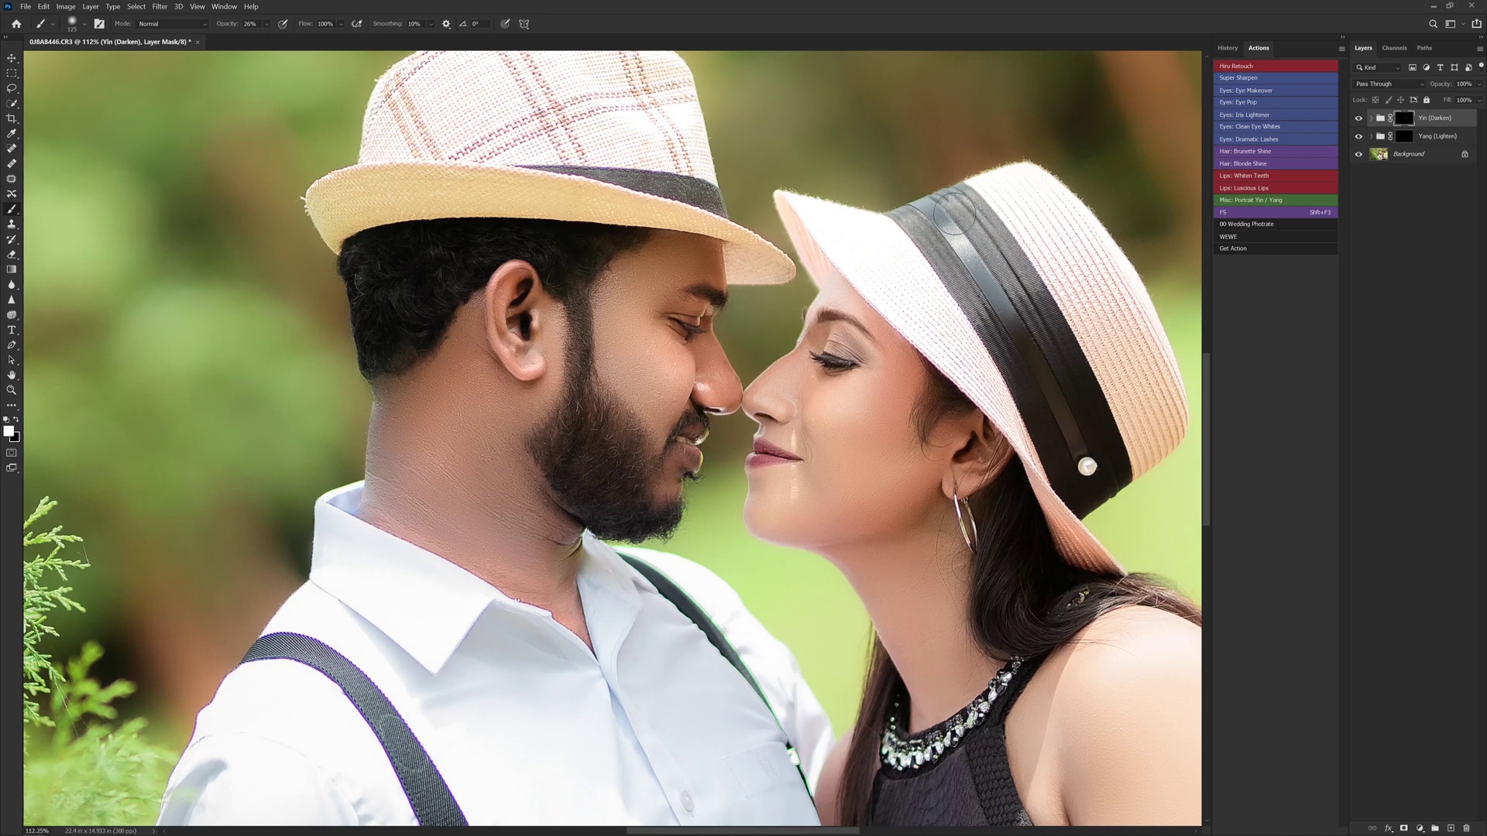
key("bracketright")
left_click_drag(939, 214, 969, 269)
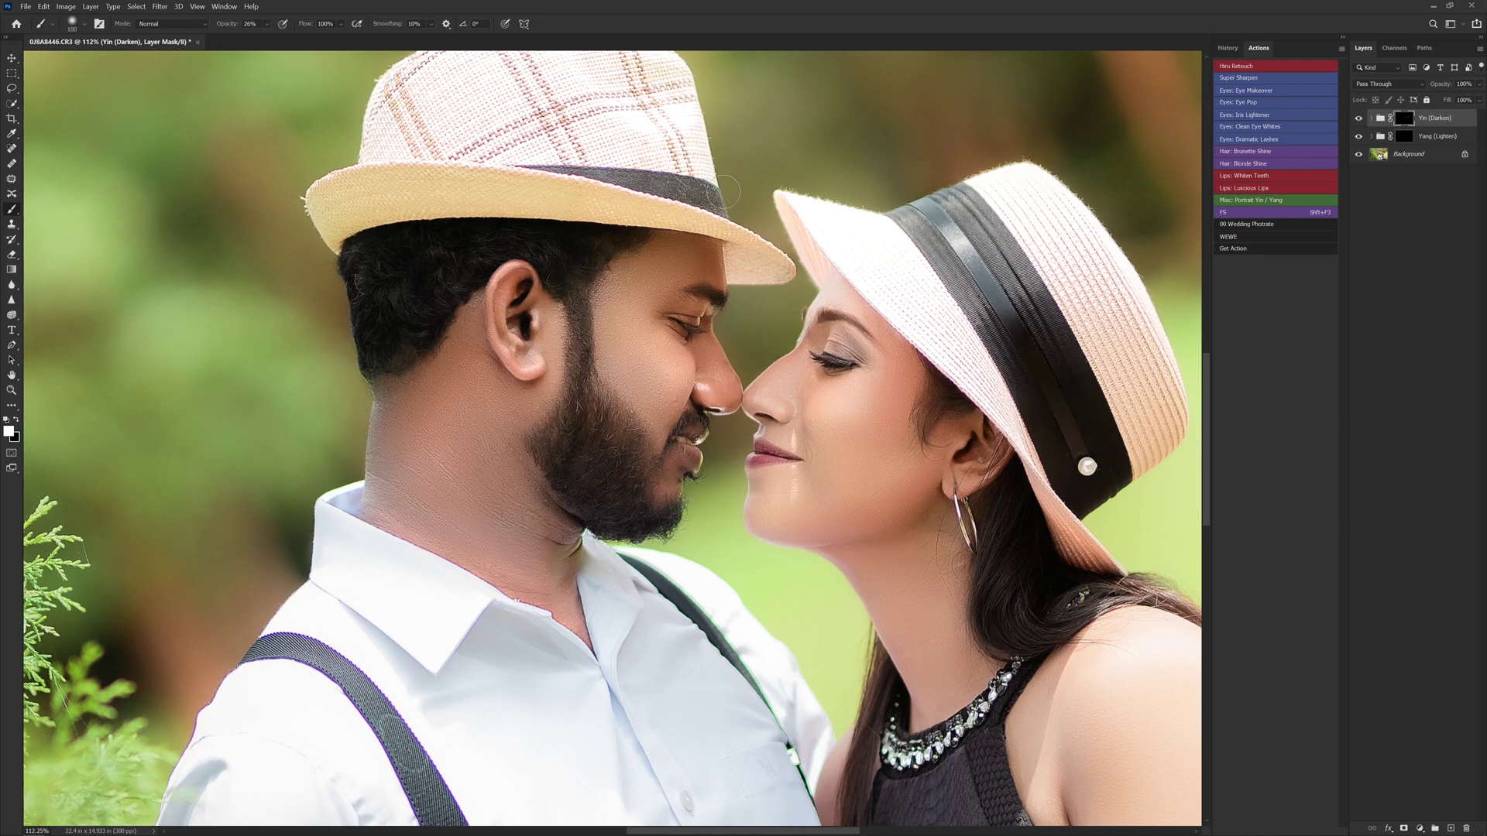
- Darken the left-side bushes on the Yin mask and flatten the dodge-and-burn layers
key("bracketright")
scroll(620, 183, "down", 3)
scroll(652, 308, "down", 2)
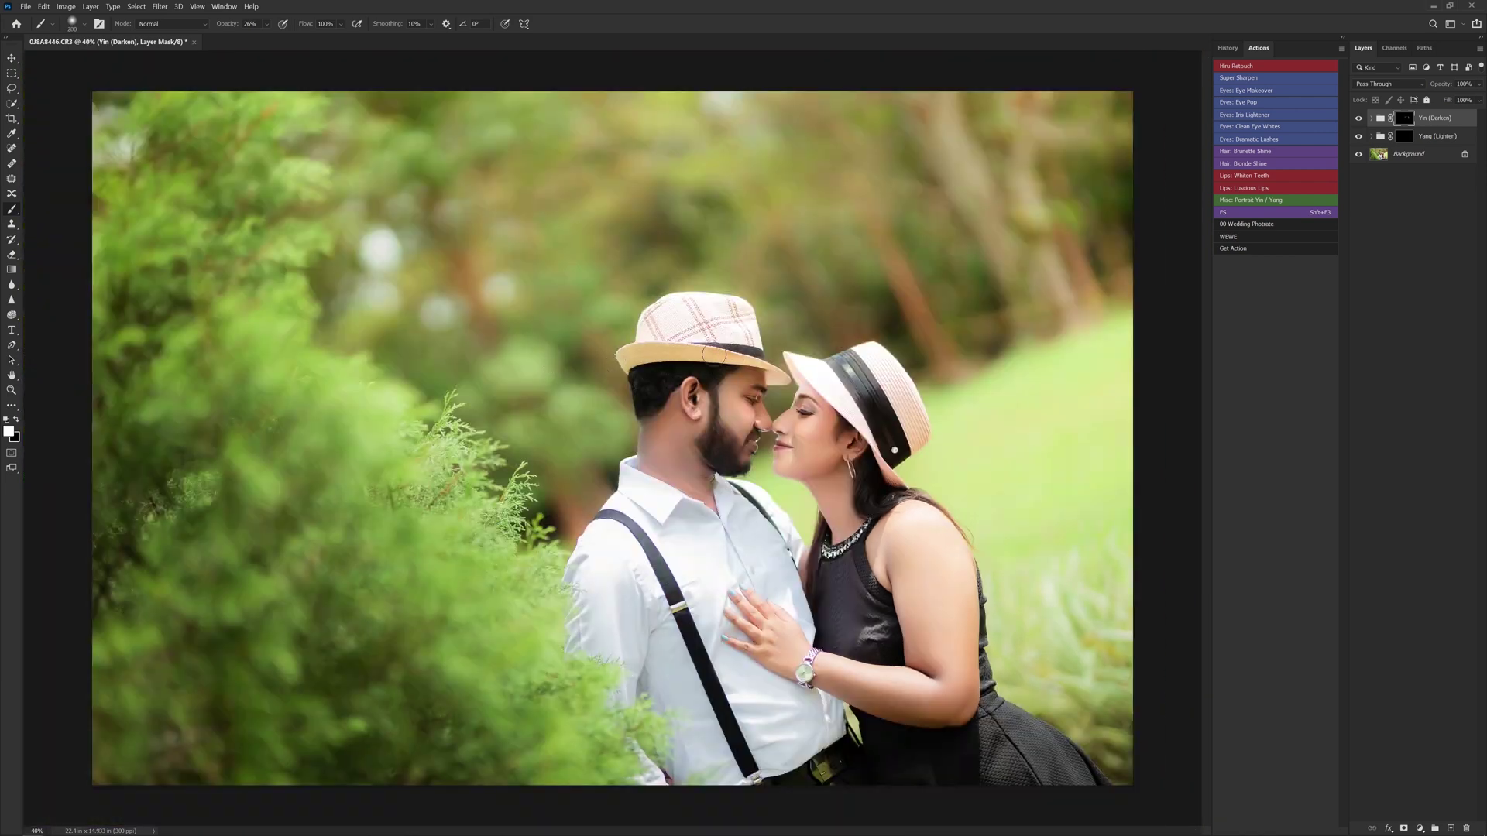
scroll(658, 331, "down", 2)
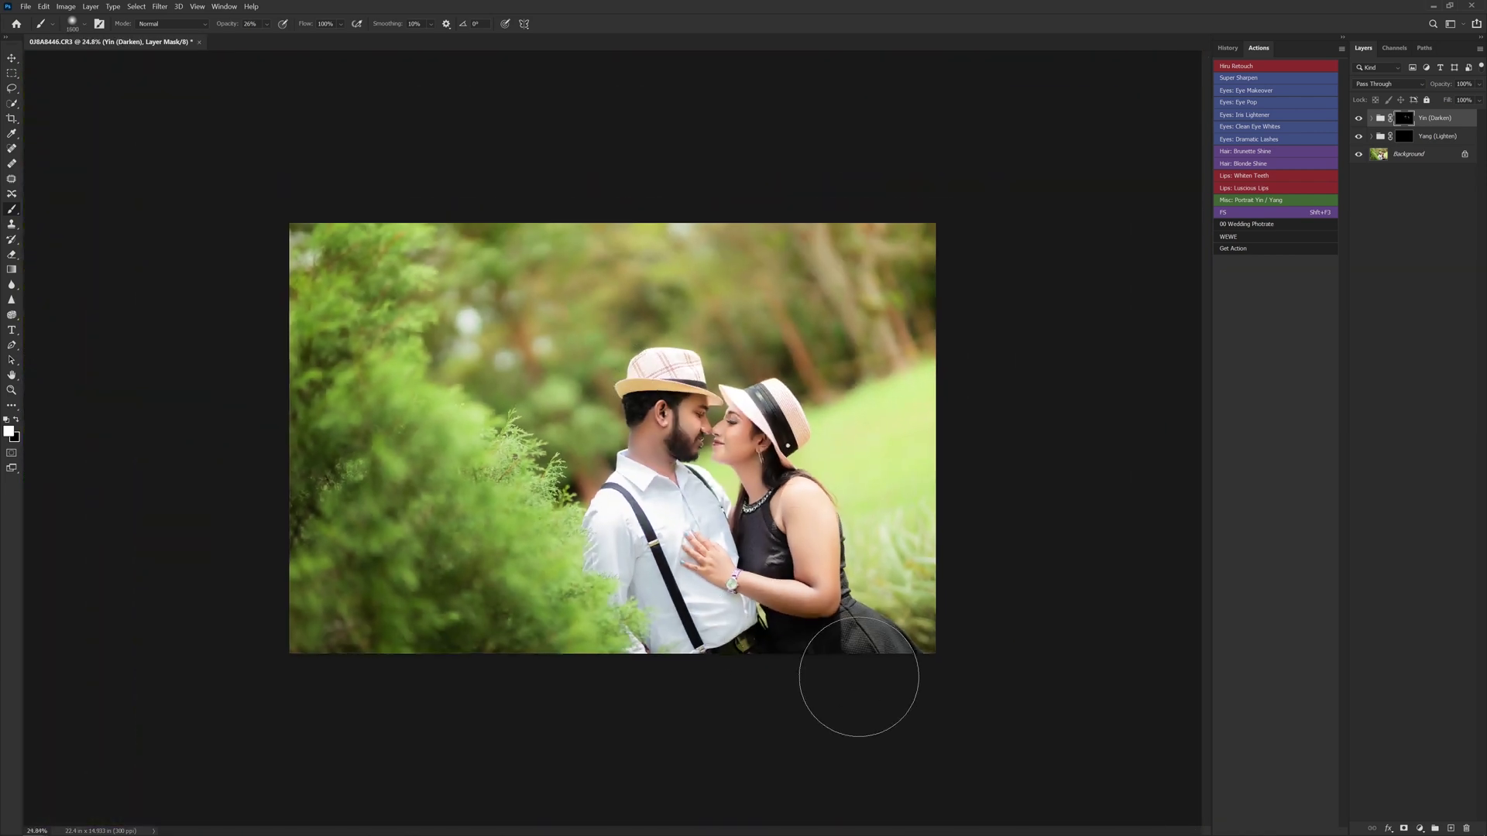
left_click_drag(565, 653, 332, 232)
key("bracketright")
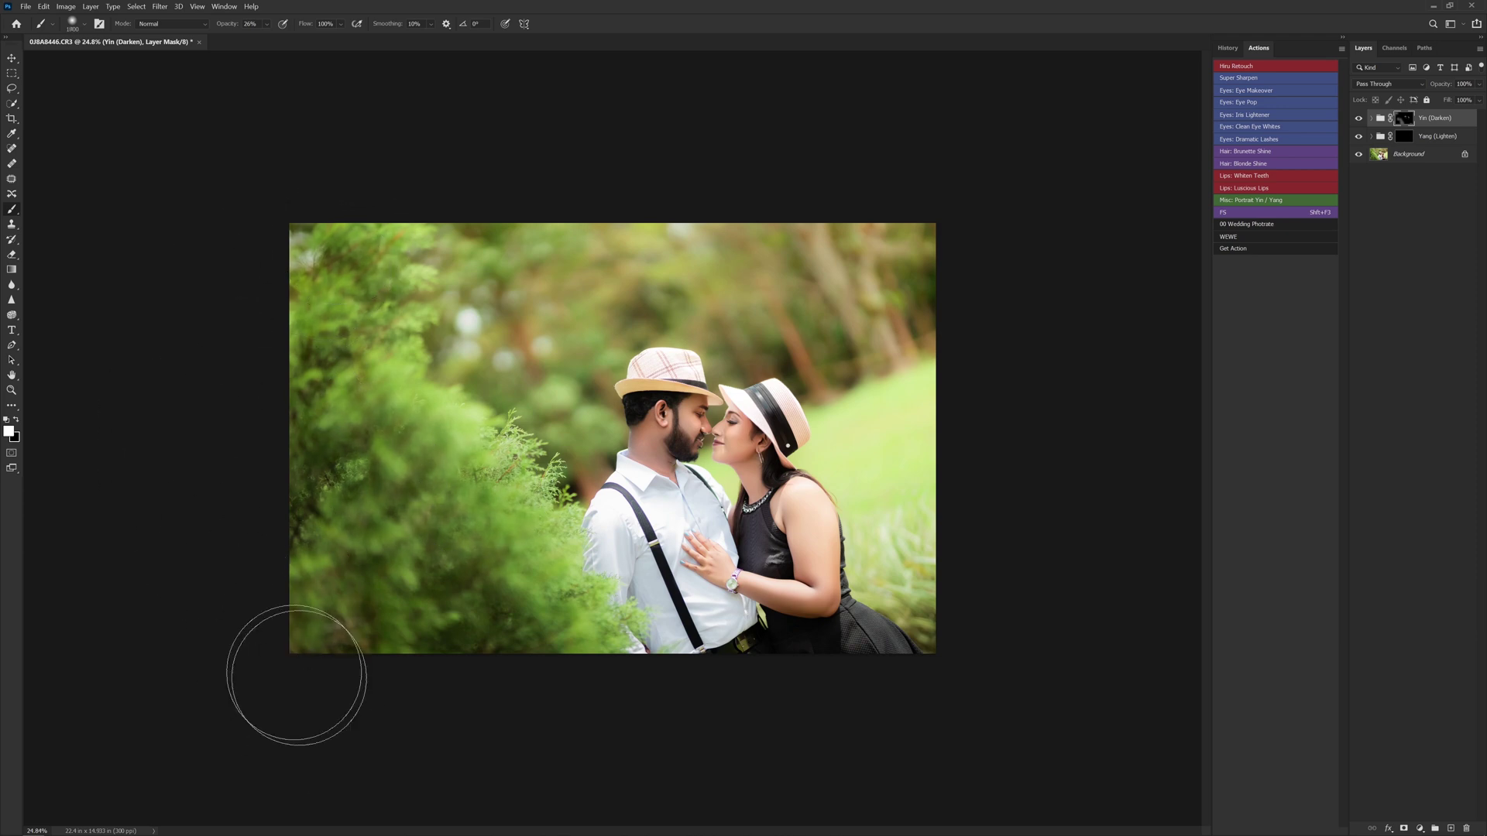
scroll(686, 646, "down", 2)
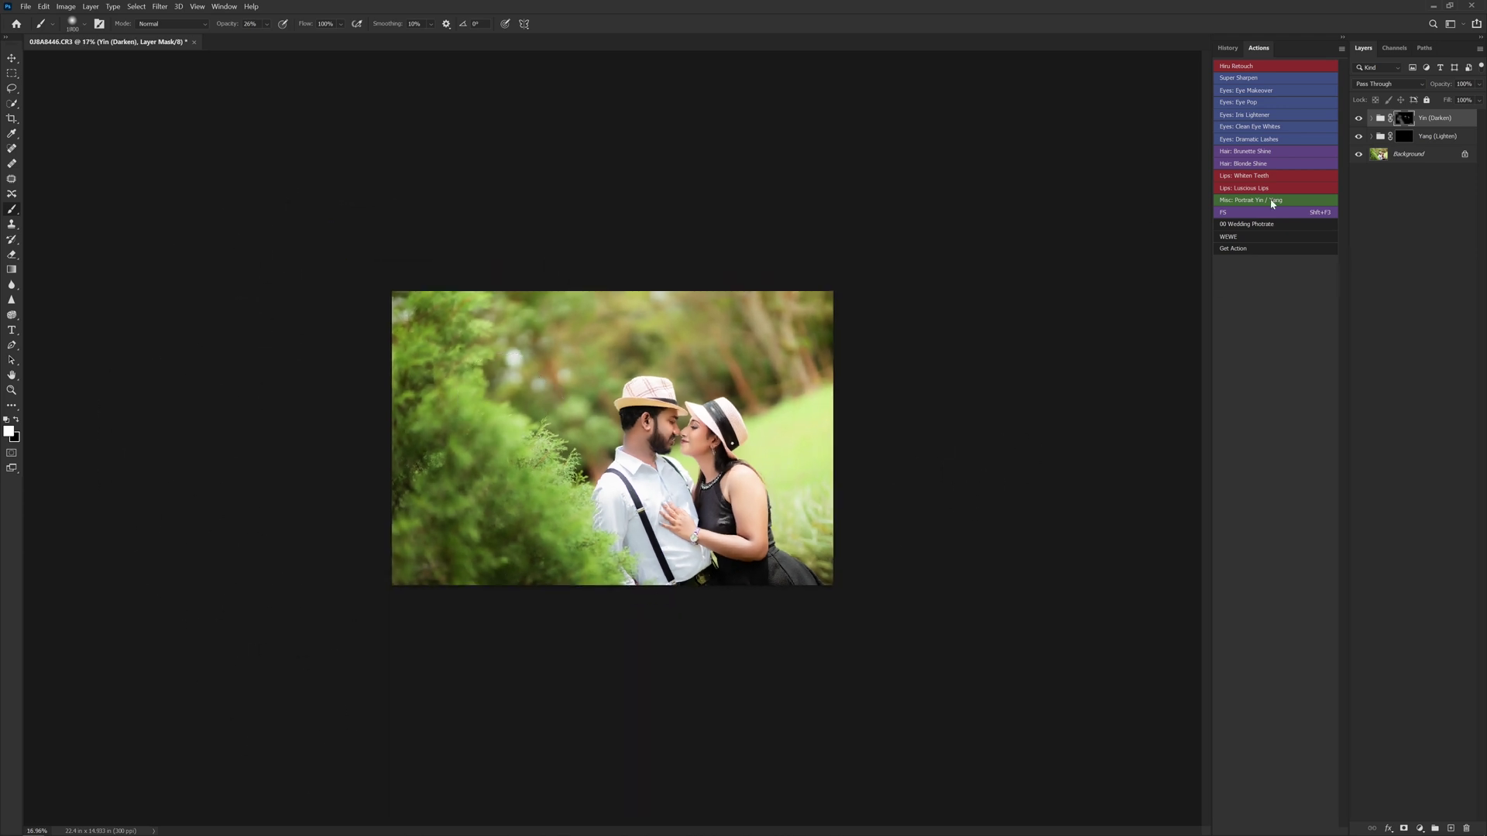
key("shift+F3")
- Paint a quick mask over the couple and convert it into a selection
key("v")
scroll(702, 444, "up", 3)
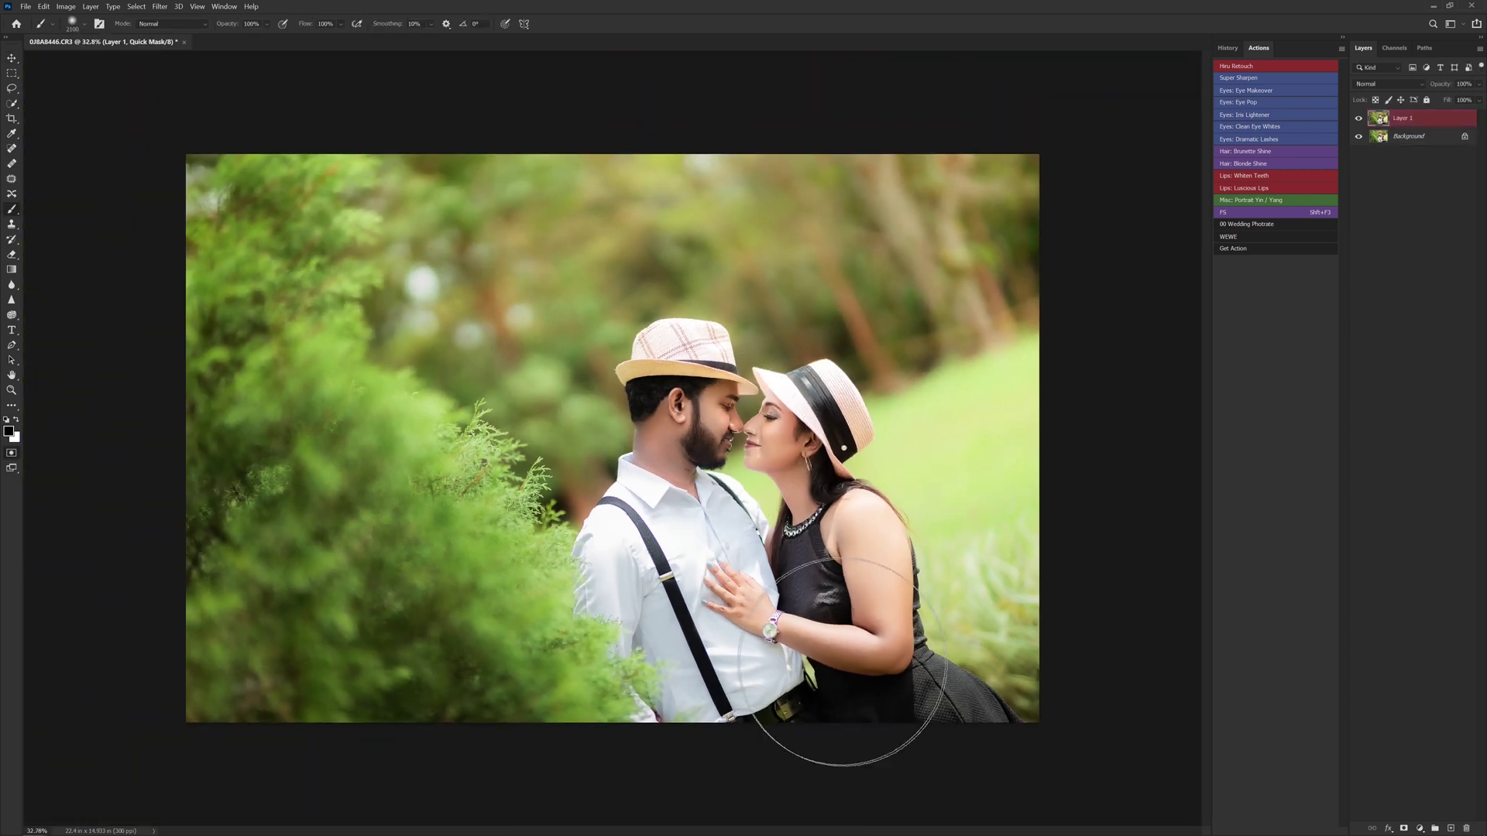
mouse_move(846, 757)
left_mouse_down()
mouse_move(747, 418)
mouse_move(857, 746)
left_mouse_up()
key("q")
- Apply Color Balance highlights 0/-3/-7 to the couple, deselect, and merge into Background
key("ctrl+b")
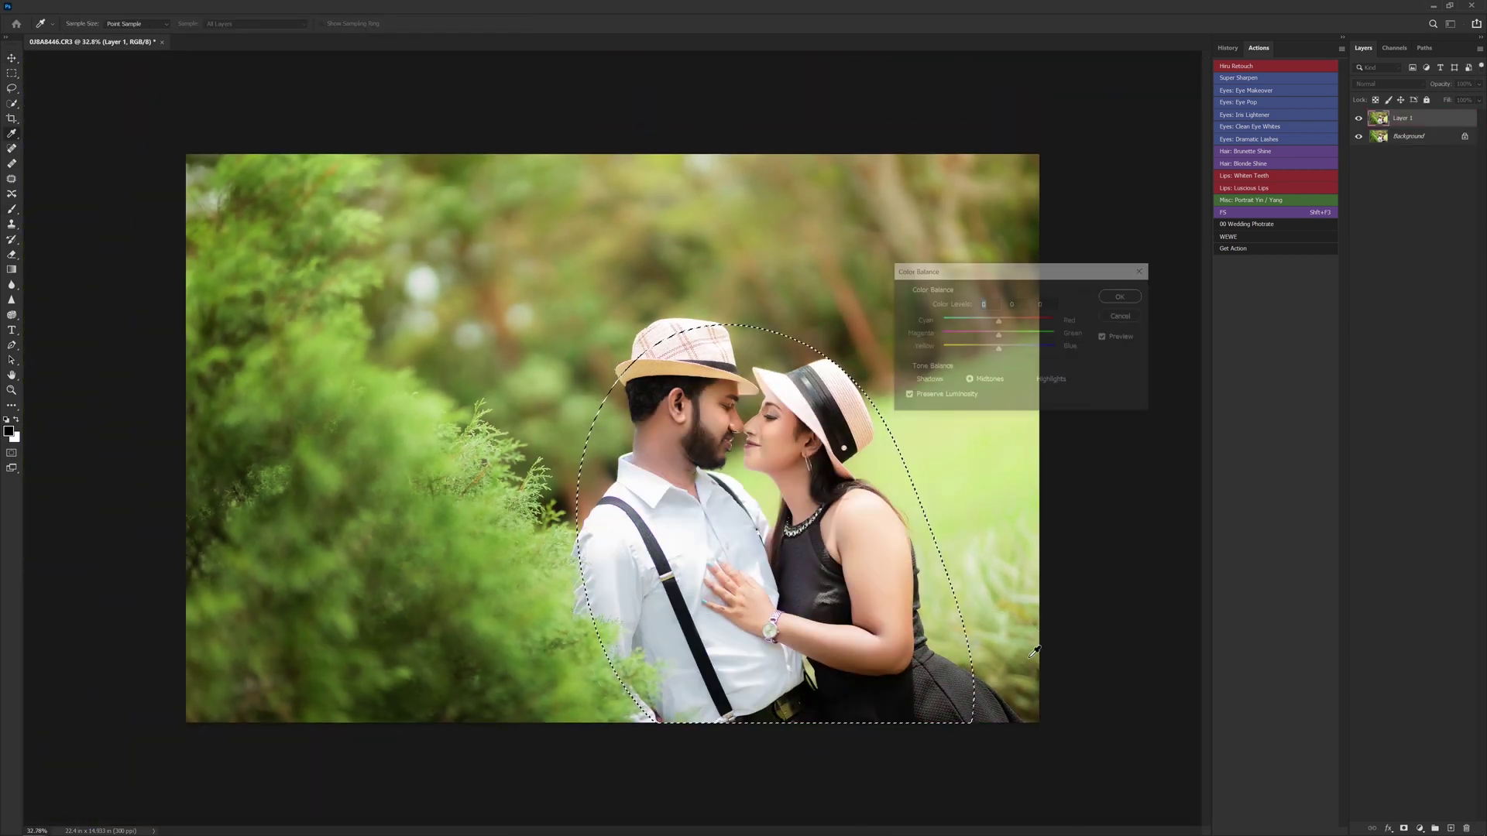
left_click(1030, 380)
left_click_drag(998, 348, 998, 336)
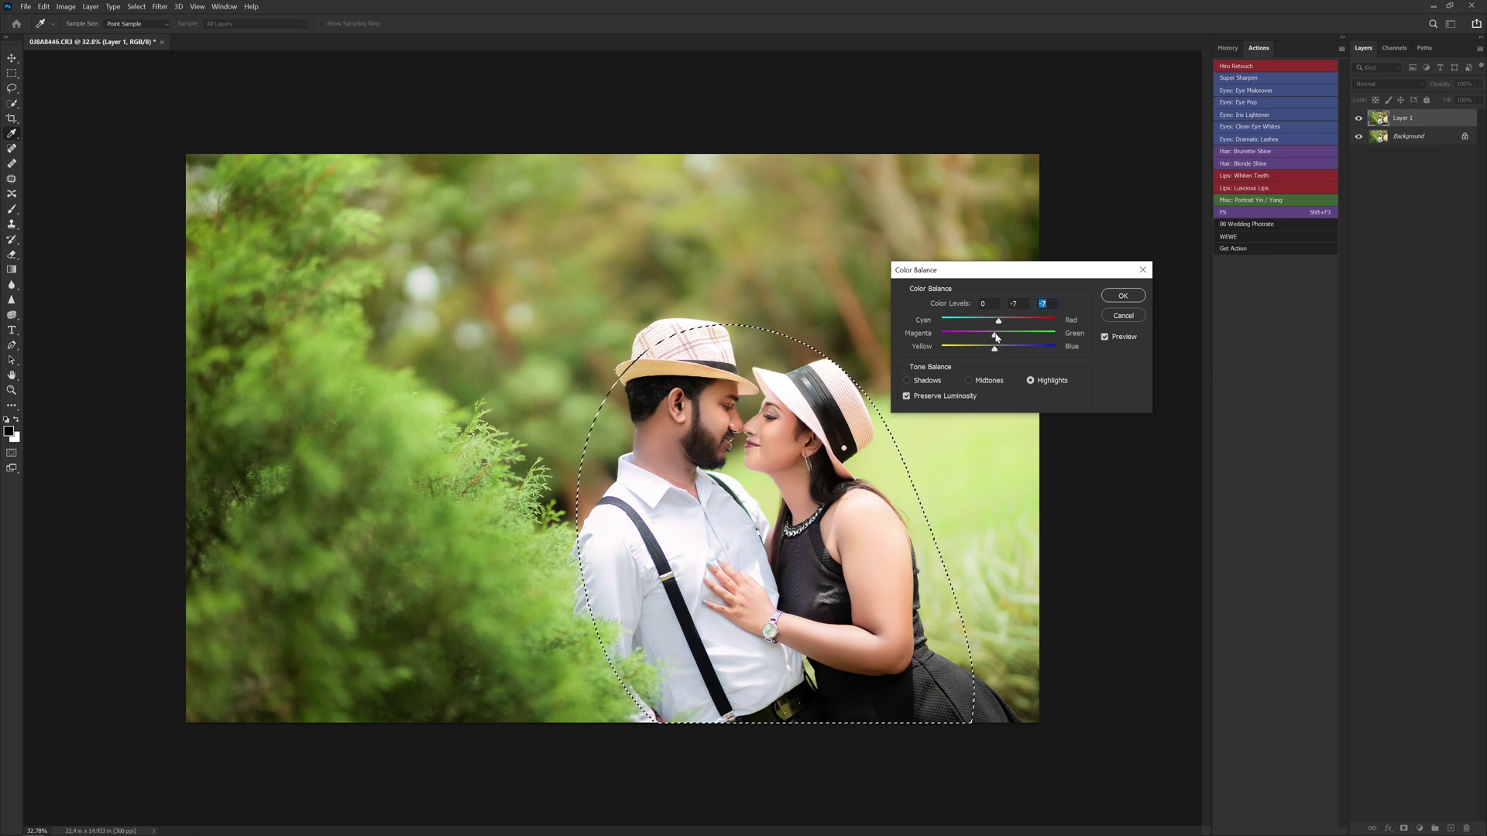
left_click(1123, 296)
key("ctrl+d")
key("b")
key("ctrl+e")
key("ctrl+minus")
key("v")
key("ctrl+minus")
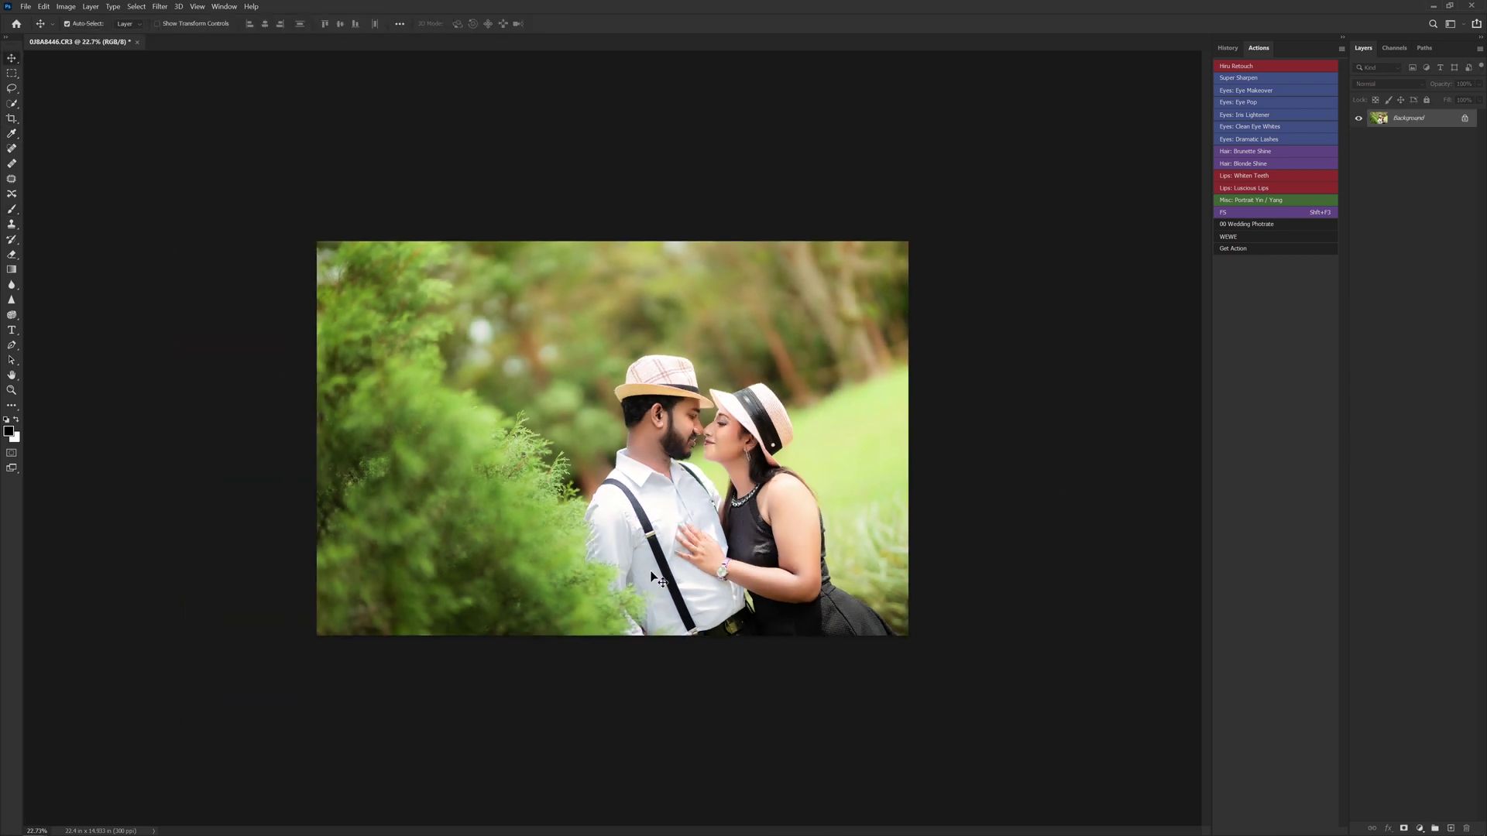
- Spot-heal the dark mark on the man's suspender strap on a duplicate layer and merge it down
key("ctrl+0")
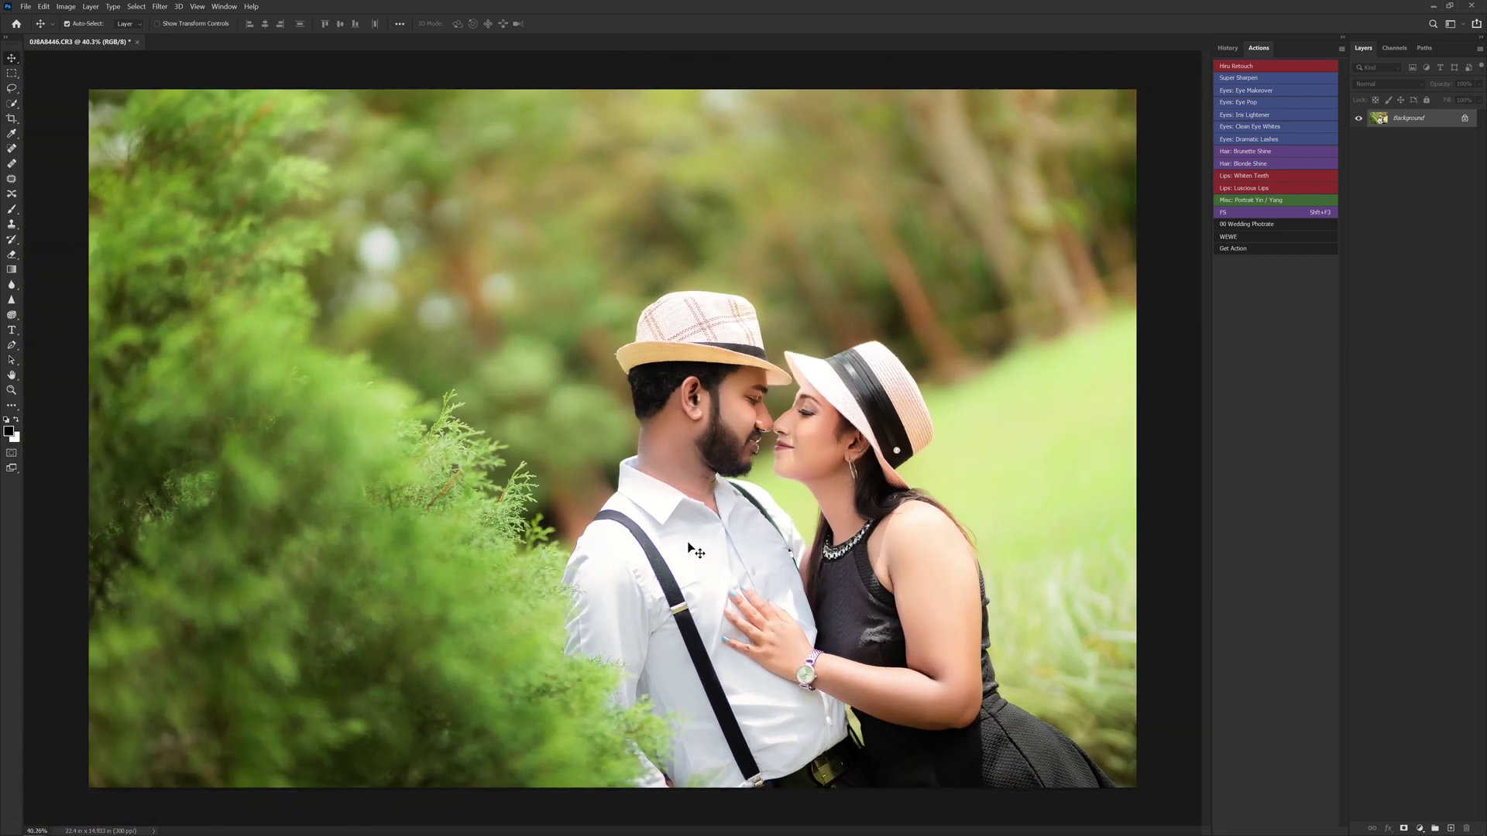
key("ctrl+j")
key("j")
scroll(643, 535, "up", 5)
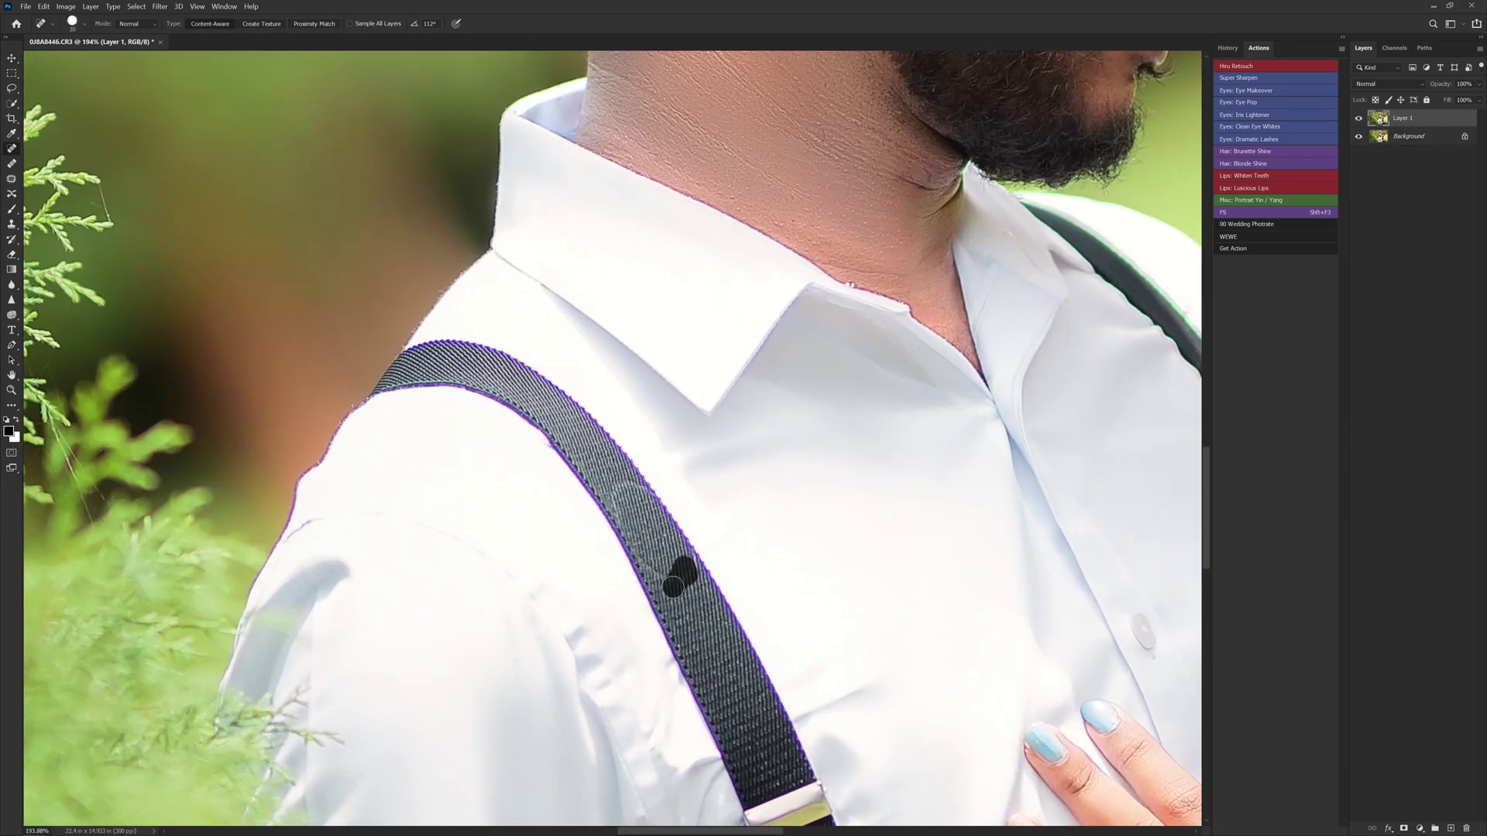
left_click_drag(673, 587, 660, 591)
scroll(654, 585, "down", 8)
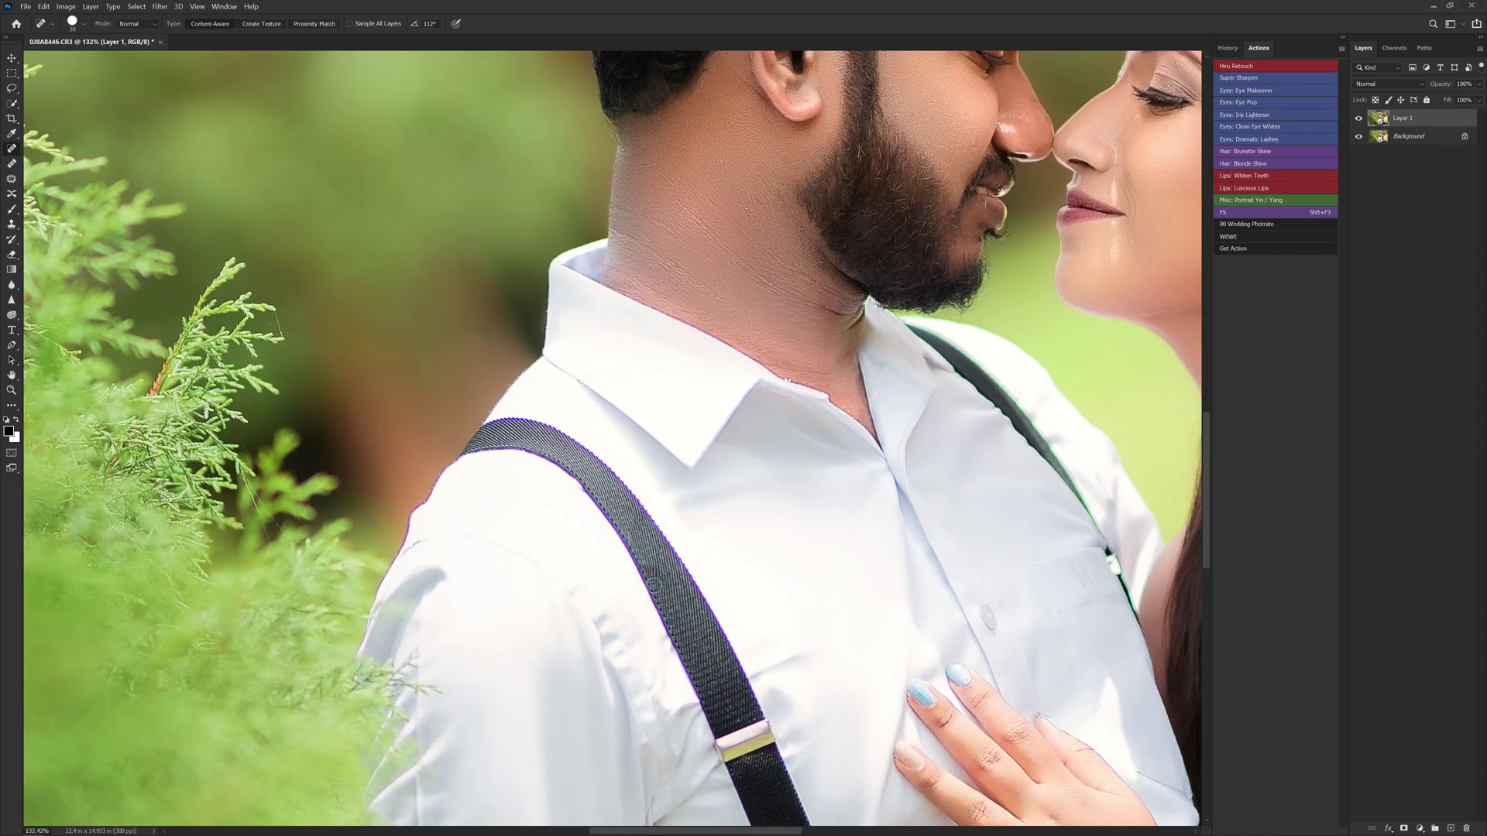
key("ctrl+e")
- Apply a Levels adjustment on a new duplicate layer and merge it into Background
key("ctrl+j")
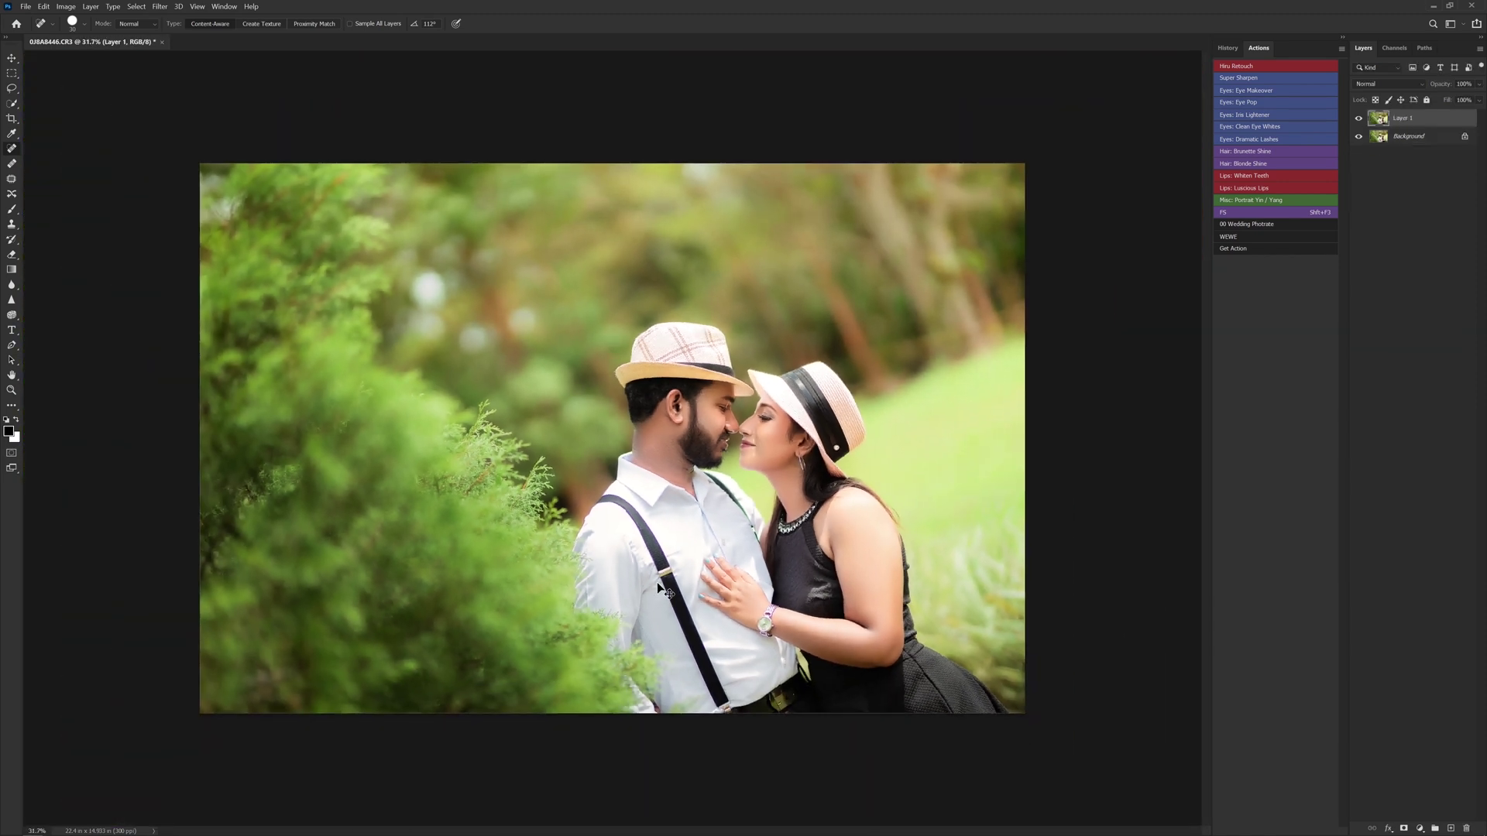
key("ctrl+l")
left_click(1246, 277)
key("ctrl+e")
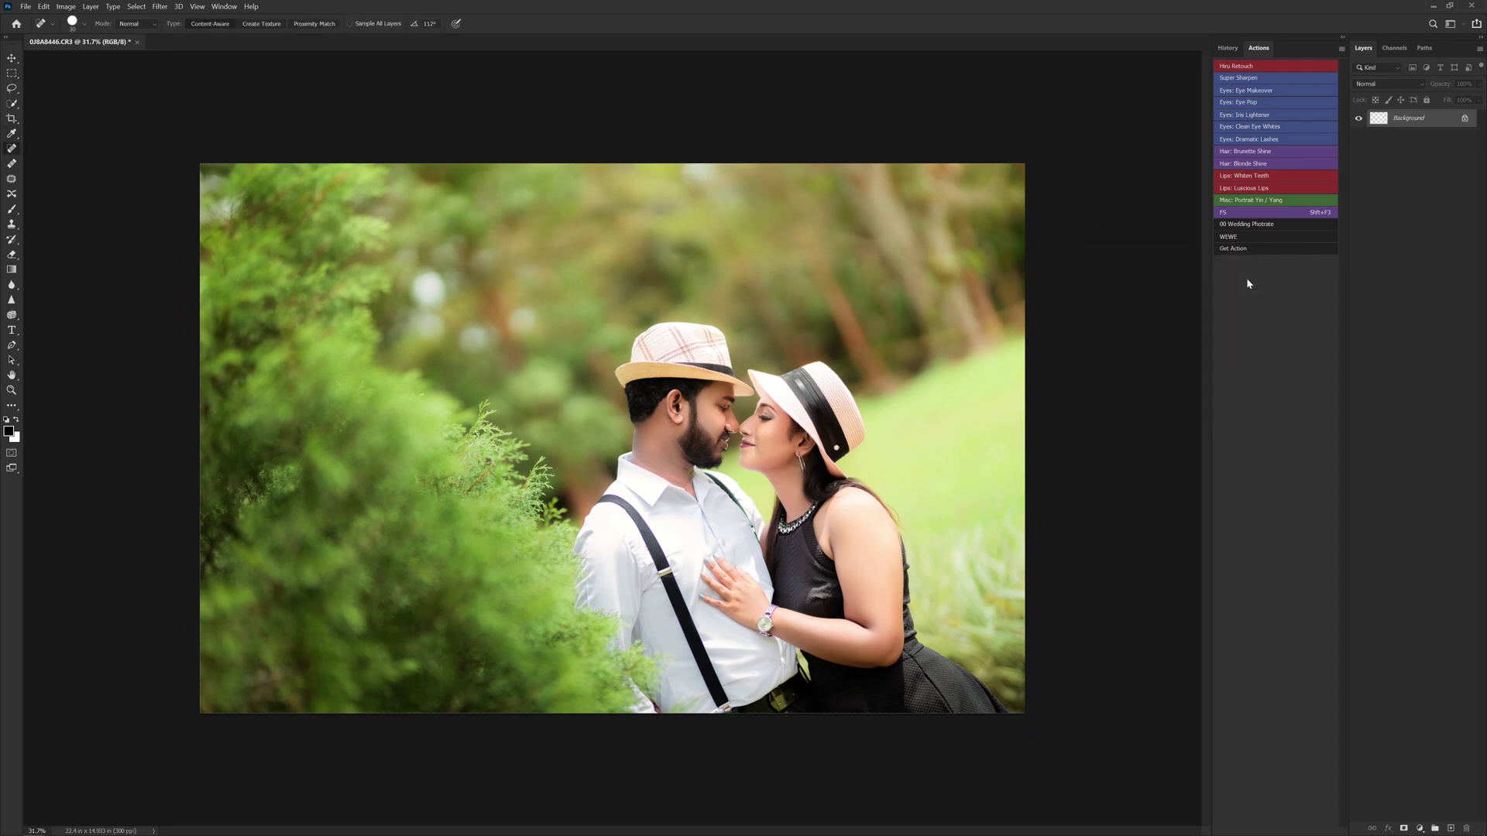
key("ctrl+0")
- Show the original opening snapshot from the History panel for a before-and-after comparison
left_click(1228, 48)
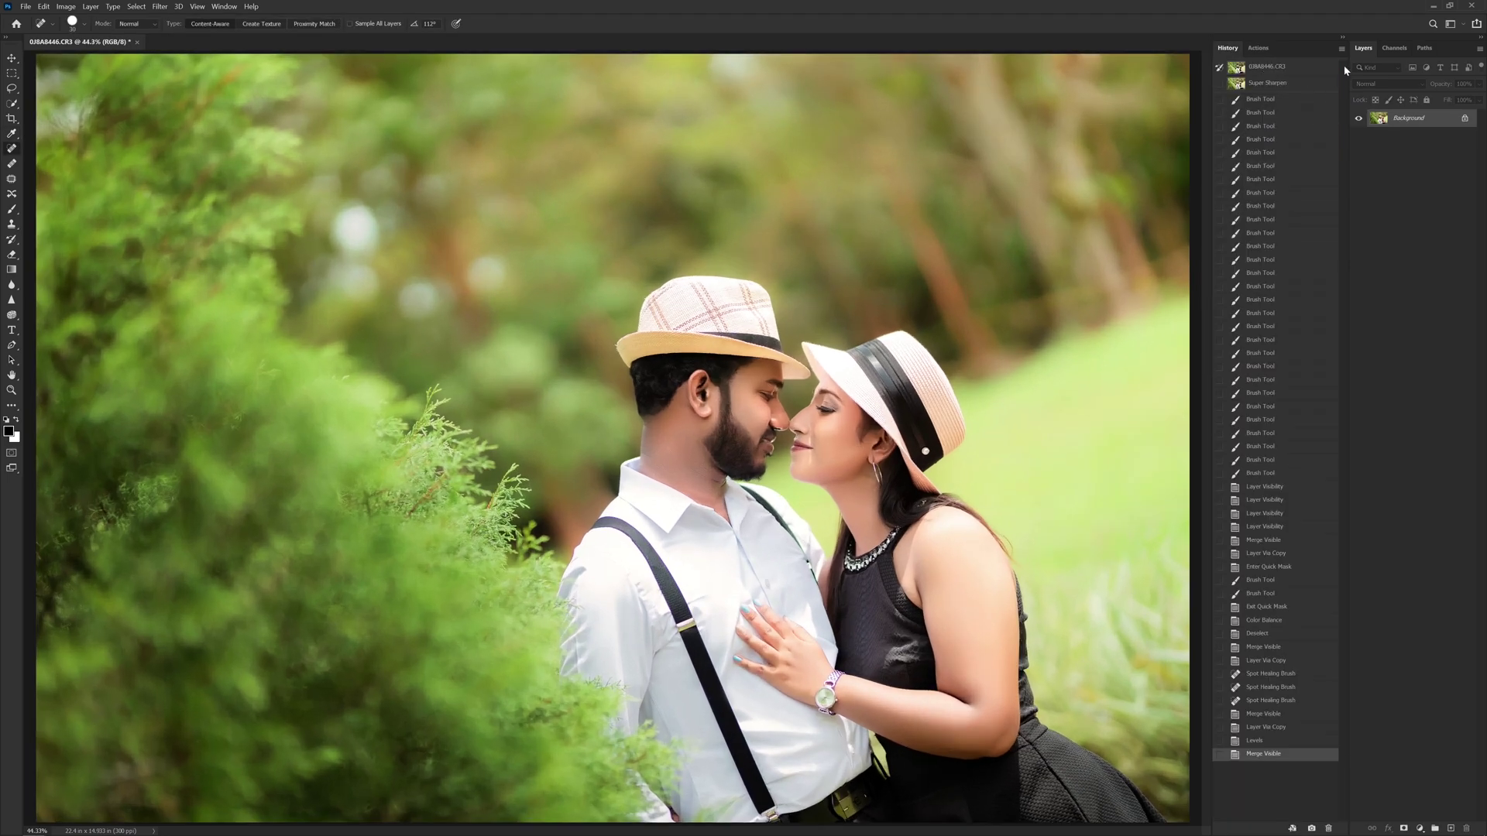
left_click(1267, 68)
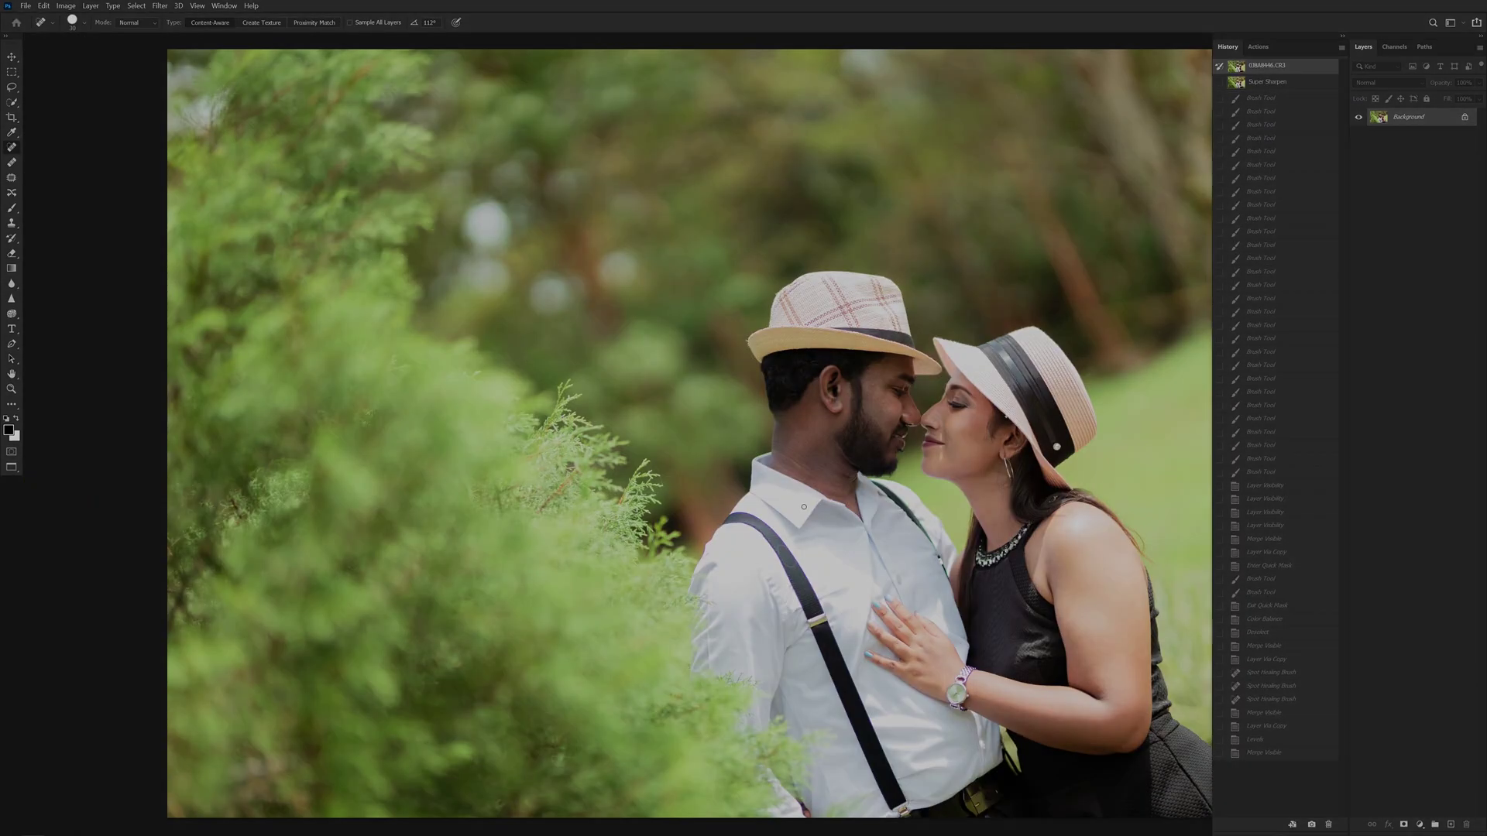